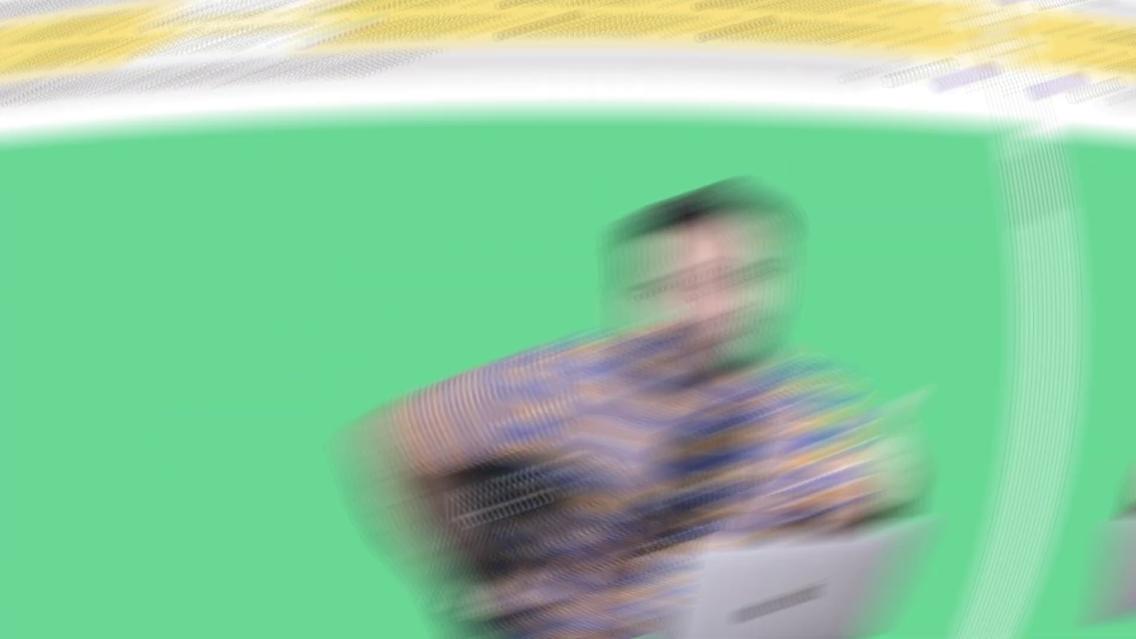
- Look through the finished My First Canvify Page in the store preview, from the New Products banner downward
scroll(943, 281, "down", 10)
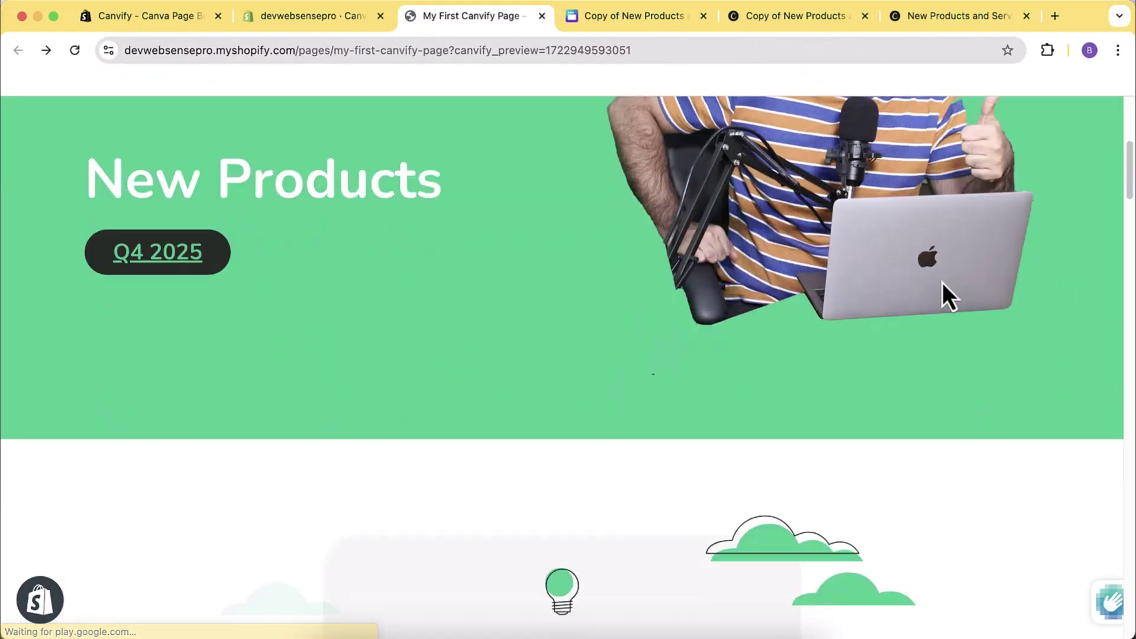
scroll(942, 264, "down", 15)
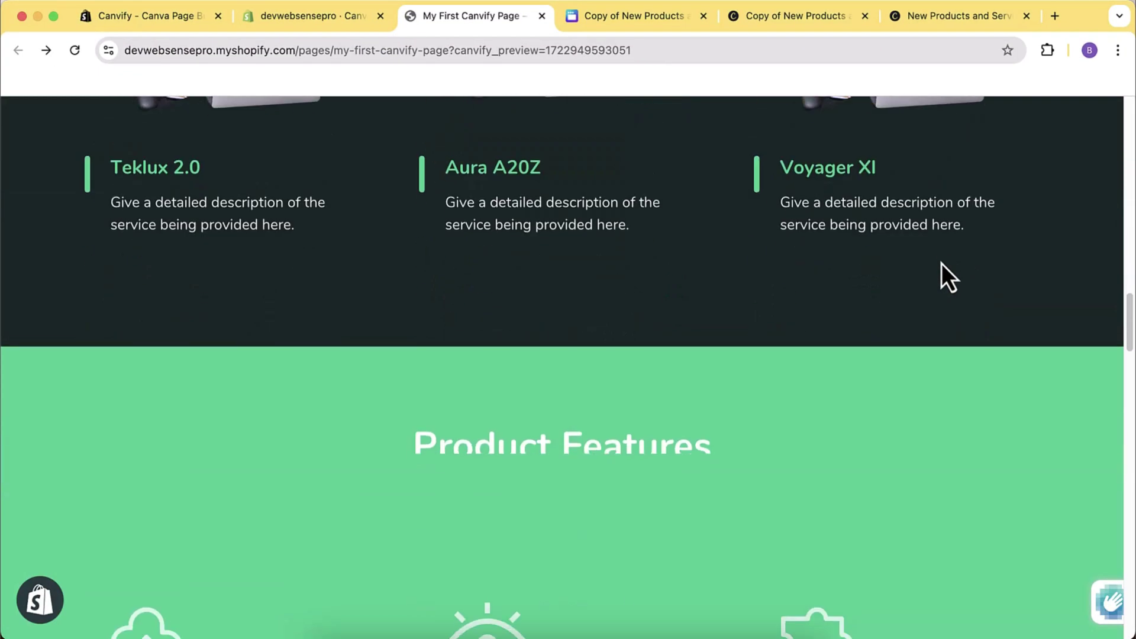
scroll(942, 264, "down", 15)
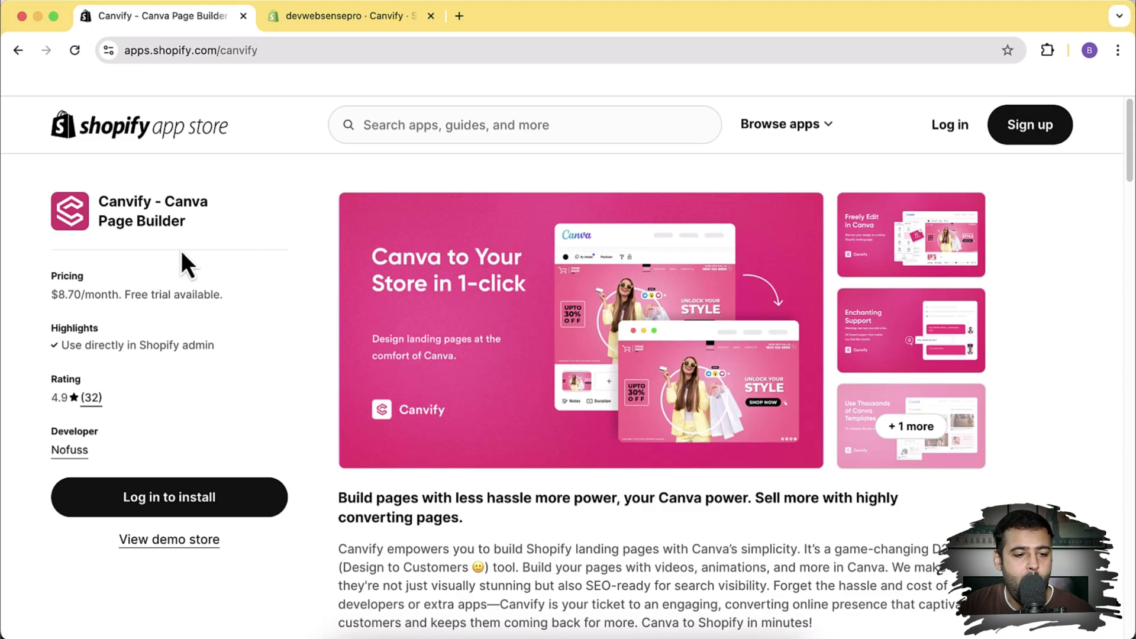
- Switch to the Canvify app in the Shopify admin, browse its templates, and open the Illustrated One template
left_click(329, 23)
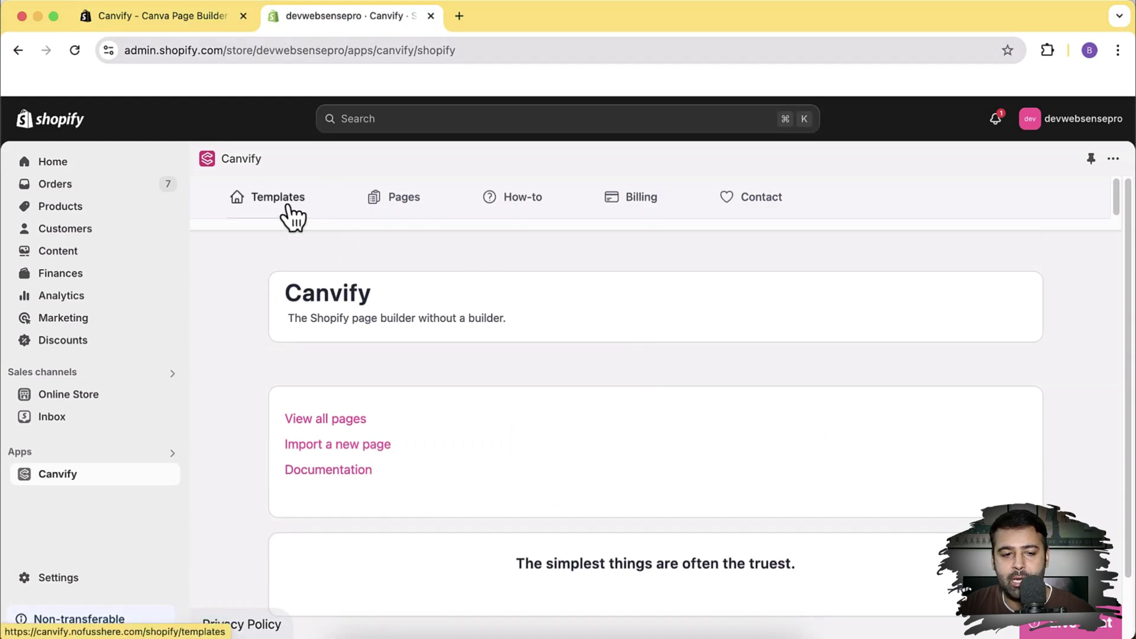
left_click(292, 217)
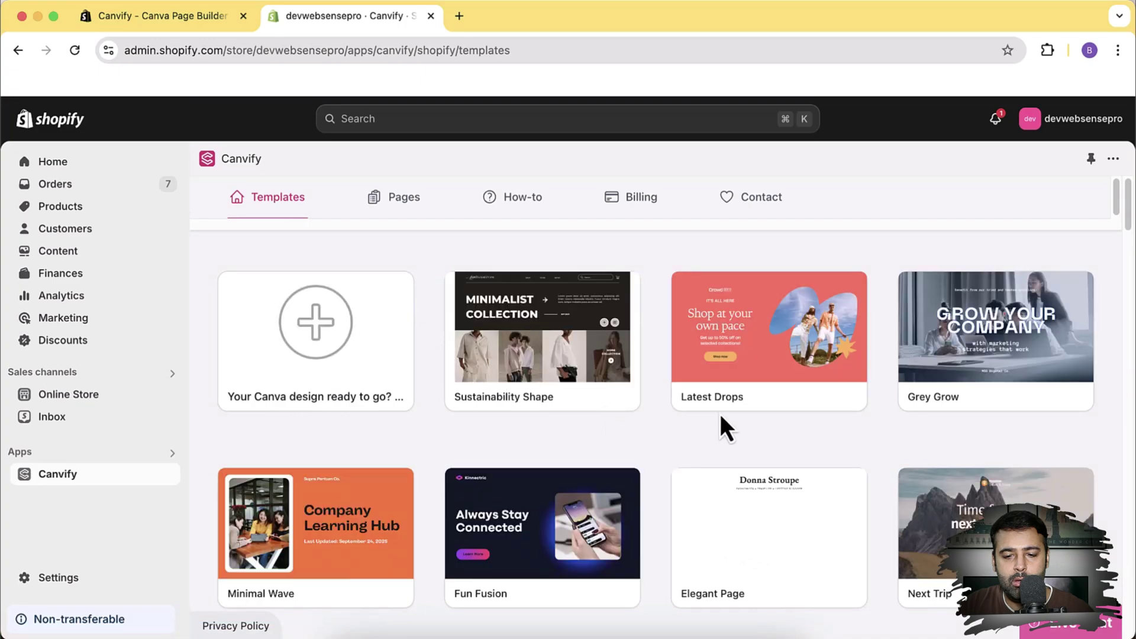
scroll(1101, 274, "down", 5)
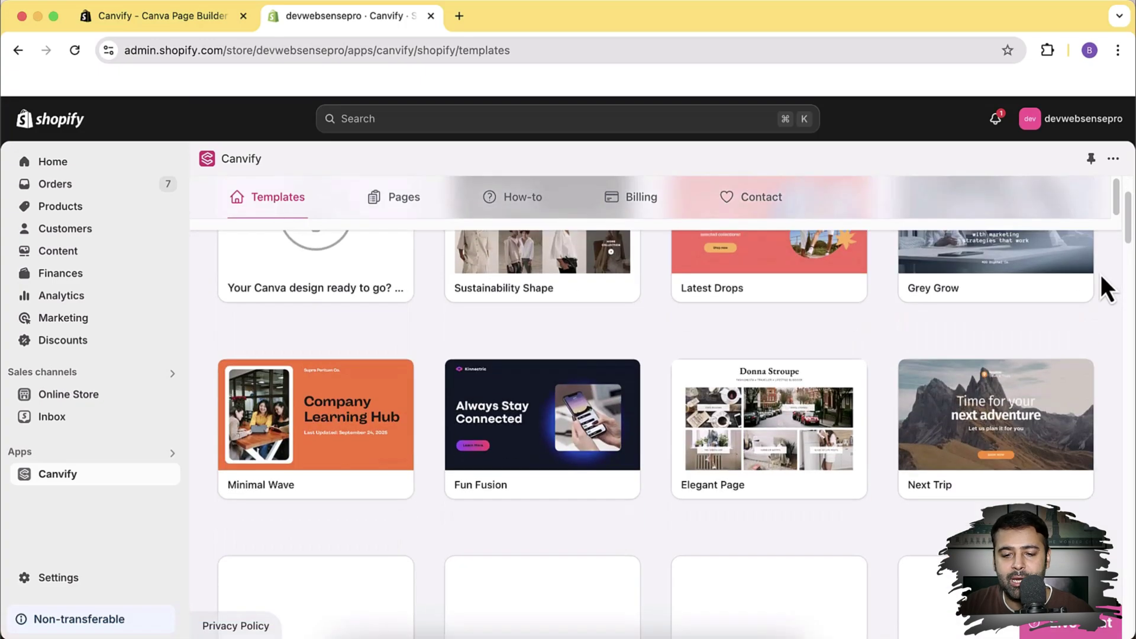
scroll(1099, 274, "down", 6)
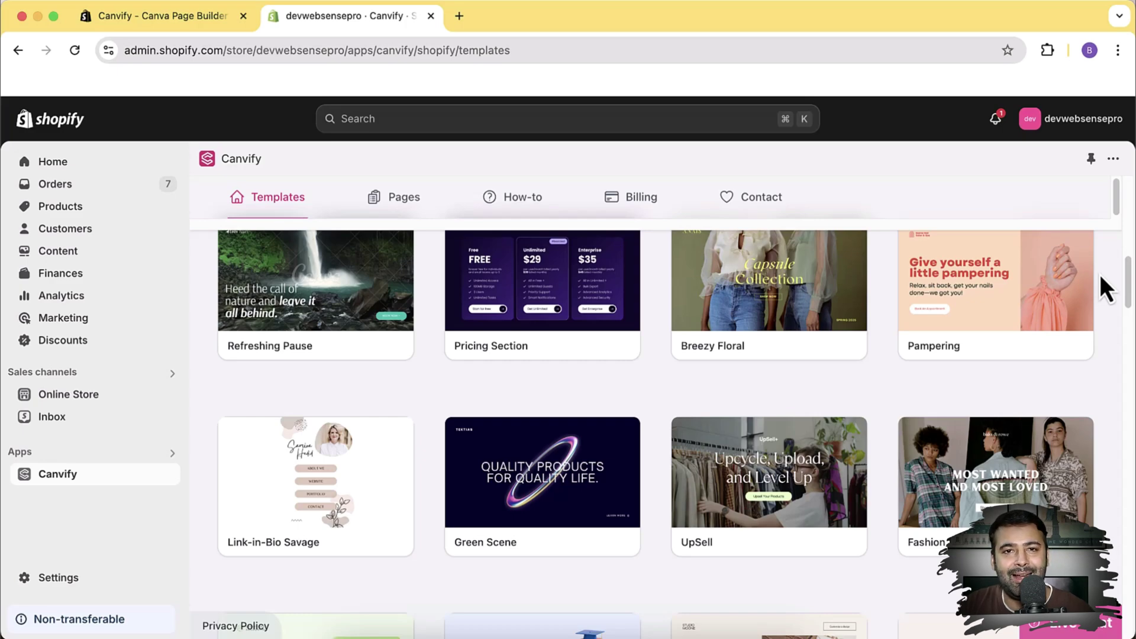
scroll(1100, 275, "down", 5)
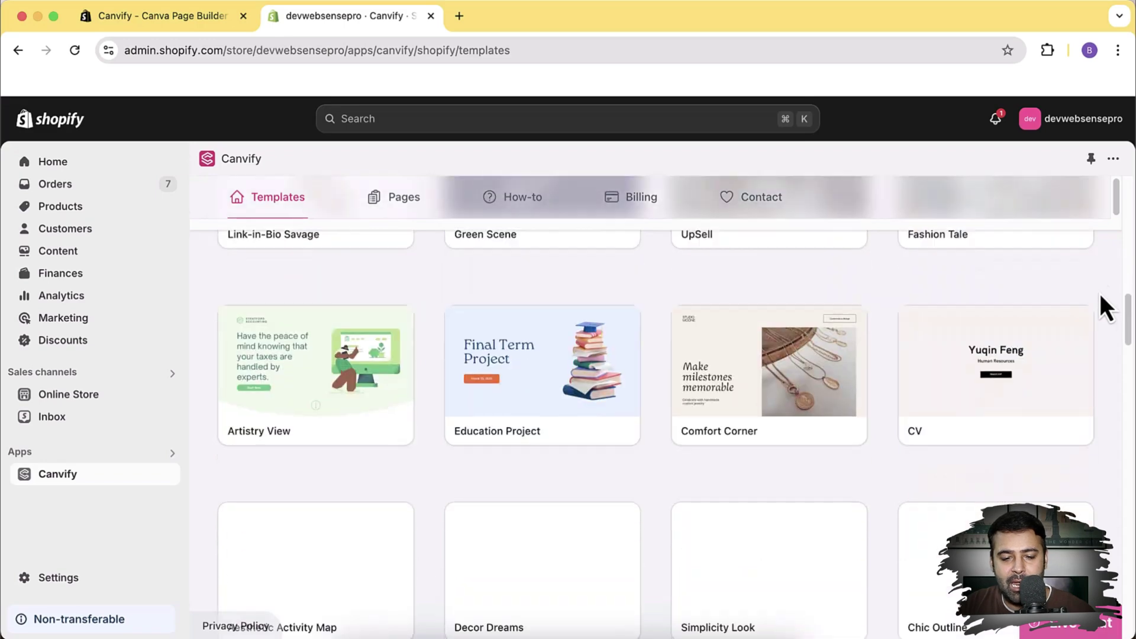
scroll(1101, 296, "down", 9)
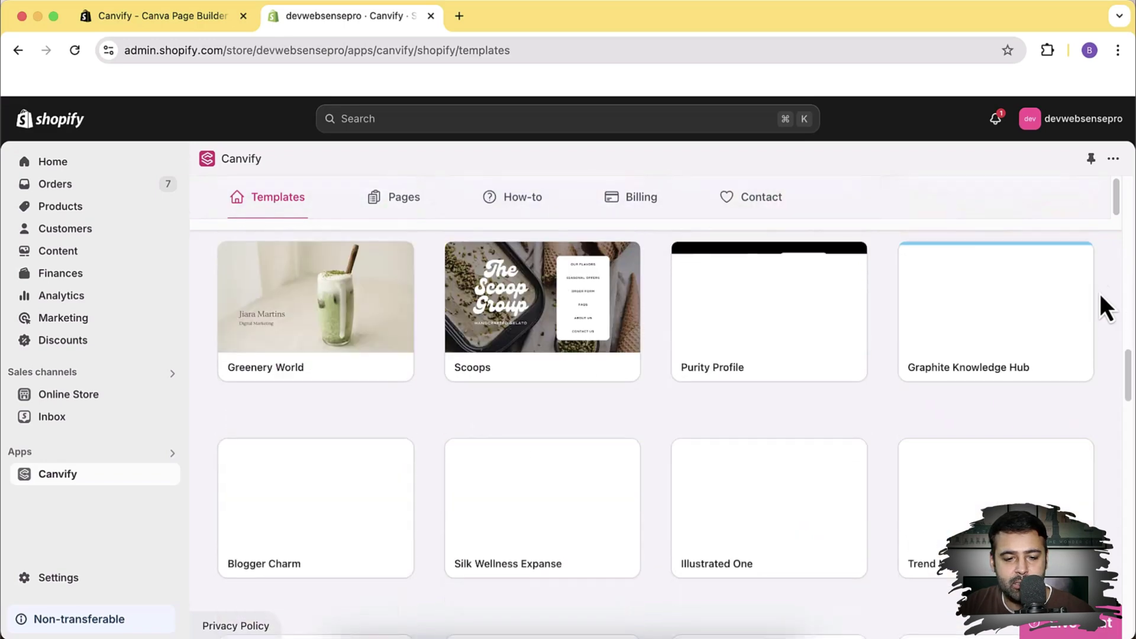
scroll(1099, 293, "down", 3)
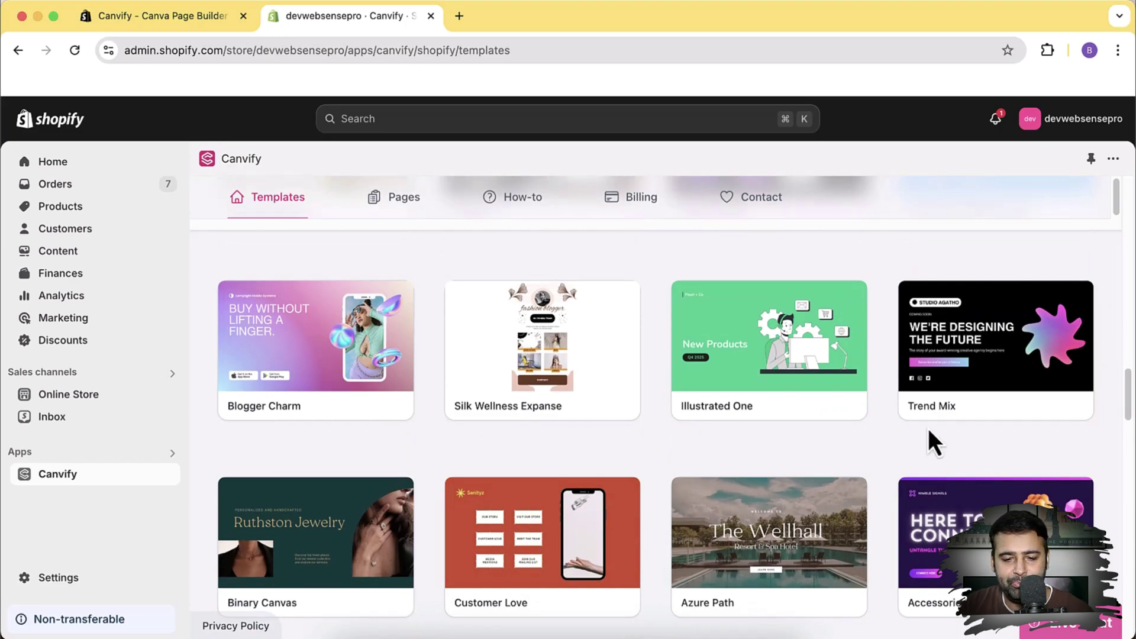
left_click(782, 355)
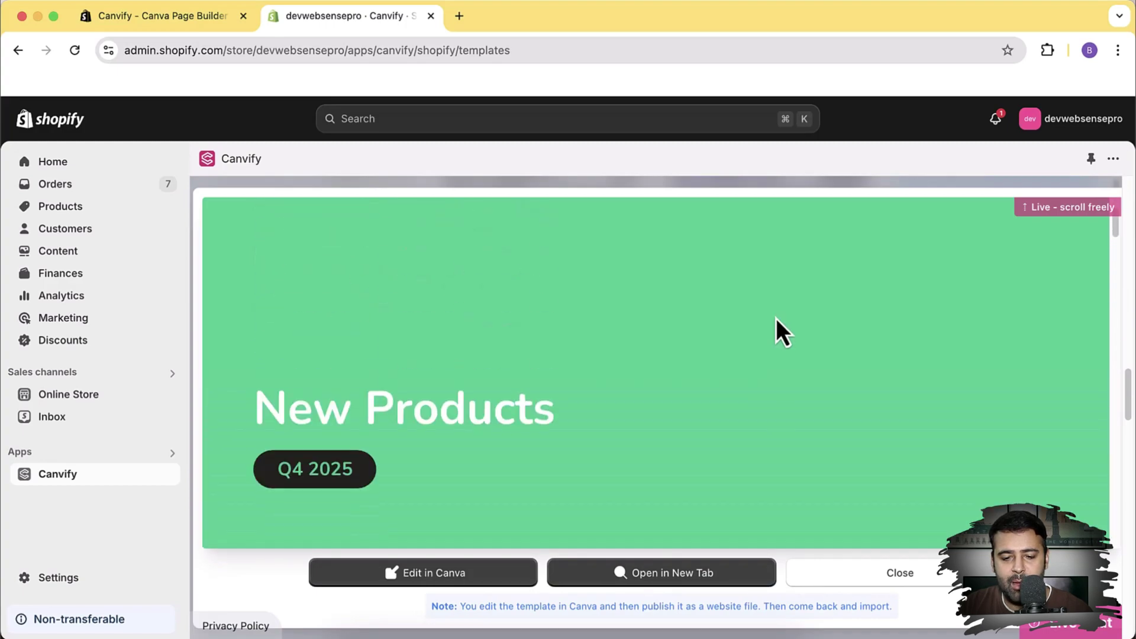
- Open the Illustrated One template's live site in a new tab and examine all its sections down to the contact area
left_click(654, 577)
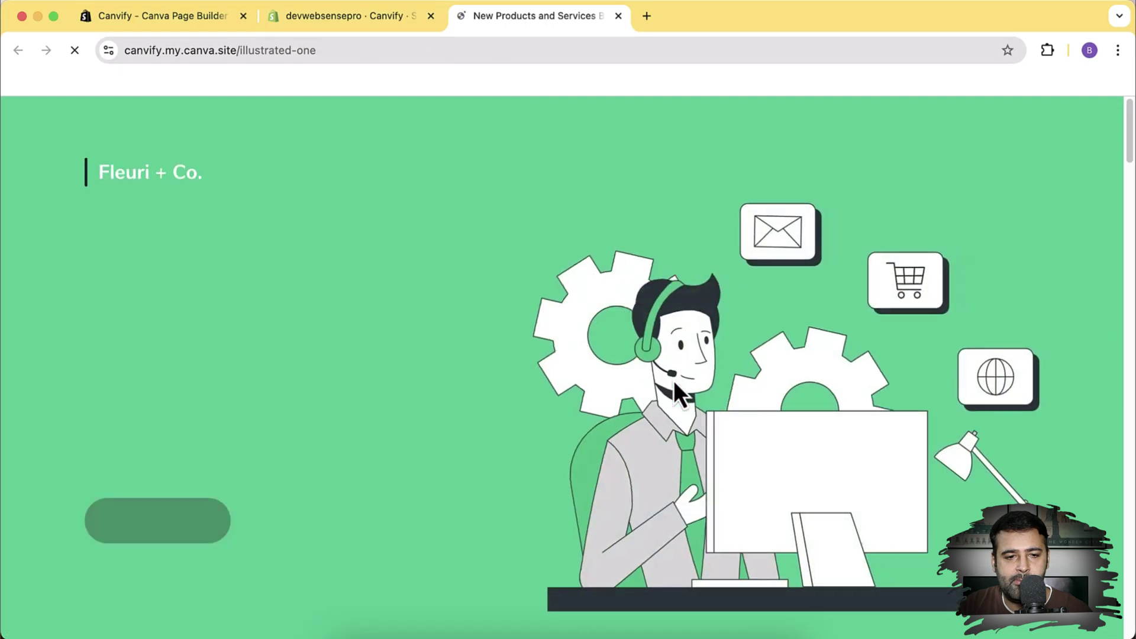
scroll(672, 258, "down", 10)
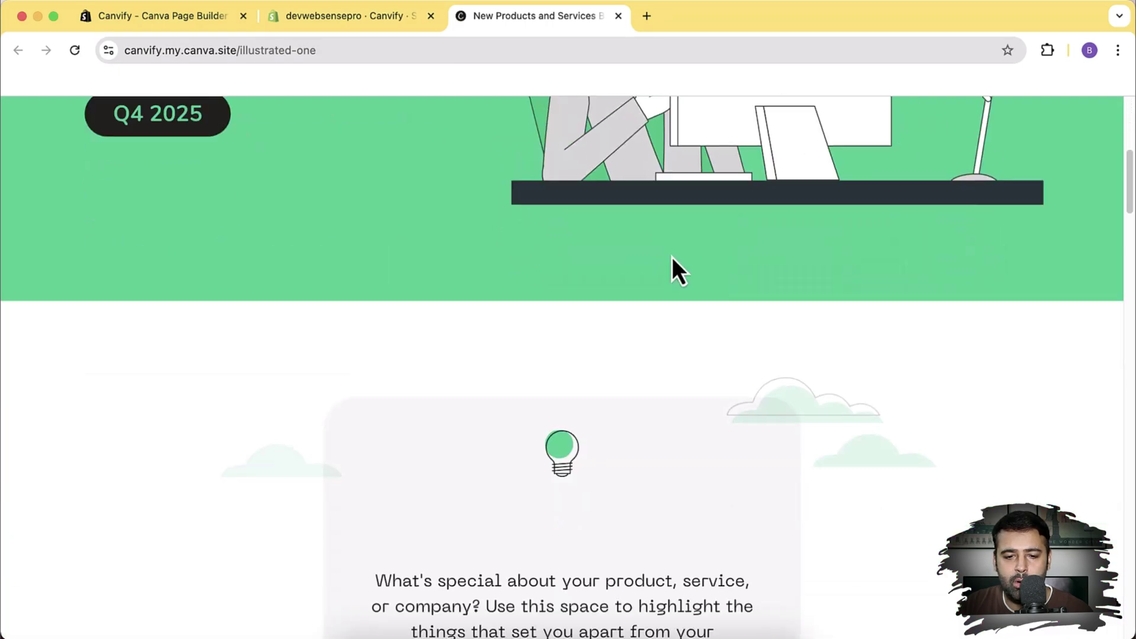
scroll(673, 258, "down", 15)
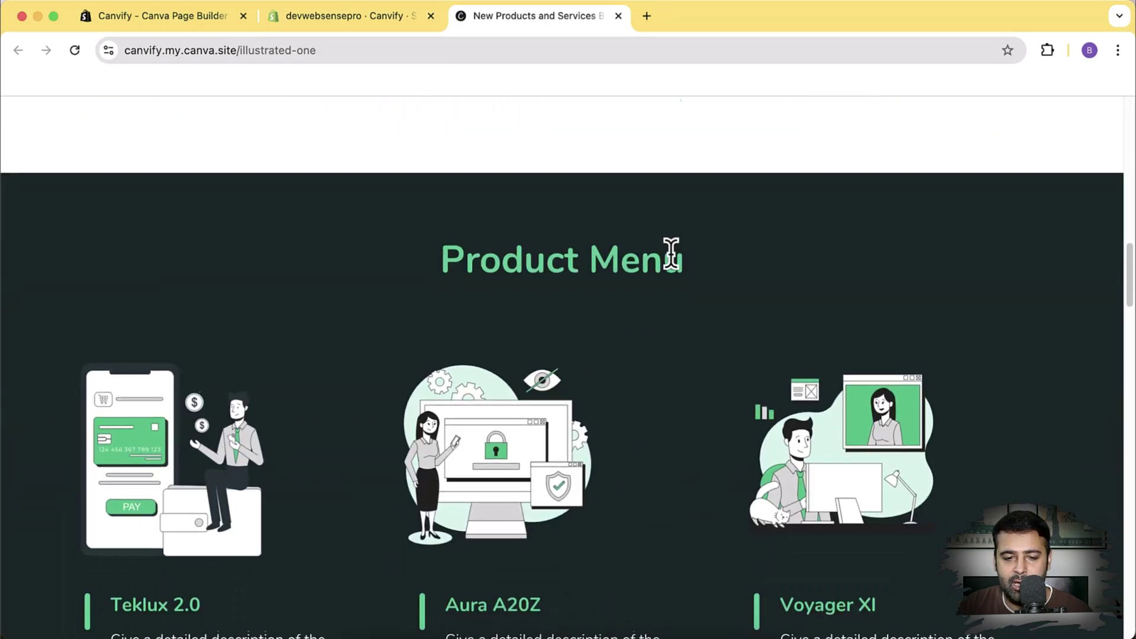
scroll(672, 257, "down", 15)
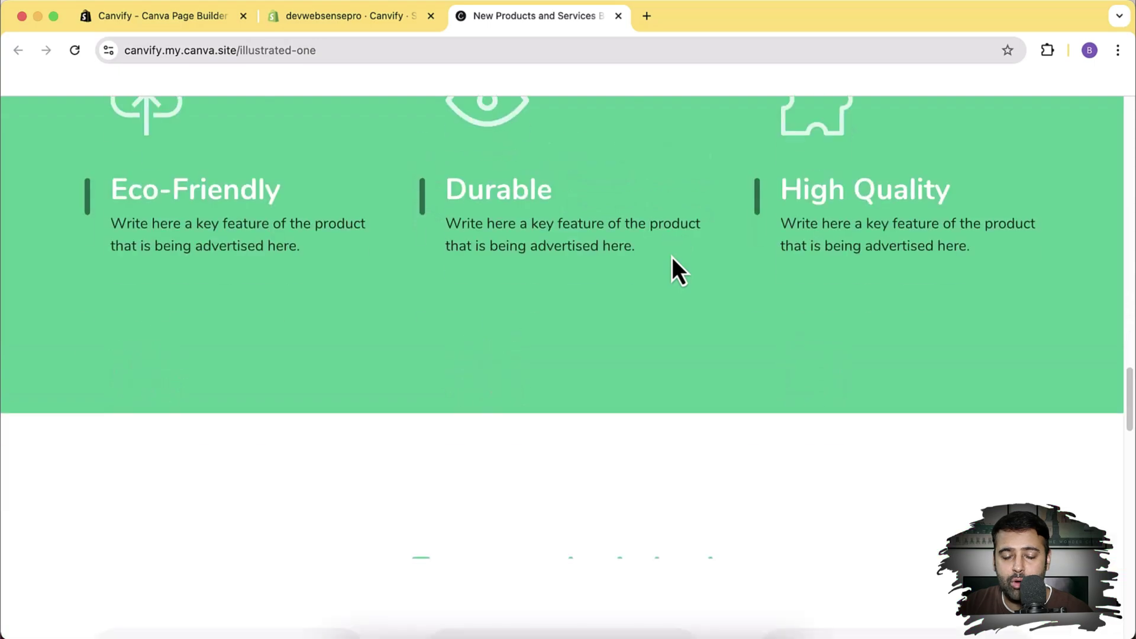
scroll(672, 269, "down", 10)
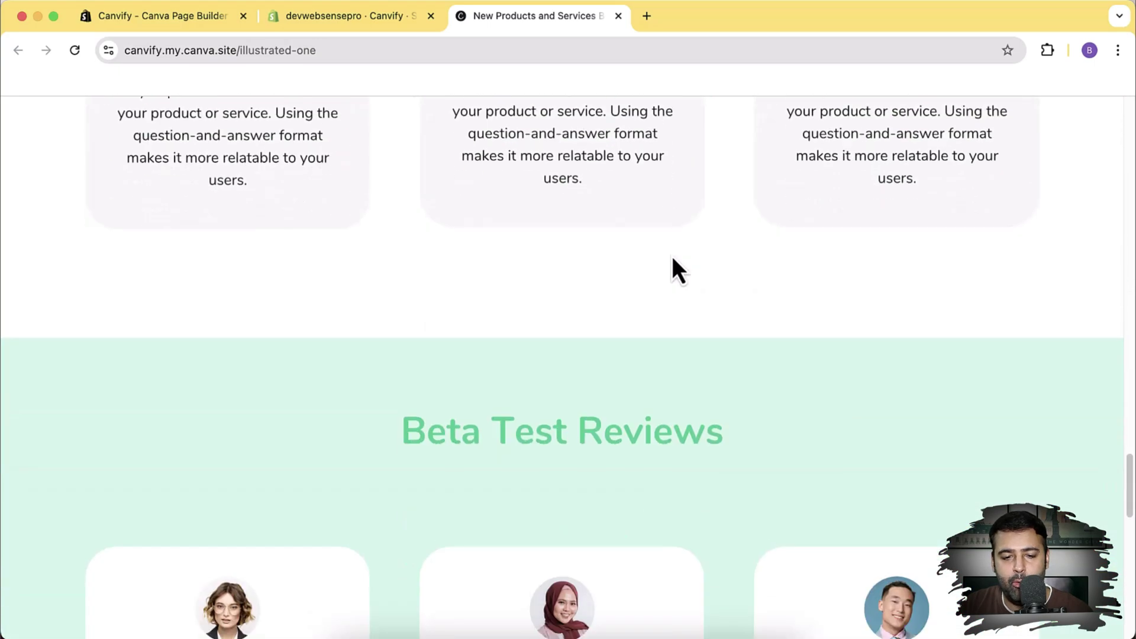
scroll(673, 256, "down", 12)
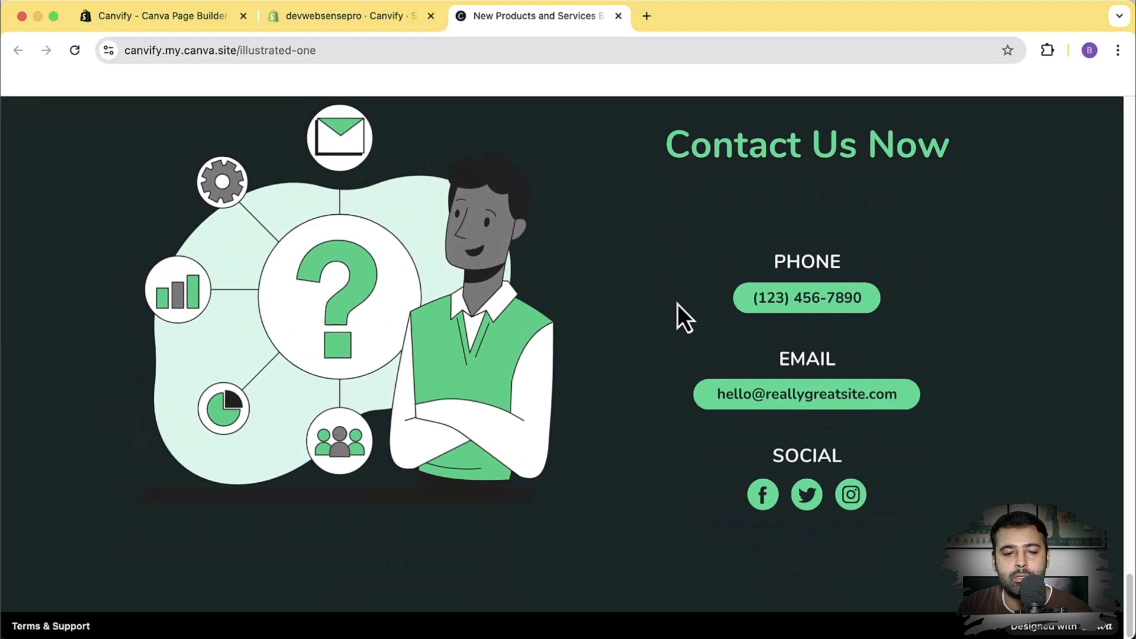
scroll(677, 304, "up", 20)
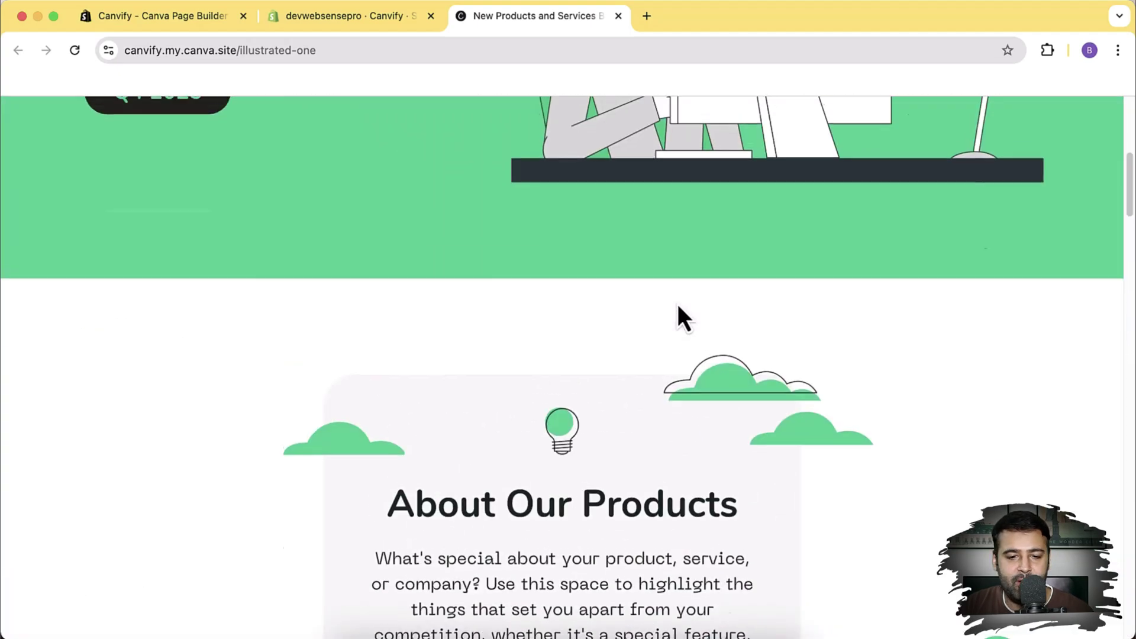
scroll(678, 304, "up", 6)
- Inspect the template site with the developer tools, switching to the iPhone 14 Pro Max view and docking the tools beside the page
right_click(670, 295)
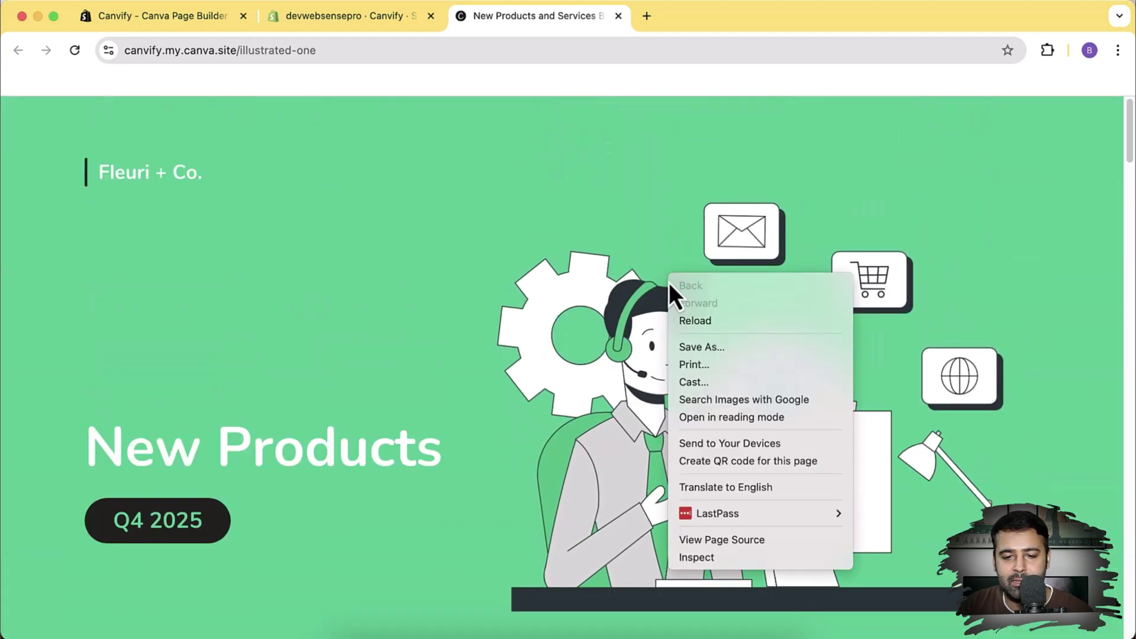
left_click(710, 557)
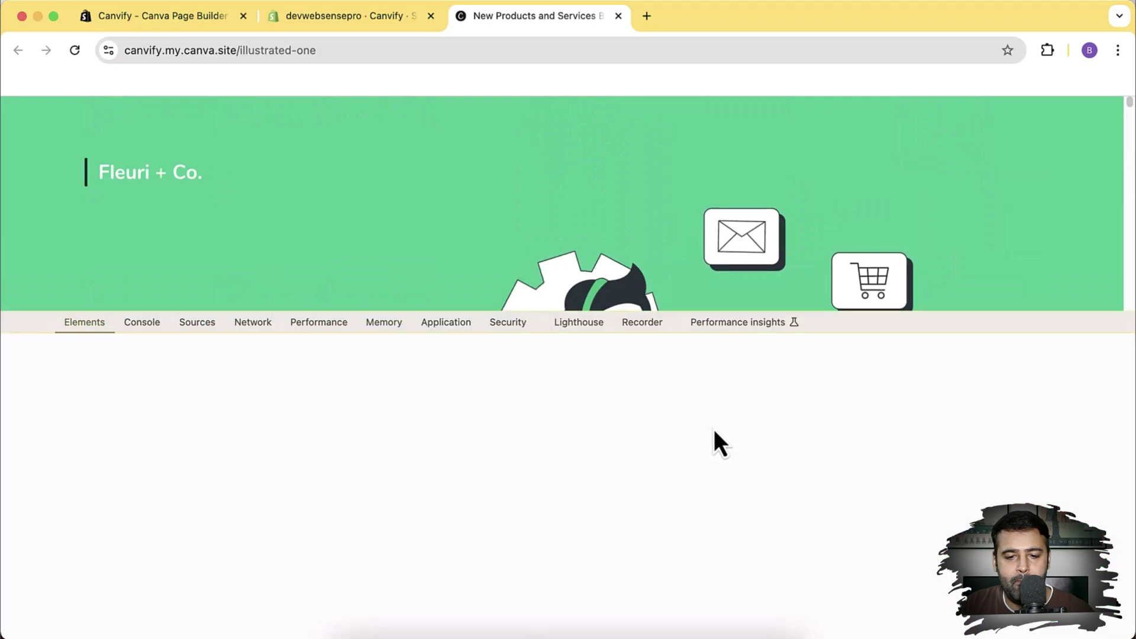
left_click(36, 323)
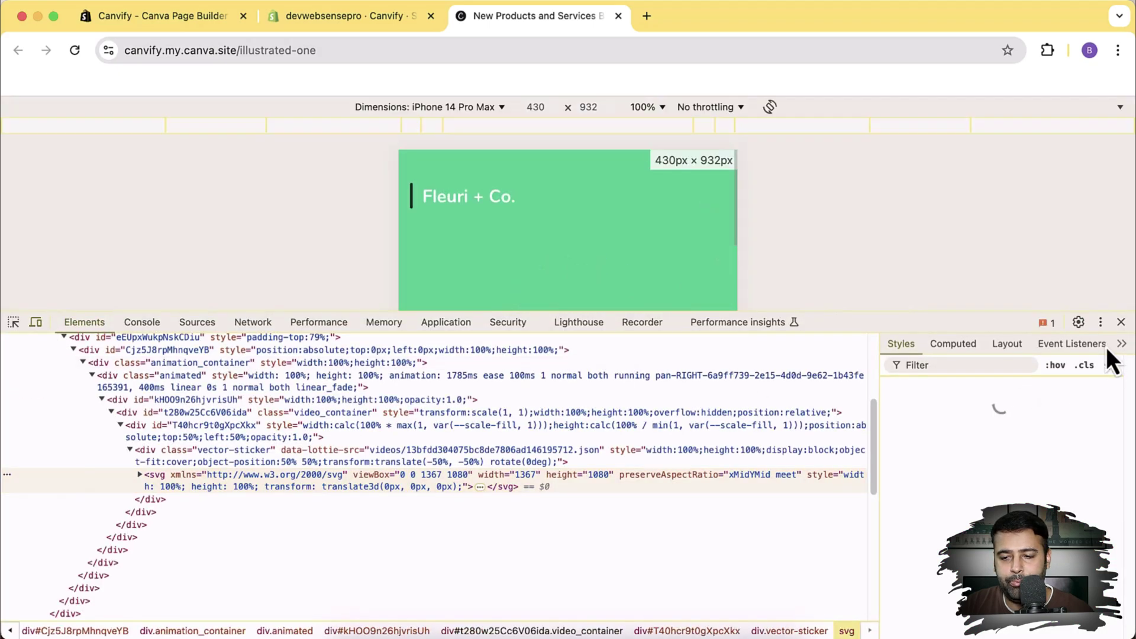
left_click(1101, 323)
left_click(1116, 348)
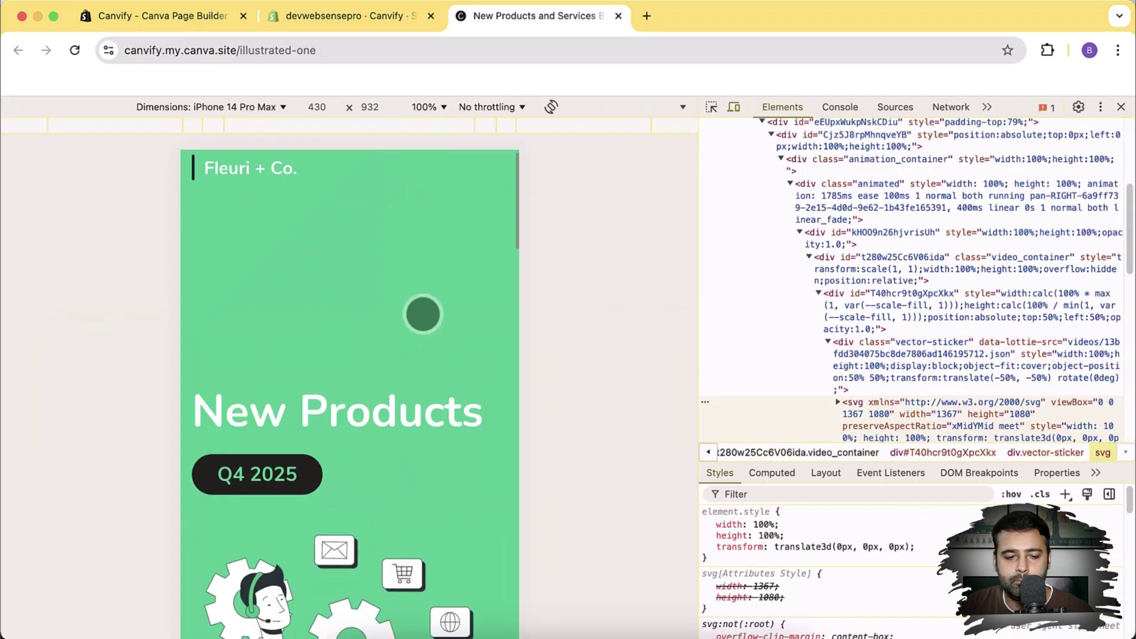
- Examine the template's mobile layout through the product, FAQ and testimonial sections, and close the developer tools
scroll(427, 297, "down", 12)
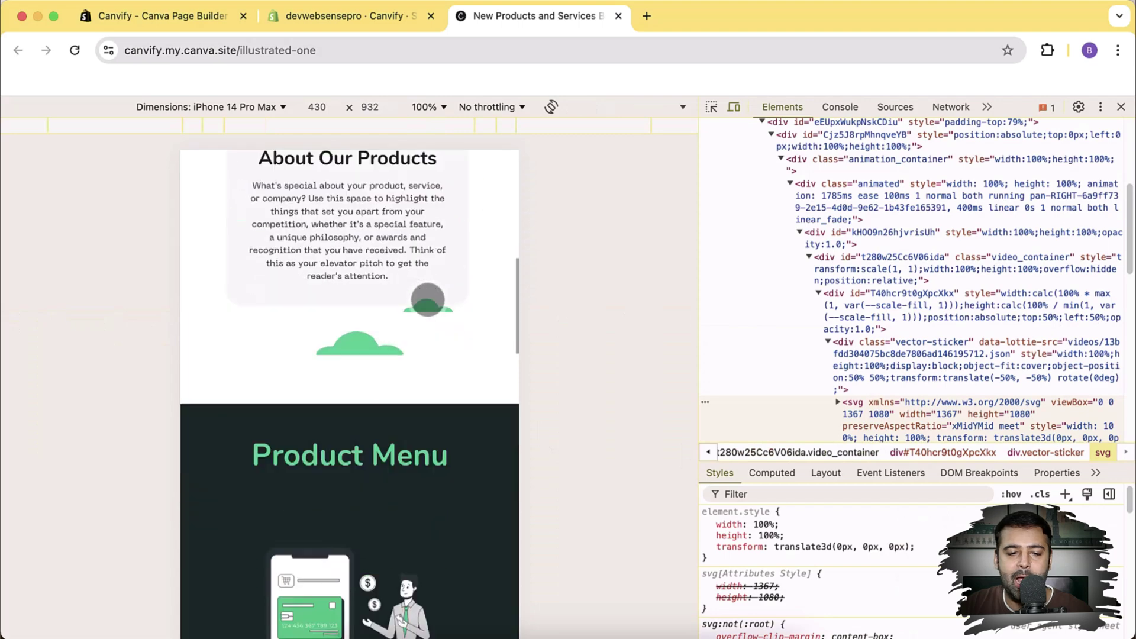
scroll(428, 299, "down", 15)
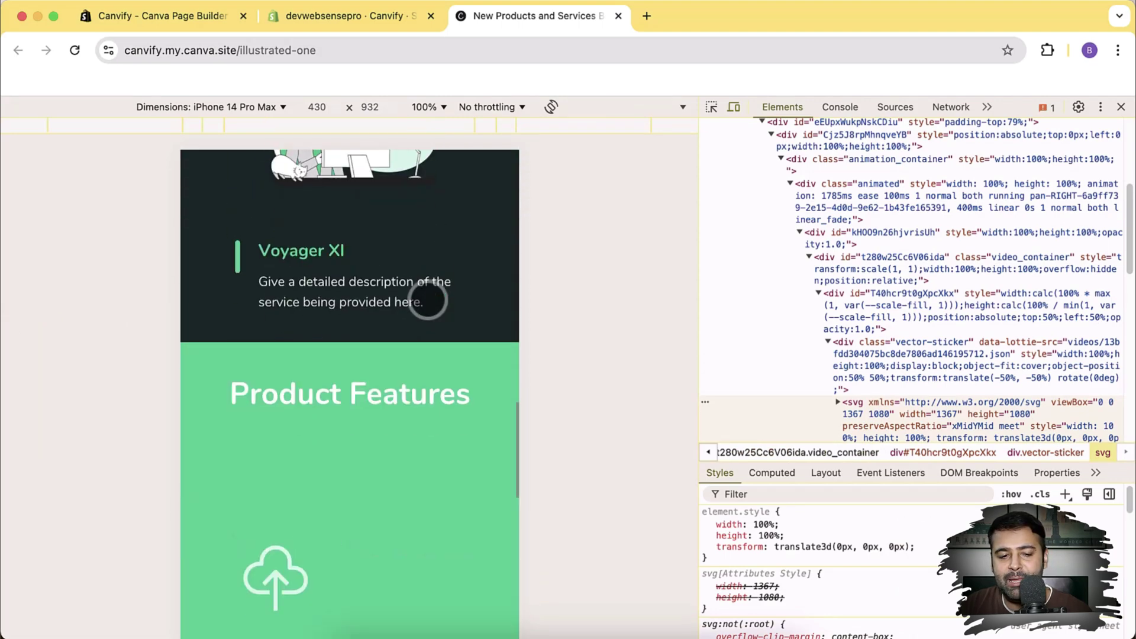
scroll(427, 299, "down", 15)
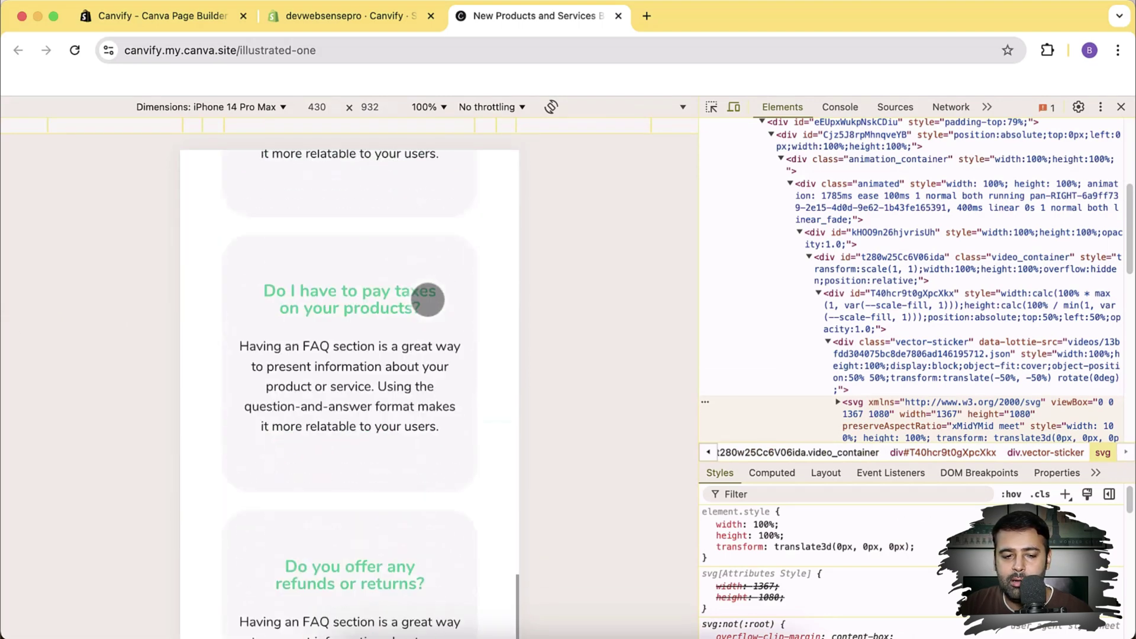
scroll(426, 301, "down", 10)
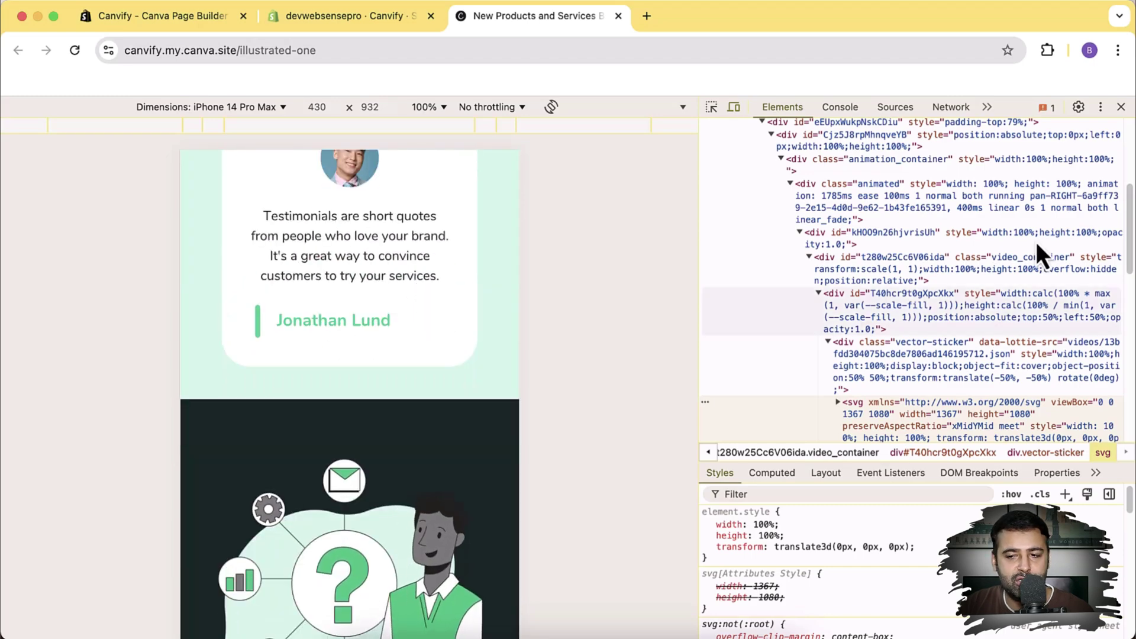
left_click(1121, 107)
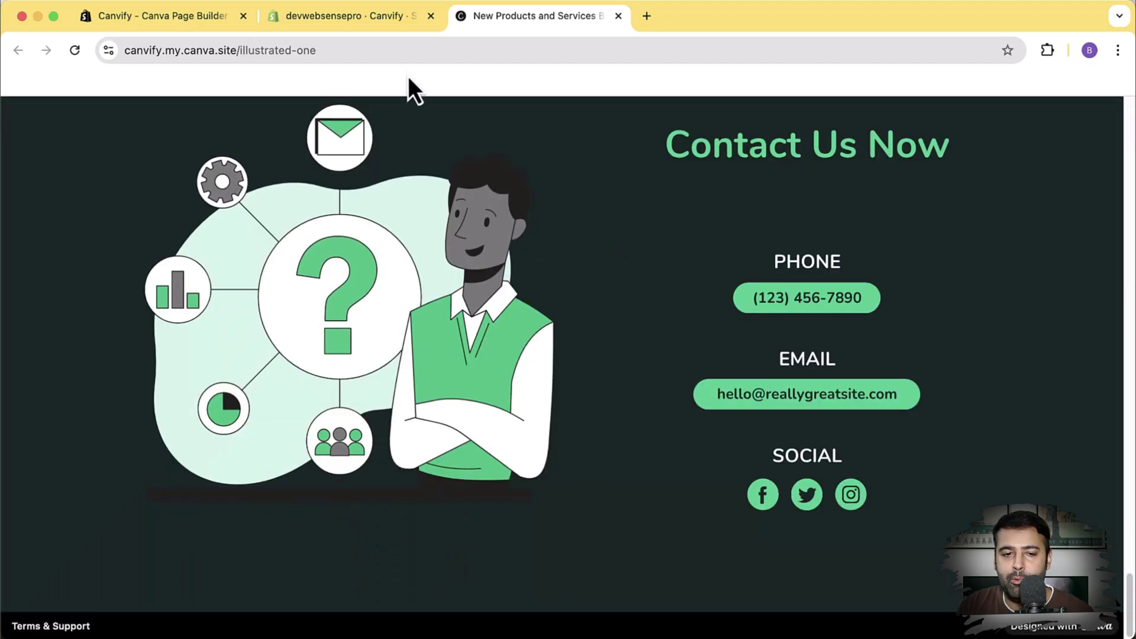
- Return to the Canvify template preview, open Illustrated One for editing in Canva, and create a new design from it
left_click(399, 29)
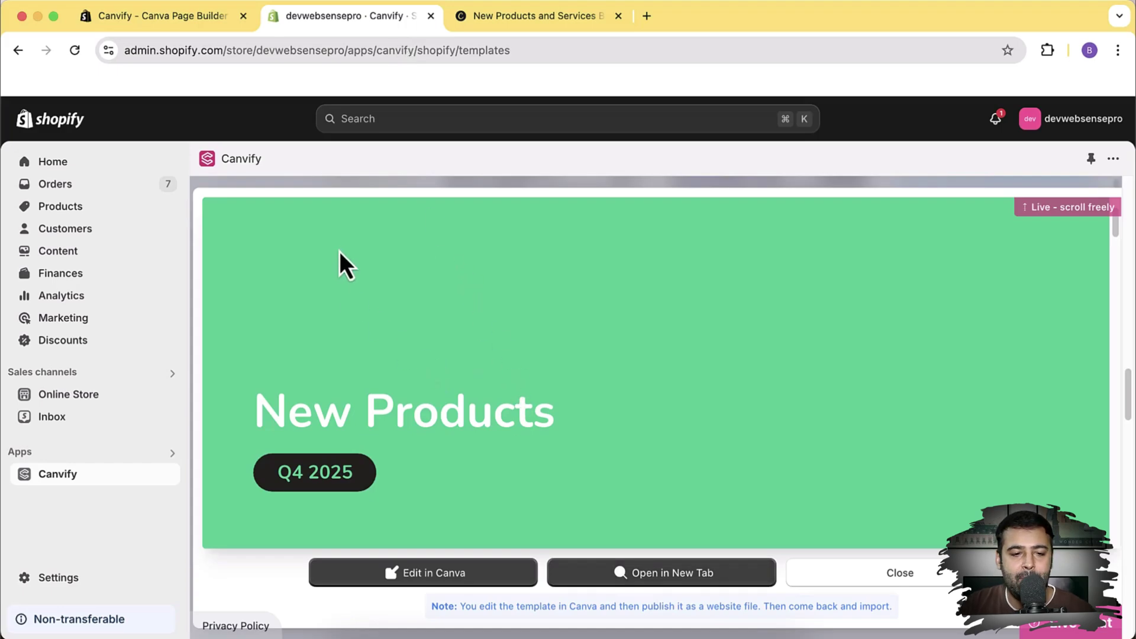
left_click(429, 572)
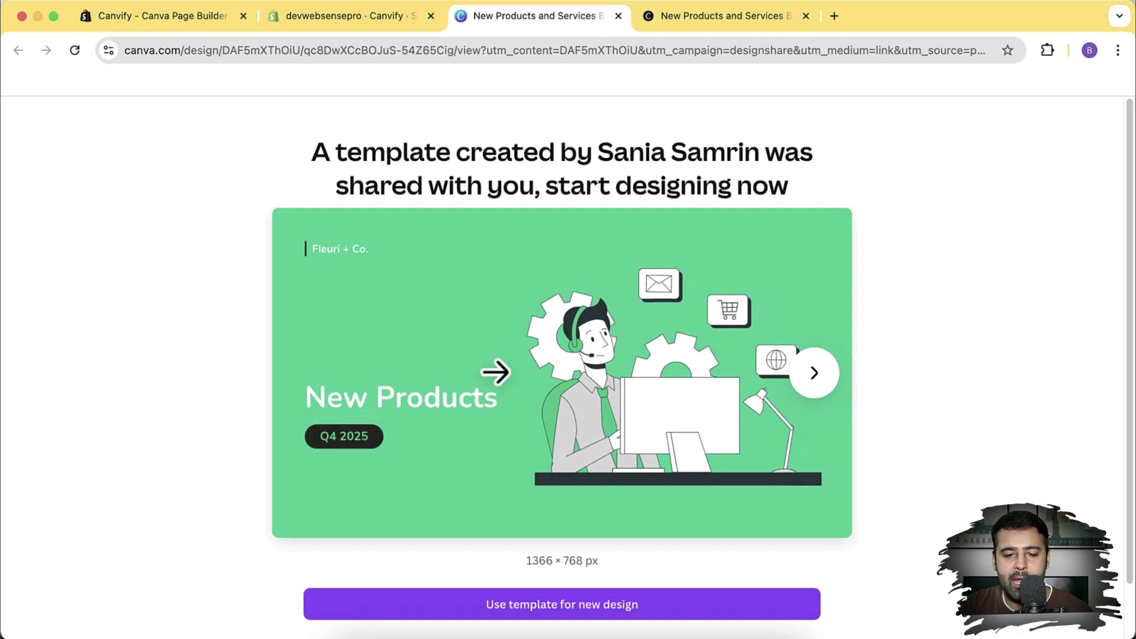
left_click(717, 618)
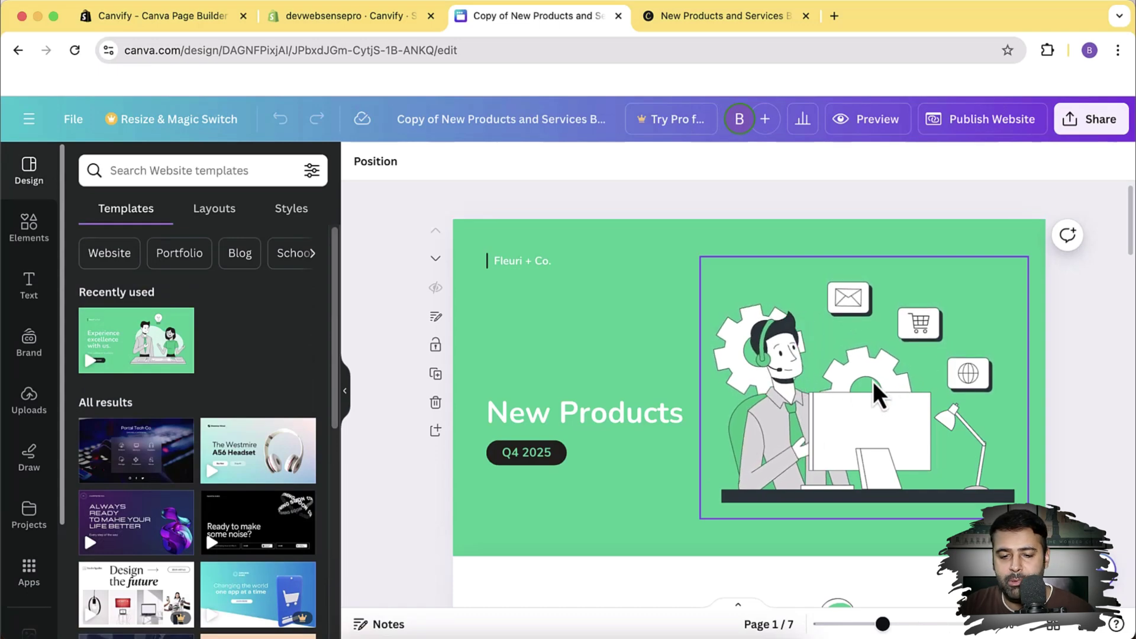
- Replace the hero page's illustration with the uploaded cut-out of the striped-shirt man with microphone and laptop, placed right of the New Products heading
left_click(870, 393)
key("Delete")
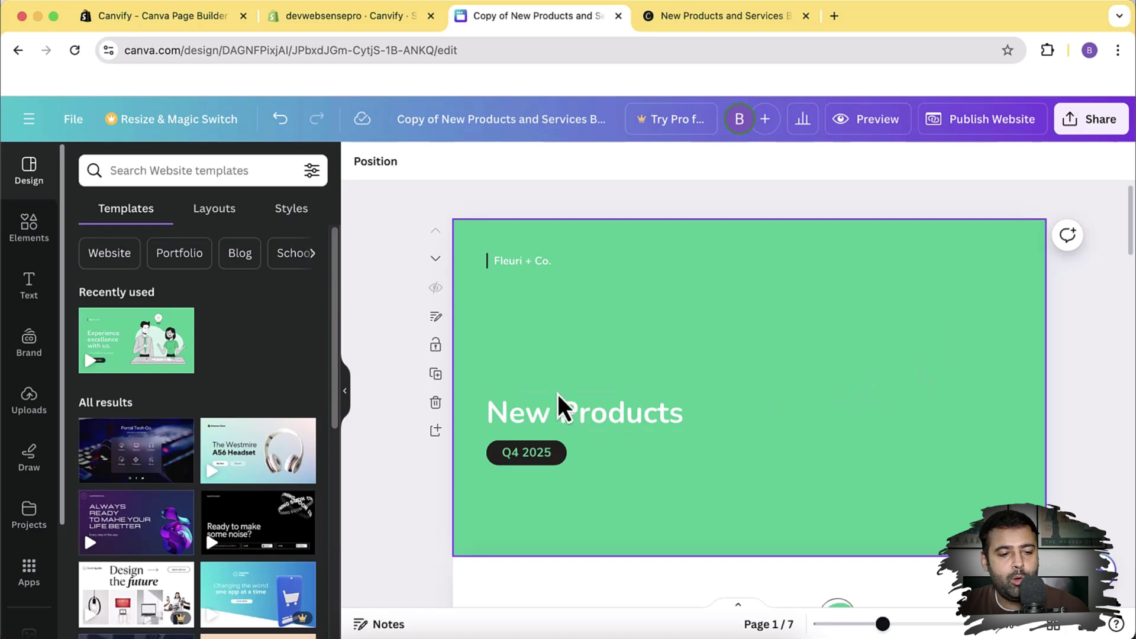
left_click(33, 394)
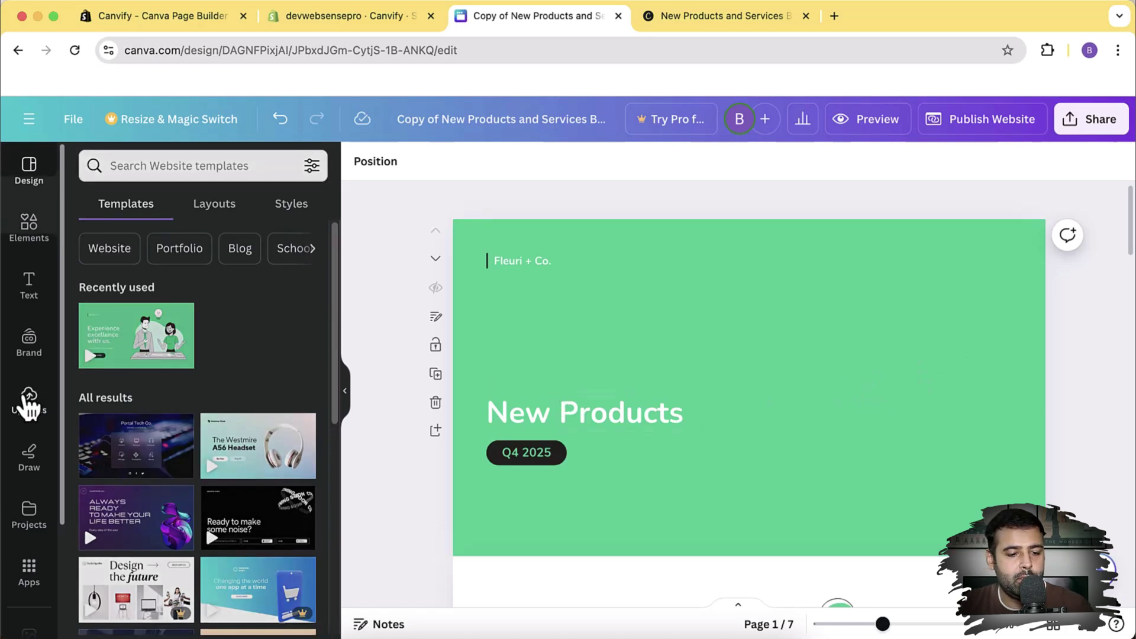
scroll(298, 376, "down", 10)
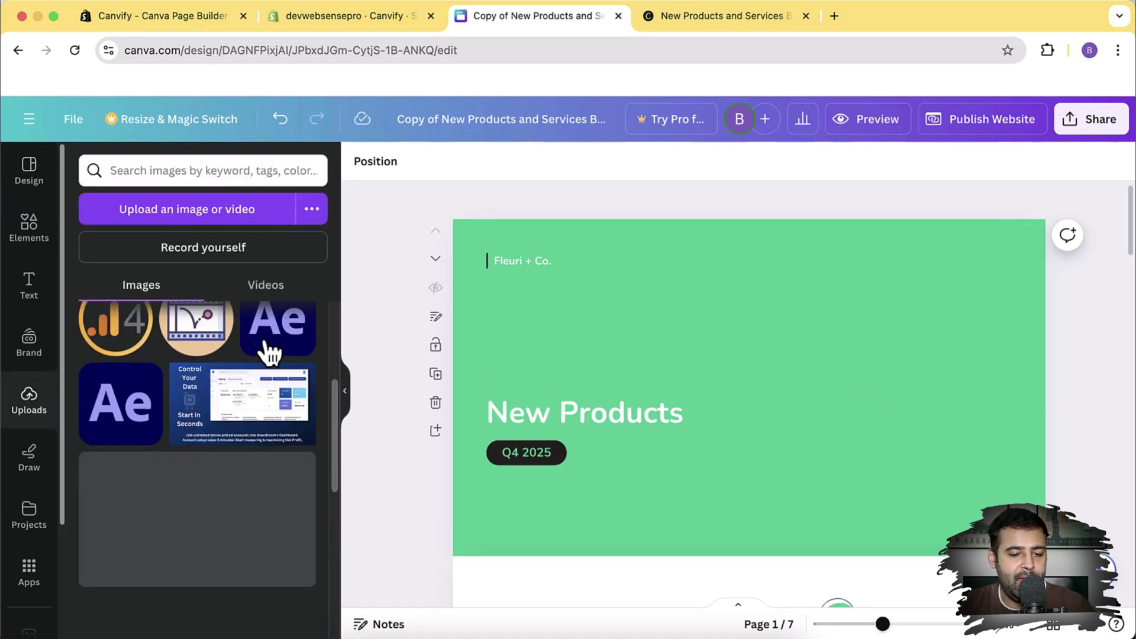
scroll(257, 338, "down", 10)
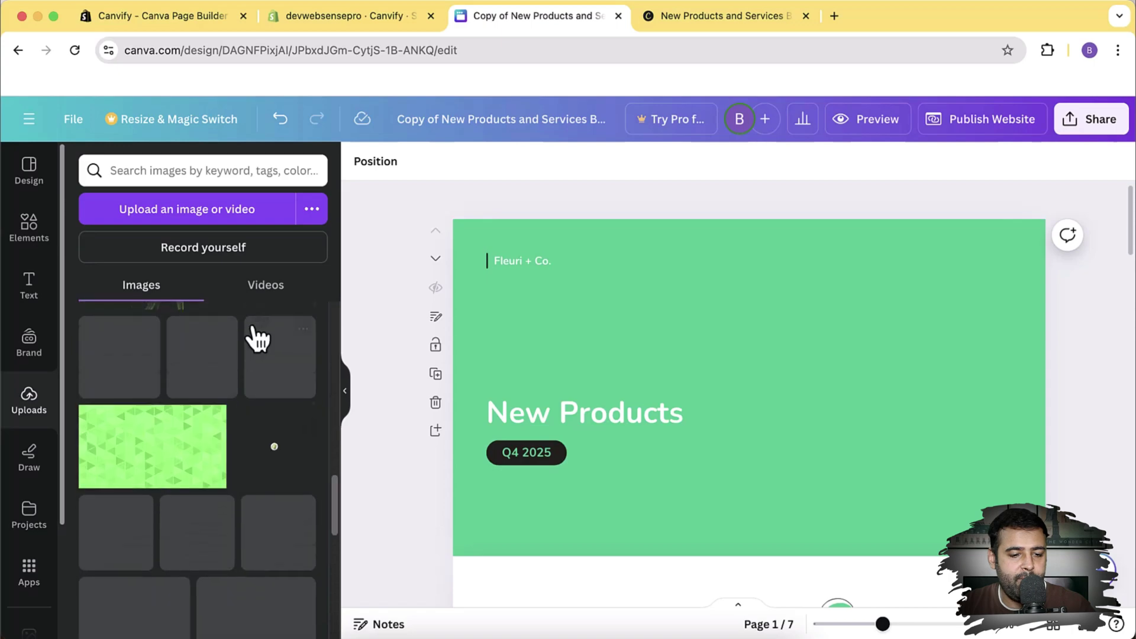
scroll(258, 379, "down", 10)
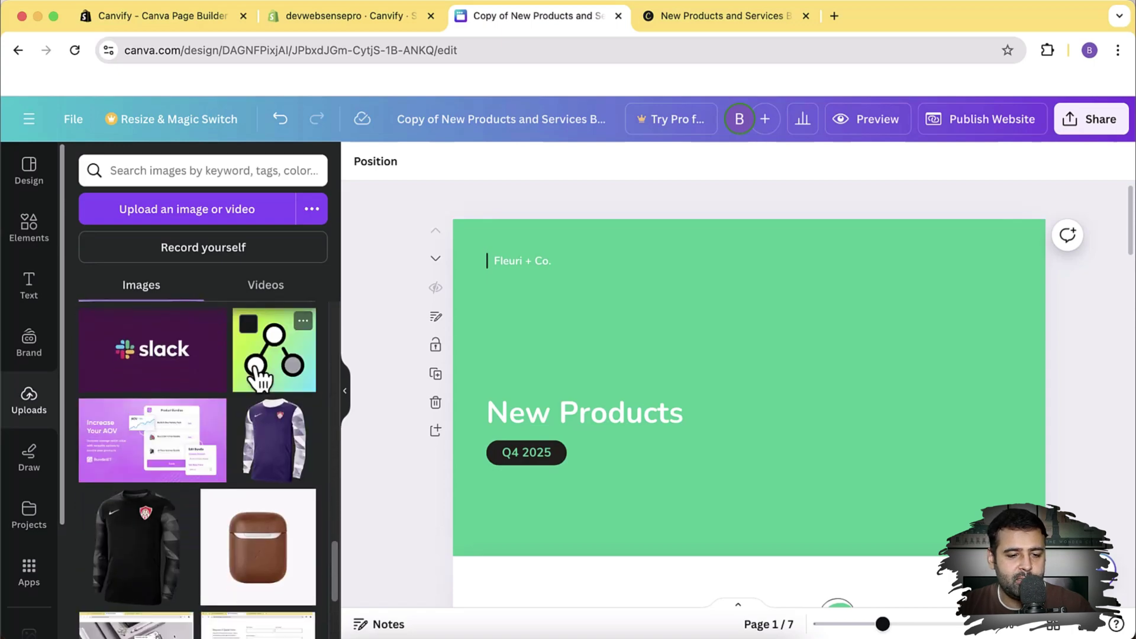
scroll(257, 371, "down", 10)
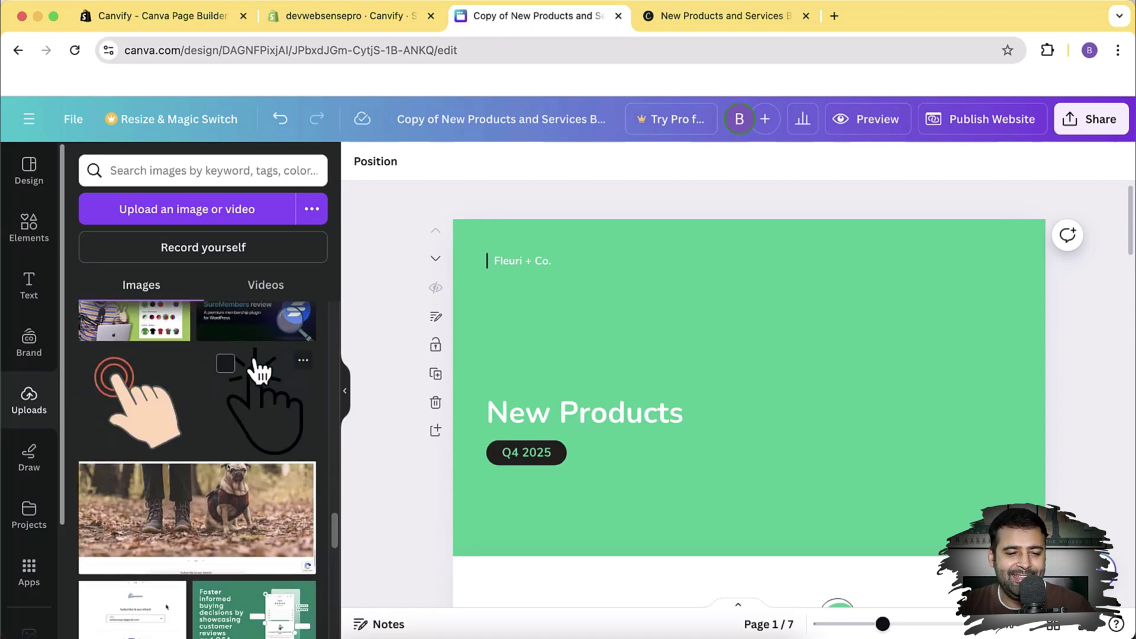
scroll(237, 367, "down", 15)
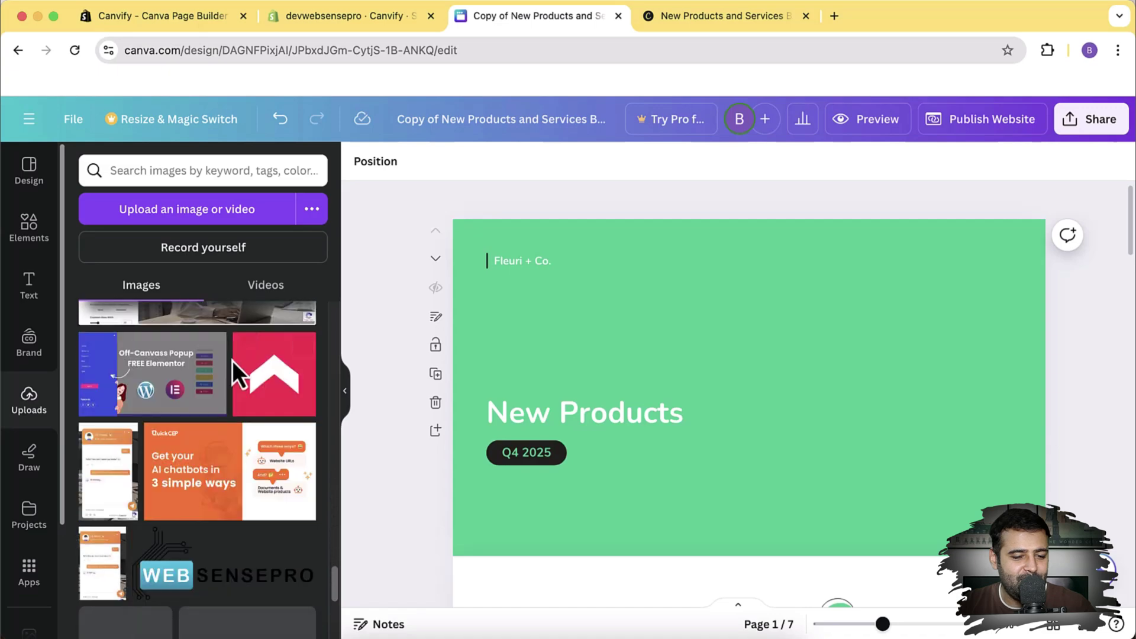
scroll(236, 370, "down", 10)
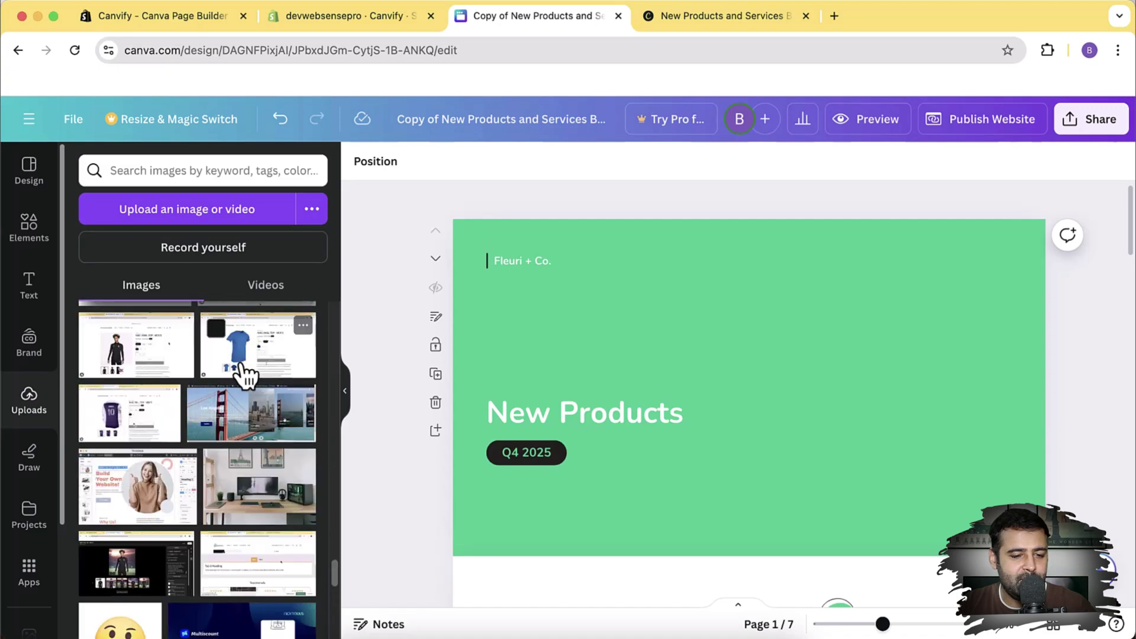
scroll(249, 372, "down", 15)
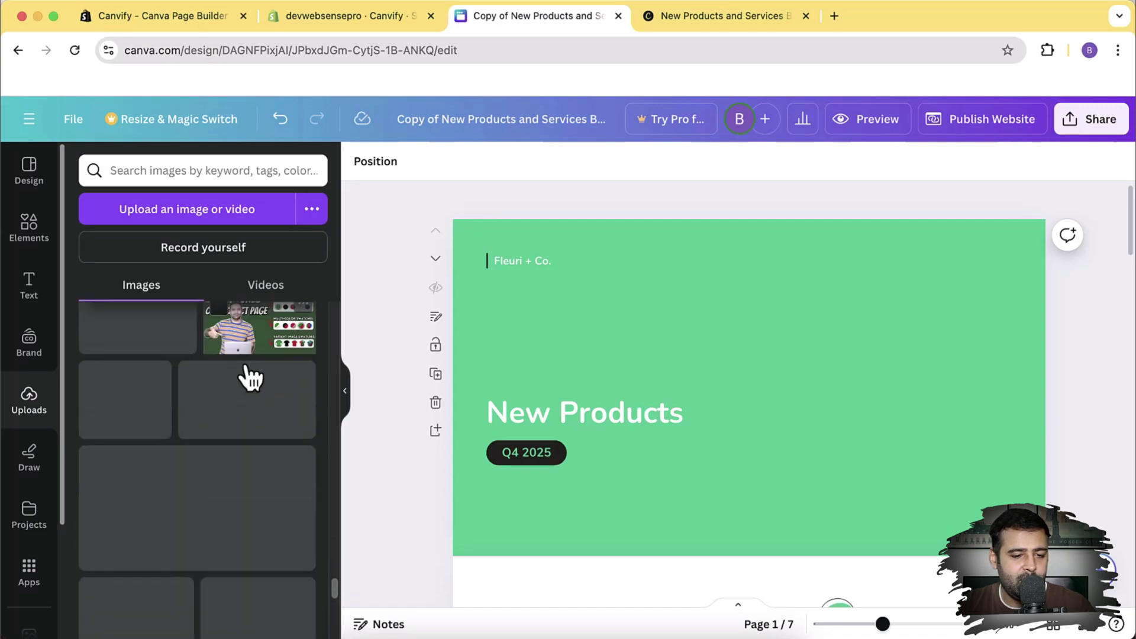
scroll(257, 374, "down", 10)
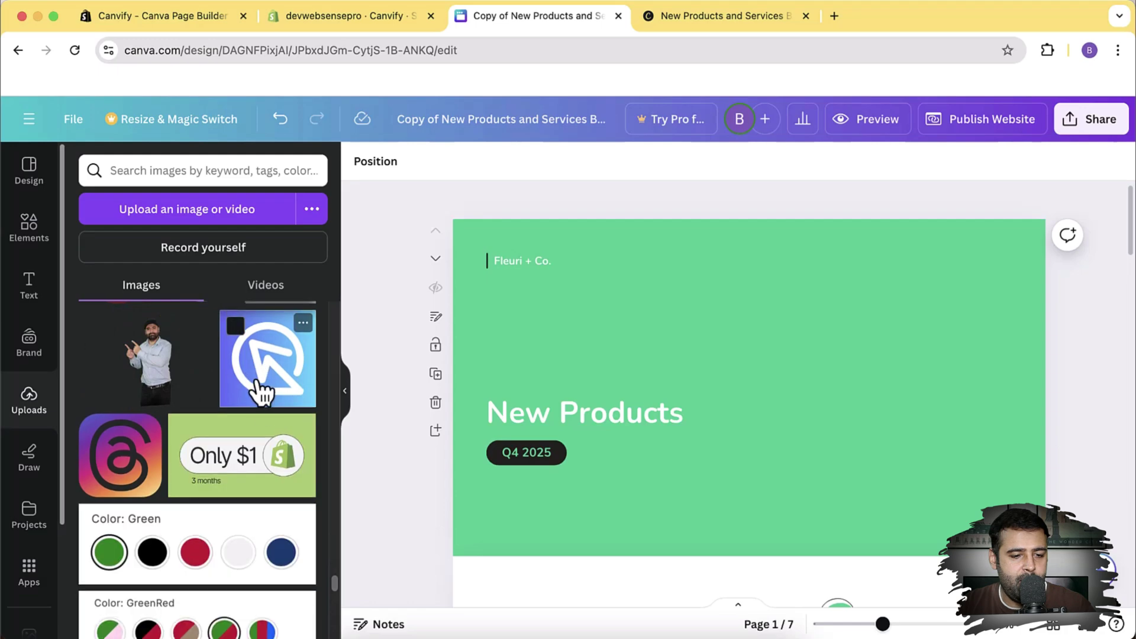
scroll(256, 400, "down", 10)
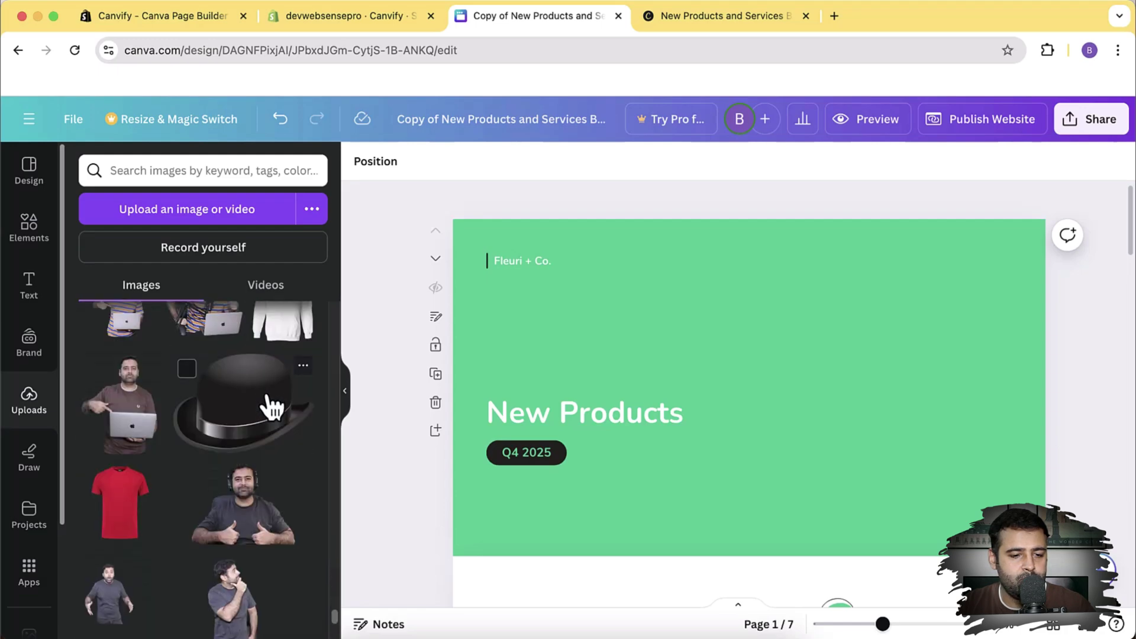
scroll(276, 420, "up", 1)
left_click(229, 437)
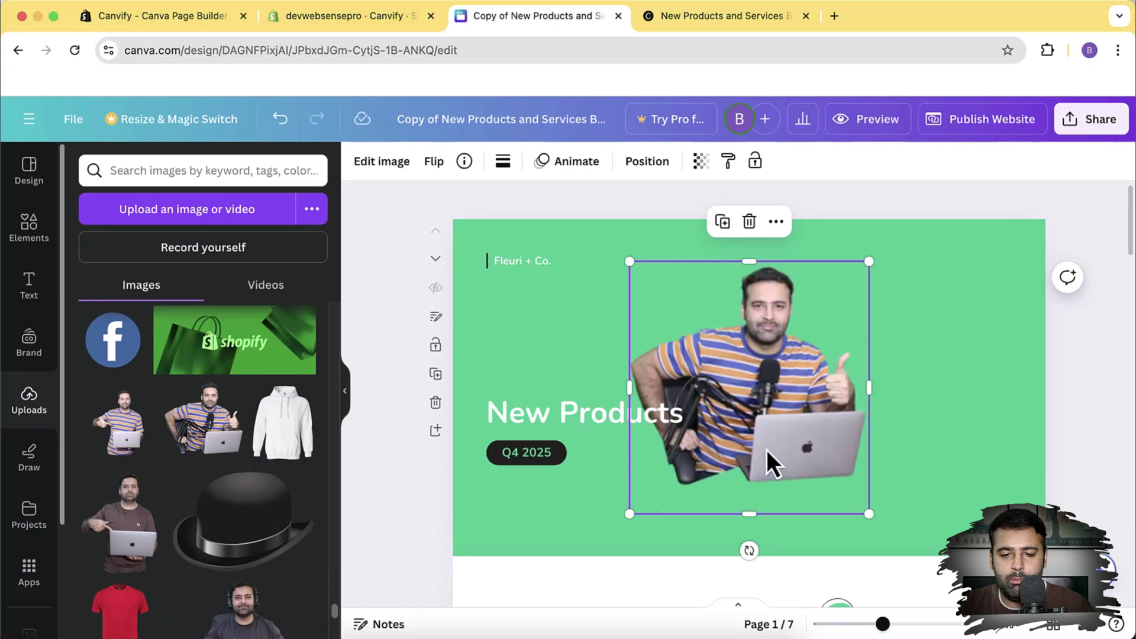
left_click_drag(769, 395, 918, 406)
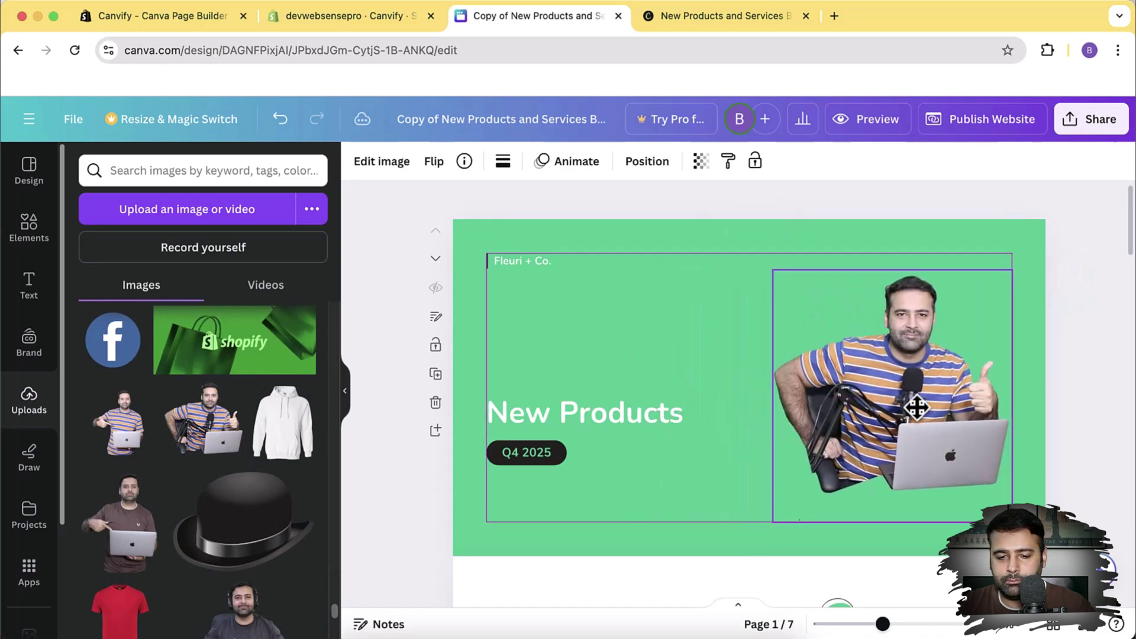
- Delete the three illustrations above Teklux 2.0, Aura A20Z and Voyager XI in the Product Menu section
scroll(938, 368, "down", 12)
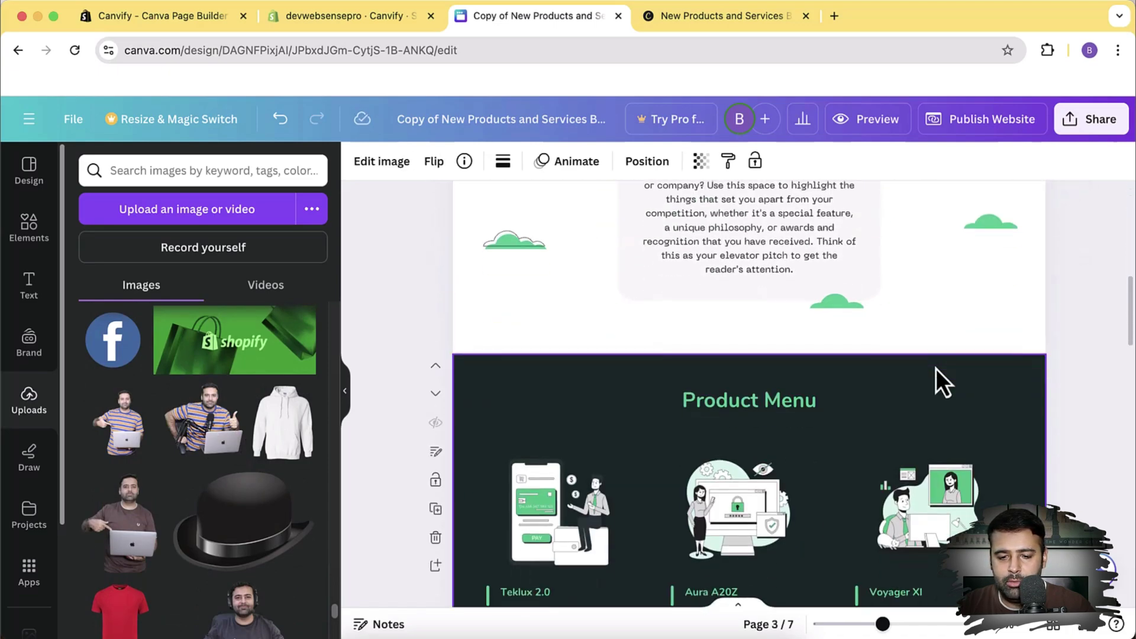
scroll(929, 403, "down", 3)
scroll(920, 418, "up", 4)
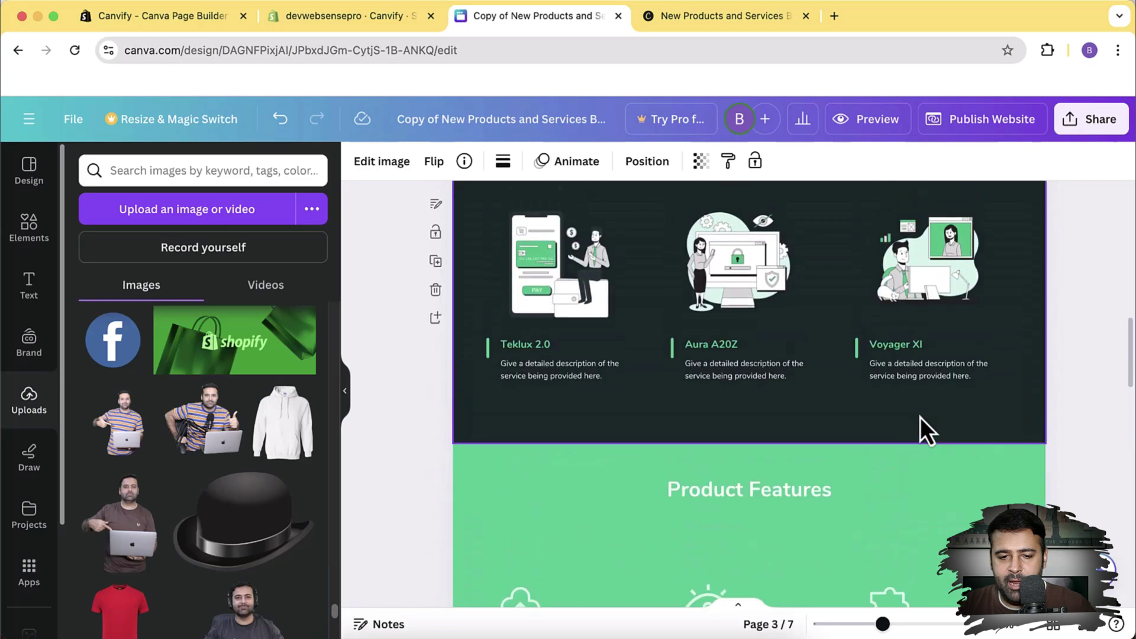
left_click(557, 303)
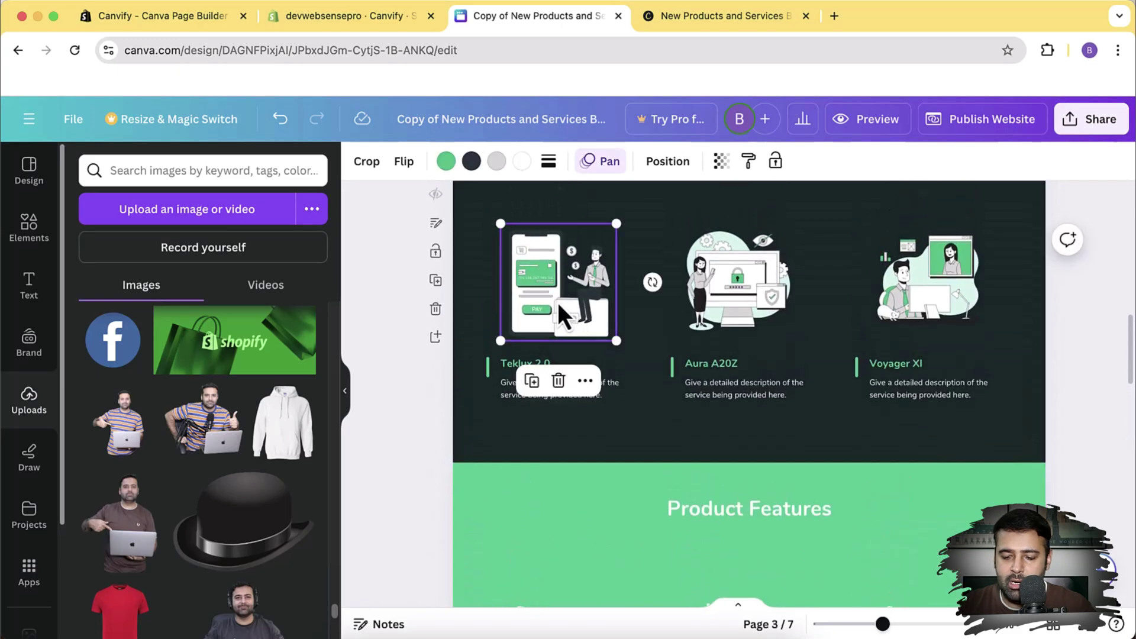
key("Delete")
left_click(728, 292)
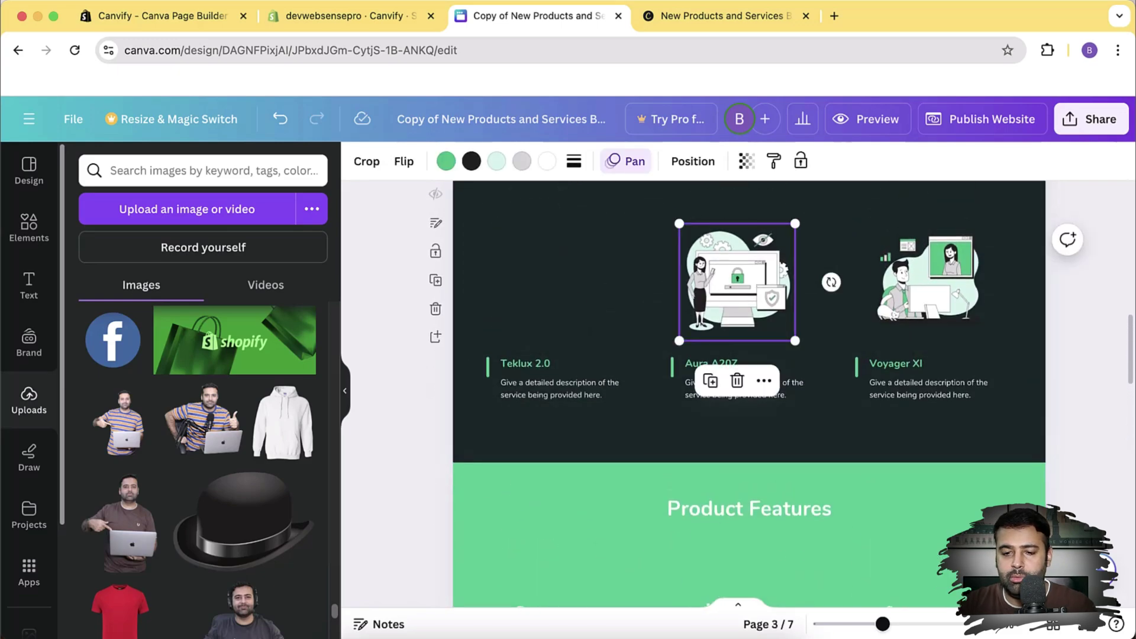
key("Delete")
left_click(906, 325)
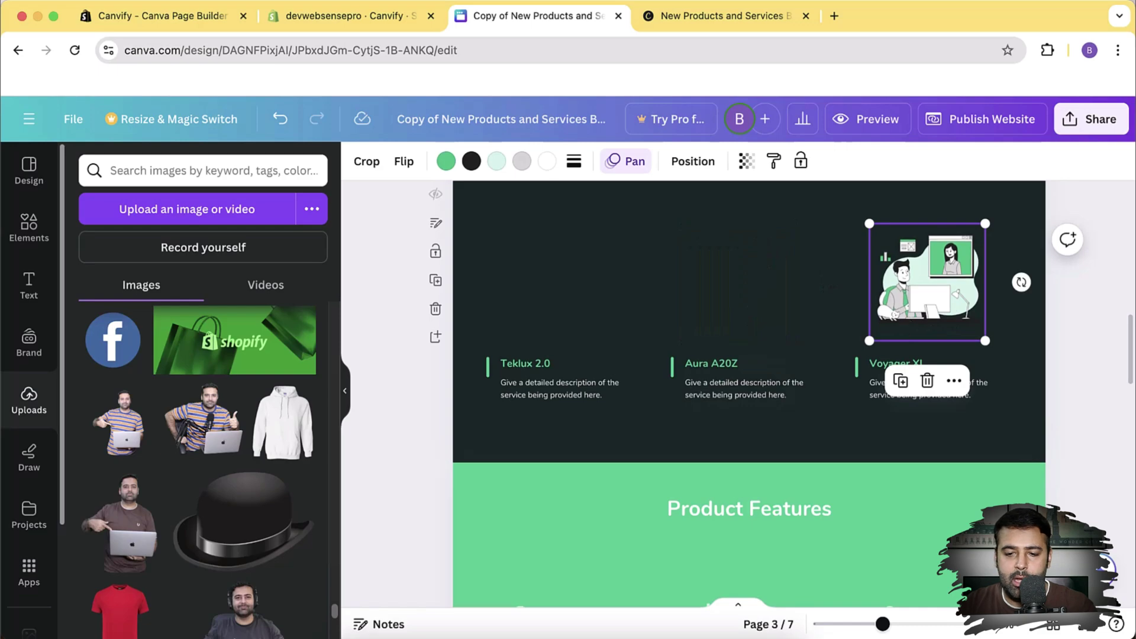
key("Delete")
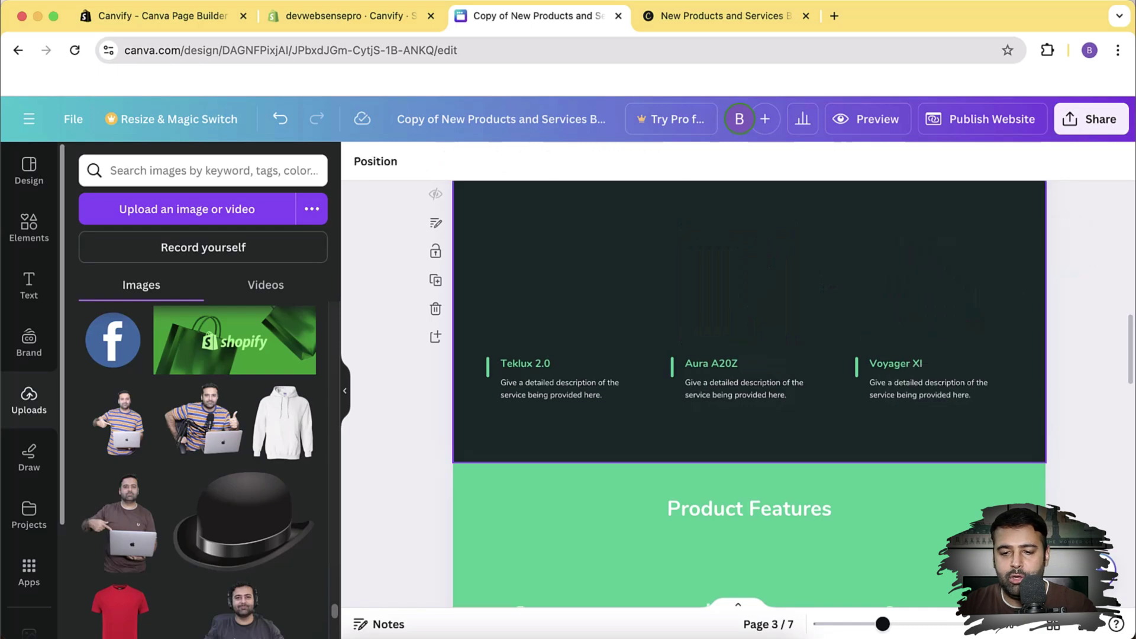
- Add the same microphone-and-laptop cut-out to the Product Menu, shrink it above Teklux 2.0, and place copies above Aura A20Z and Voyager XI
left_click(201, 438)
left_click_drag(736, 329, 562, 312)
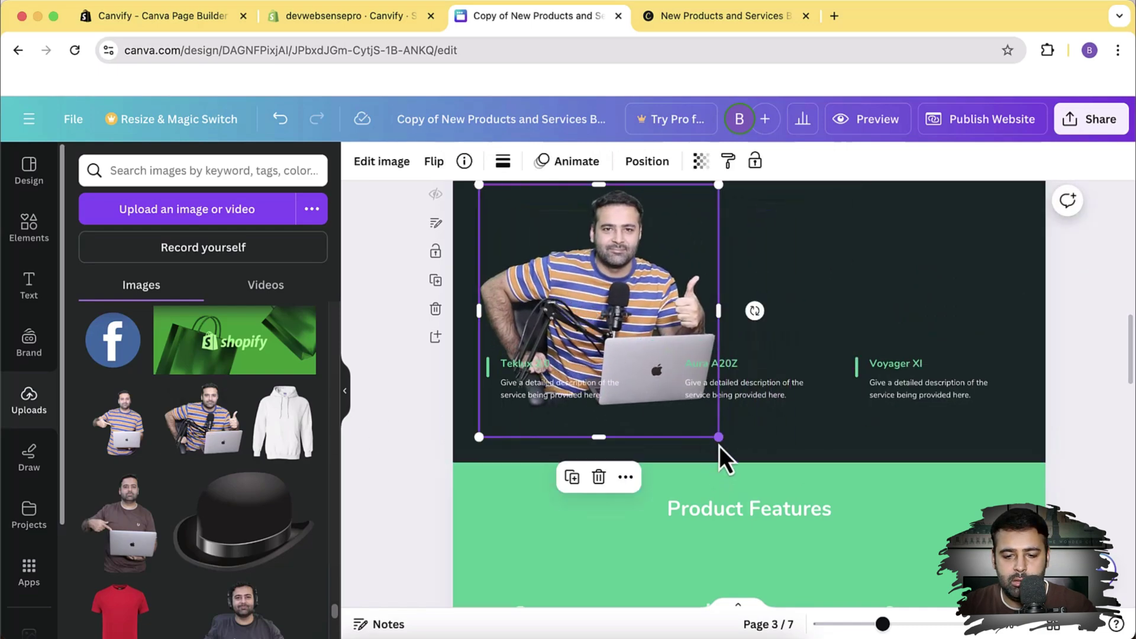
left_click_drag(718, 437, 577, 356)
scroll(880, 467, "up", 2)
left_click_drag(619, 418, 589, 392)
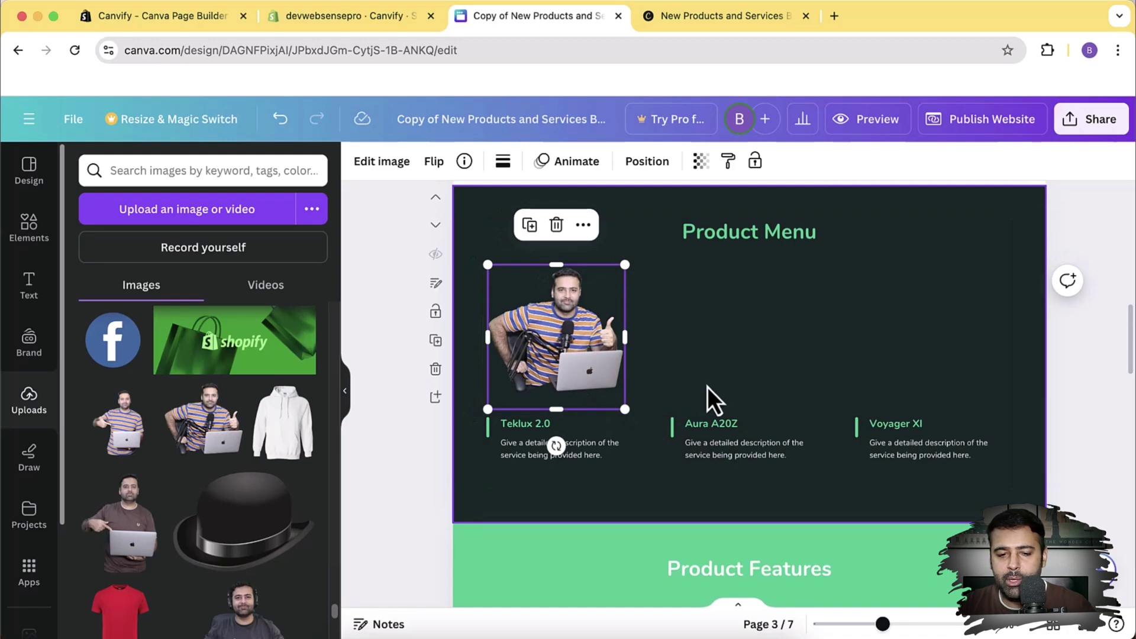
left_click_drag(535, 360, 718, 355)
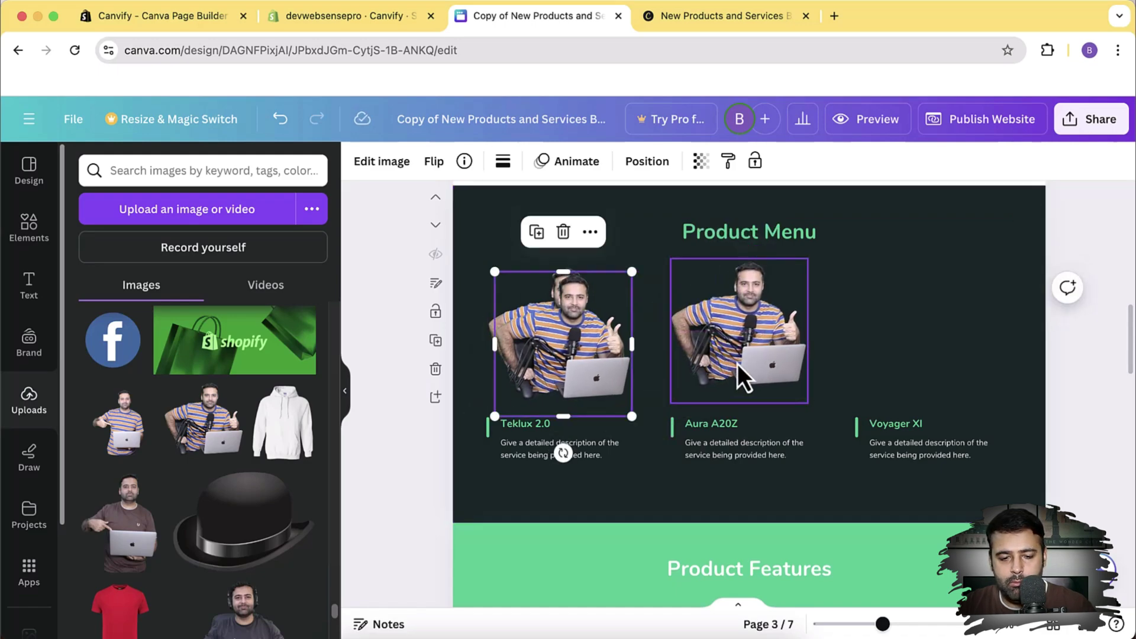
left_click_drag(558, 363, 917, 347)
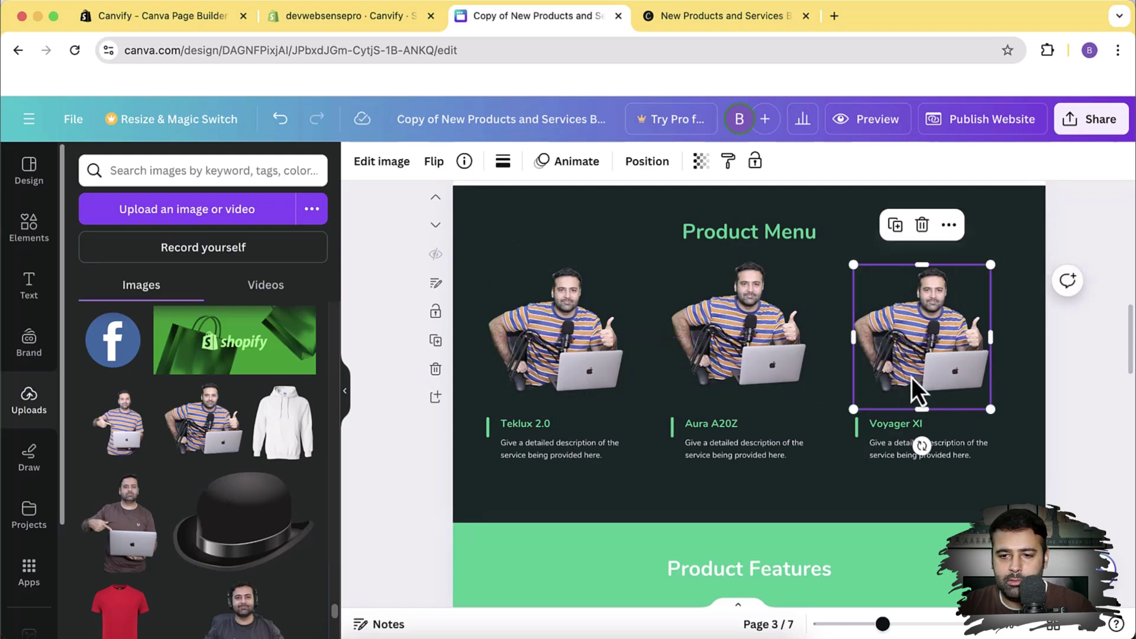
- Replace the Contact Us Now page's illustration with the uploaded cut-out of the striped-shirt man pointing at a laptop, left of the contact details
scroll(912, 376, "down", 10)
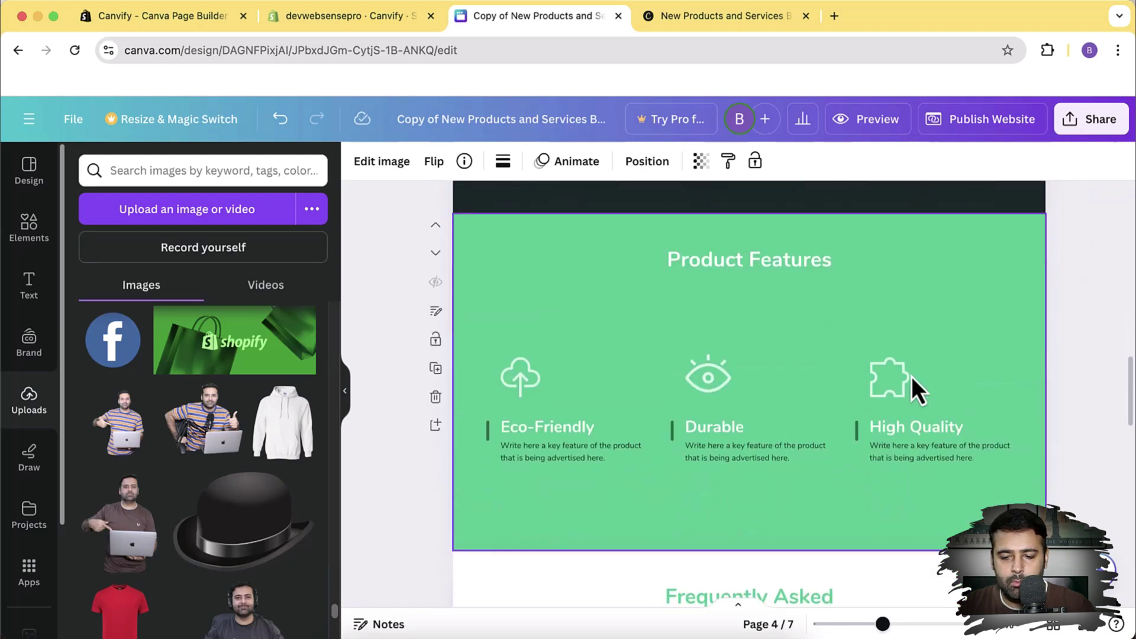
scroll(912, 377, "down", 8)
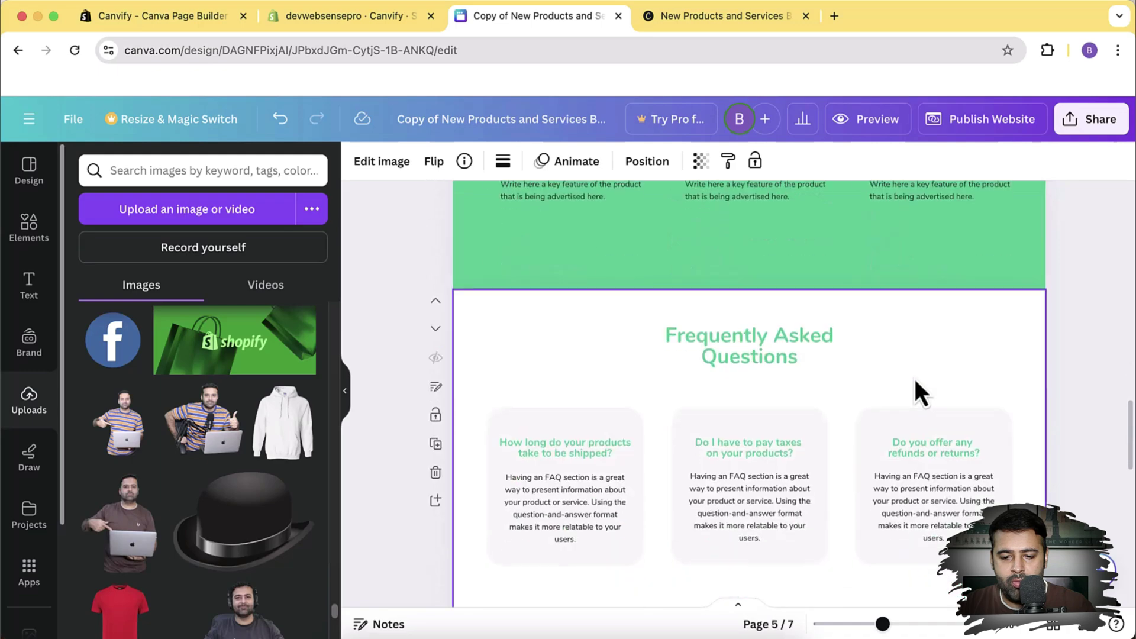
scroll(887, 385, "down", 10)
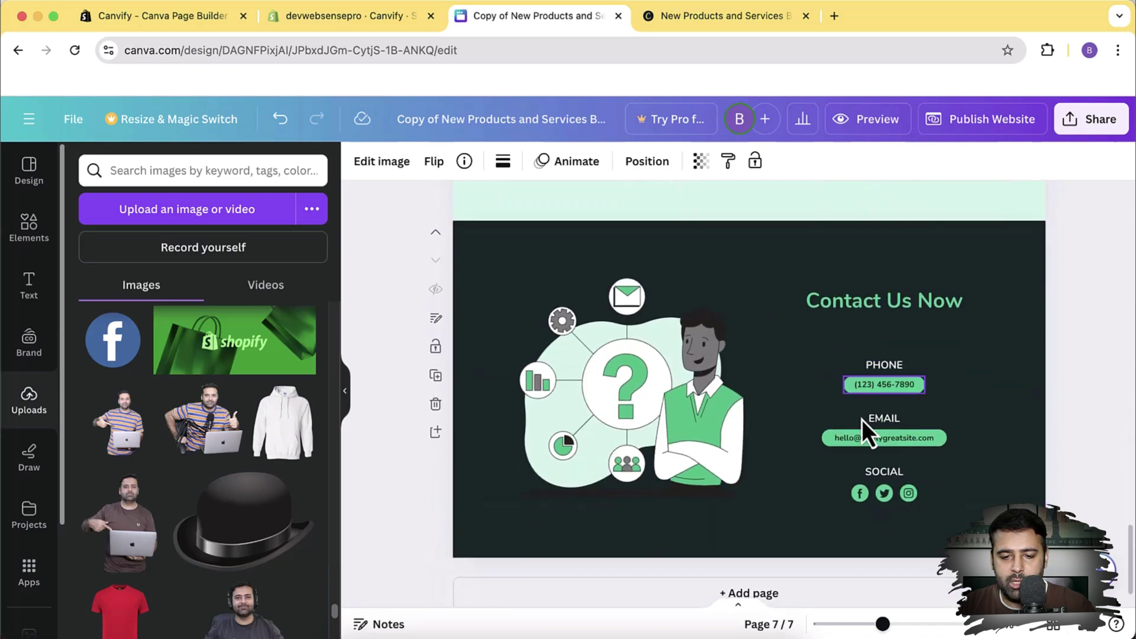
key("Delete")
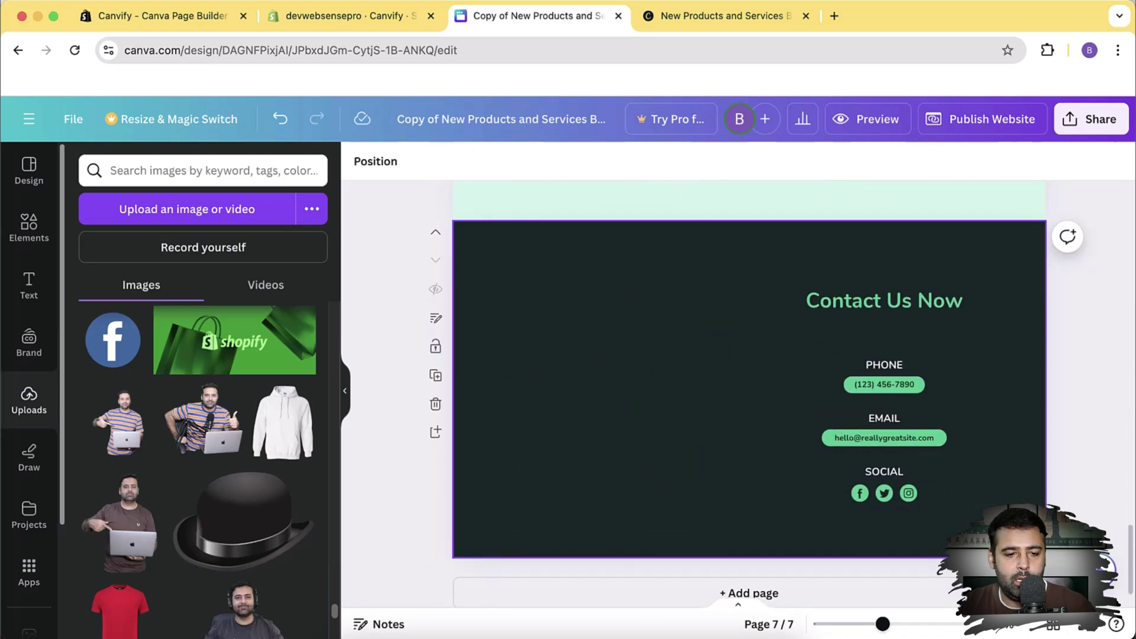
left_click(132, 453)
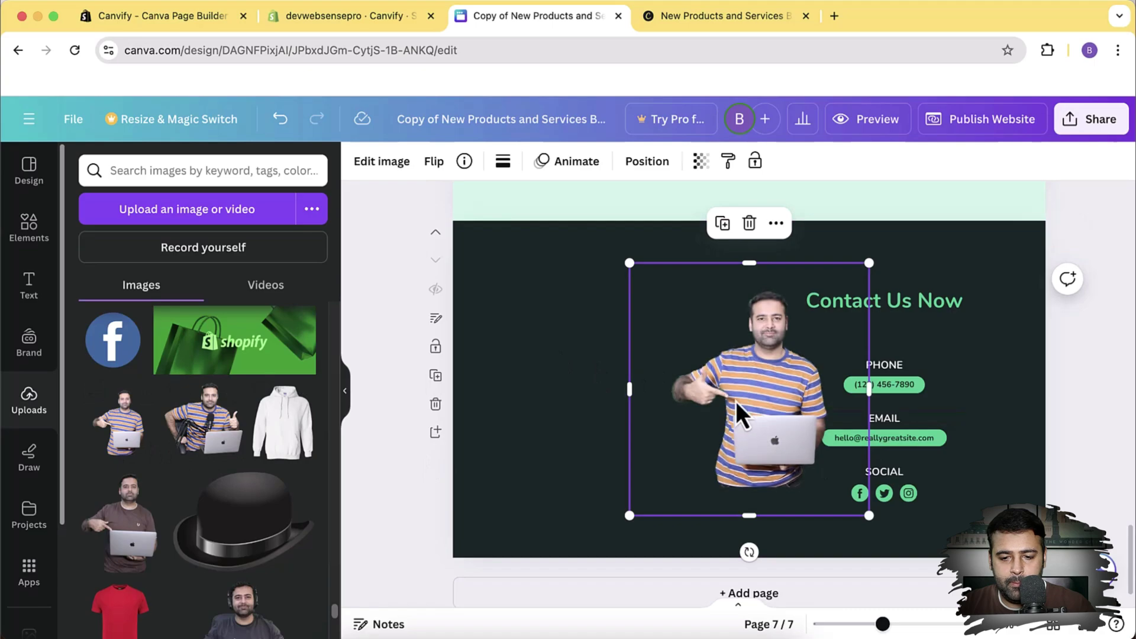
left_click_drag(737, 401, 588, 400)
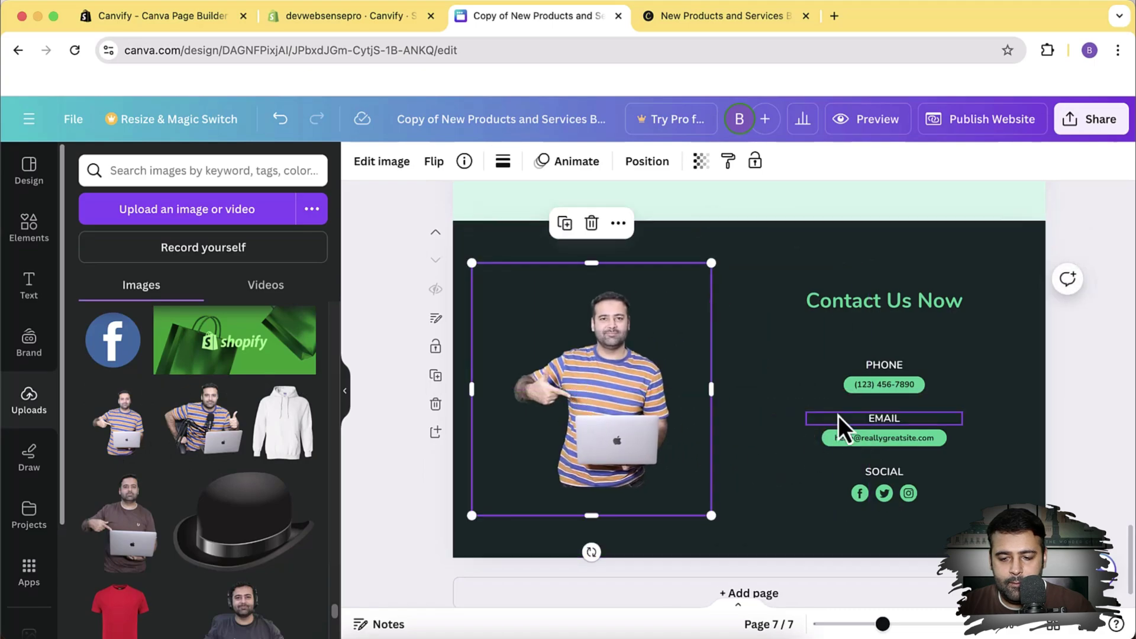
- Open the website publishing options and expand the advanced publish settings to review password protection, search engine visibility and link preview
scroll(865, 438, "down", 1)
scroll(865, 438, "up", 20)
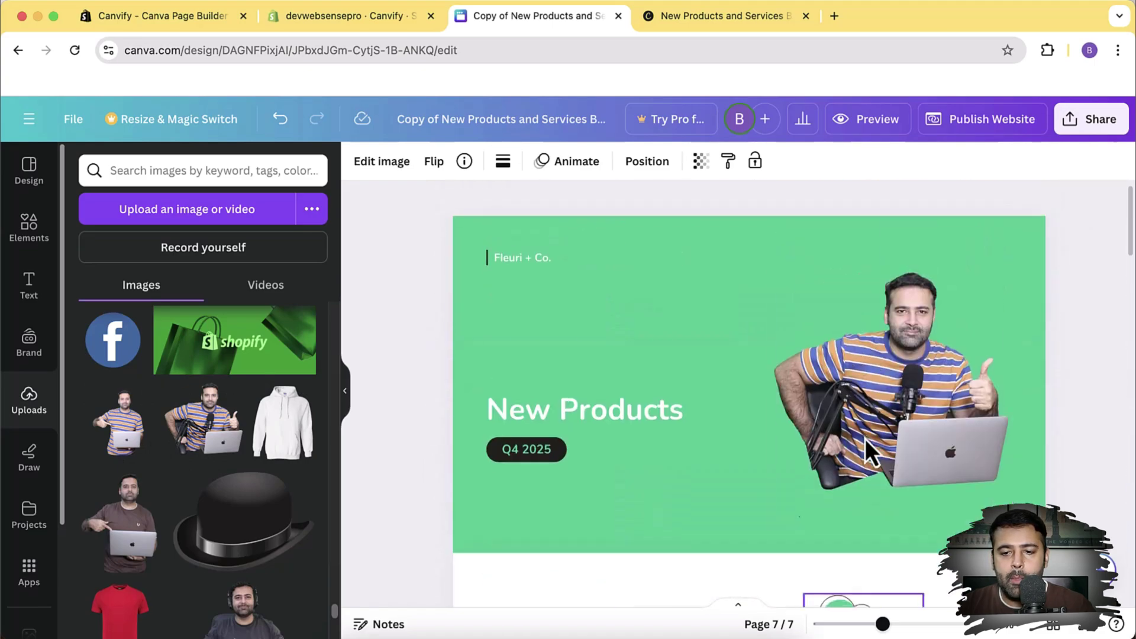
left_click(969, 131)
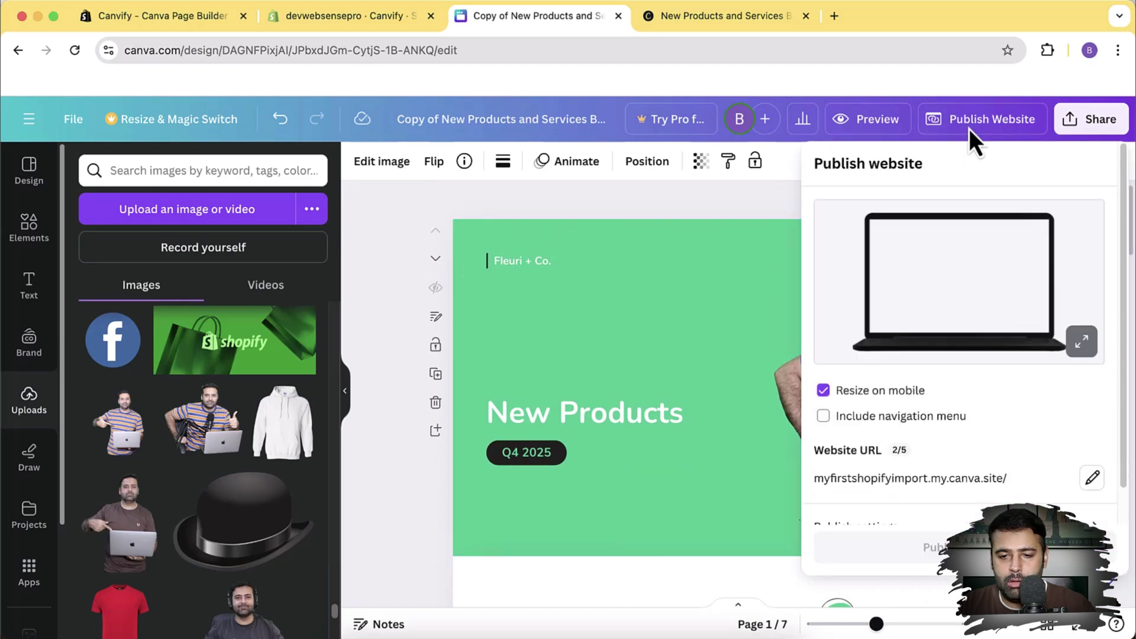
scroll(1064, 235, "down", 2)
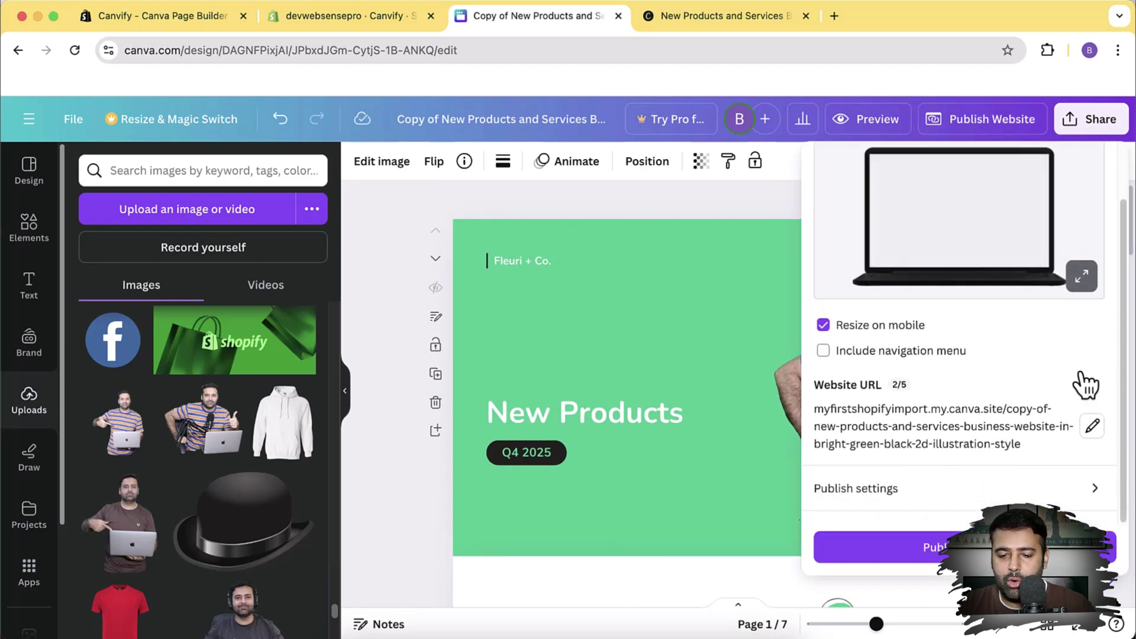
left_click(1090, 488)
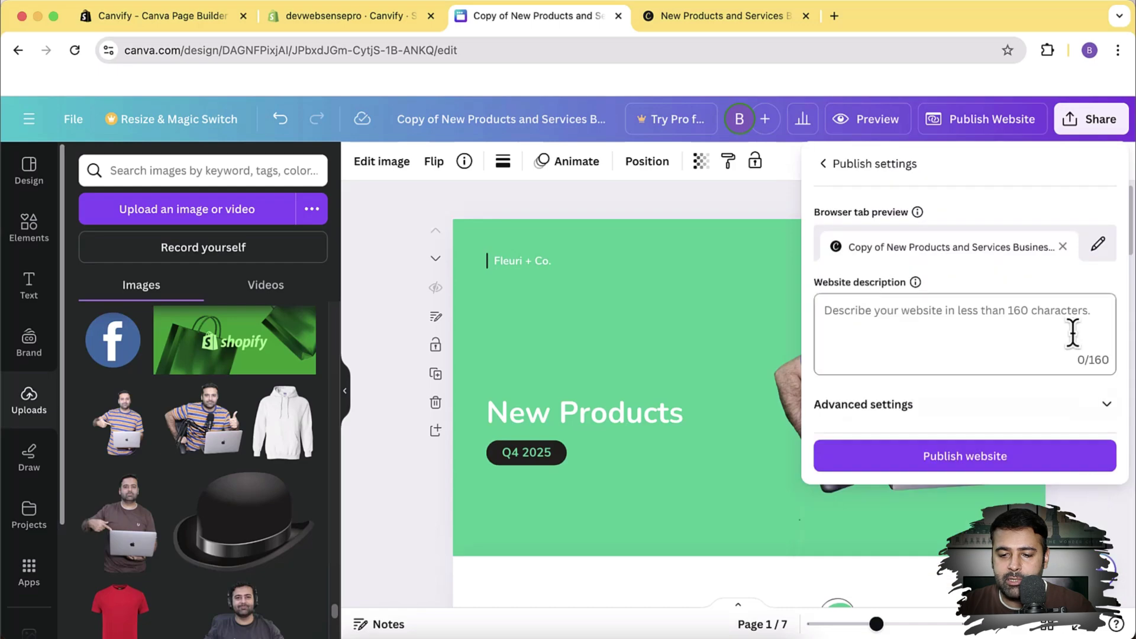
left_click(1107, 404)
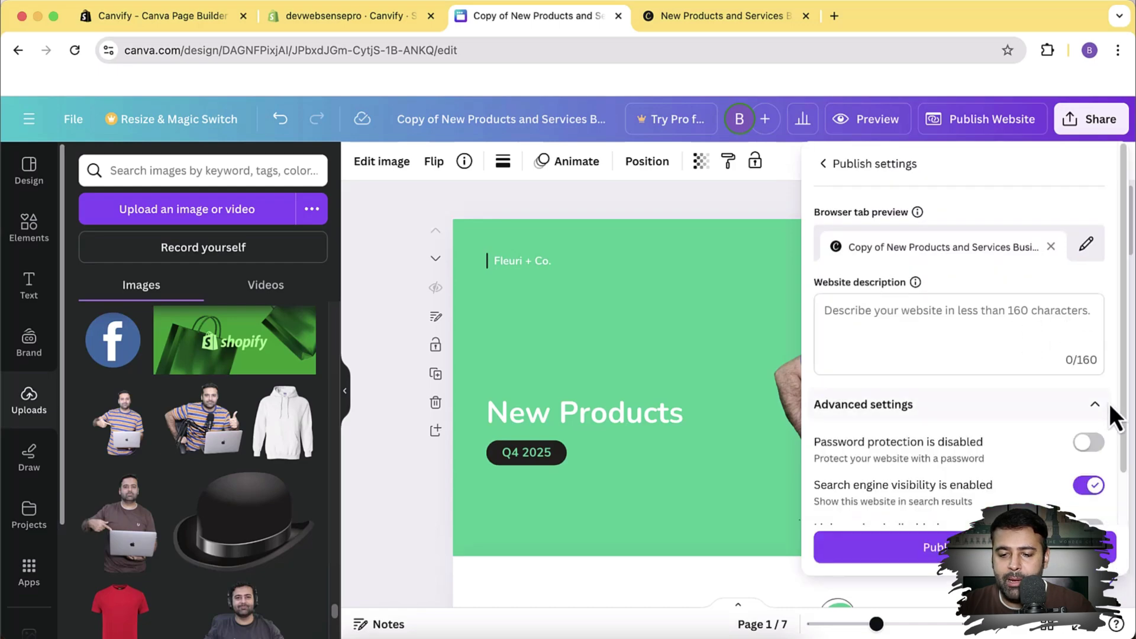
scroll(1088, 307, "down", 2)
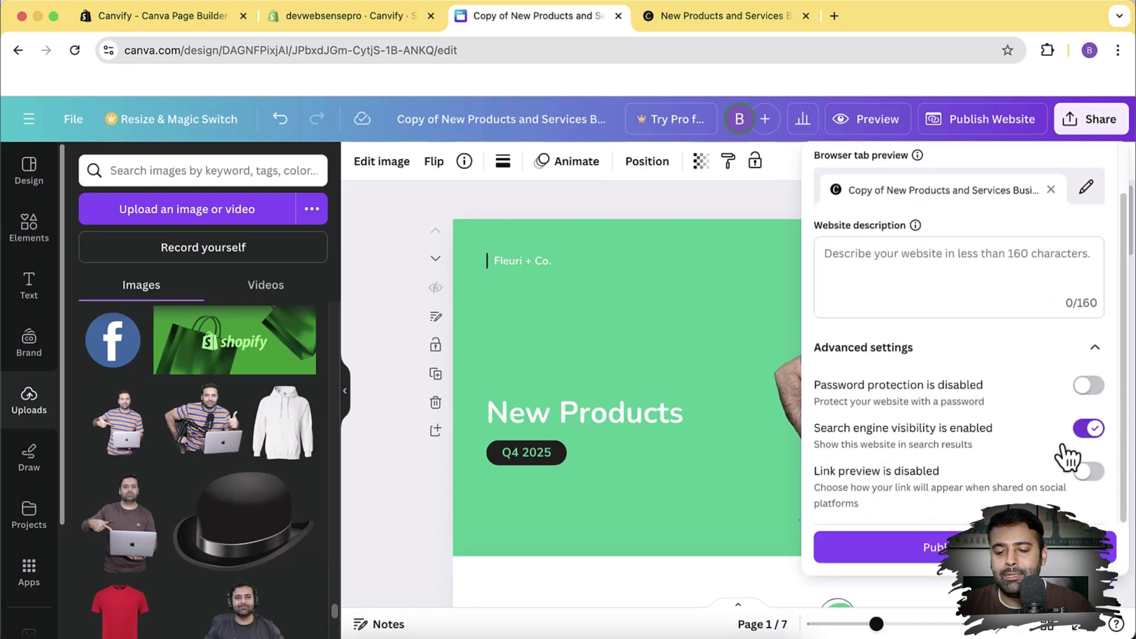
- Disable search engine visibility in the publish settings and publish the website
left_click(1088, 428)
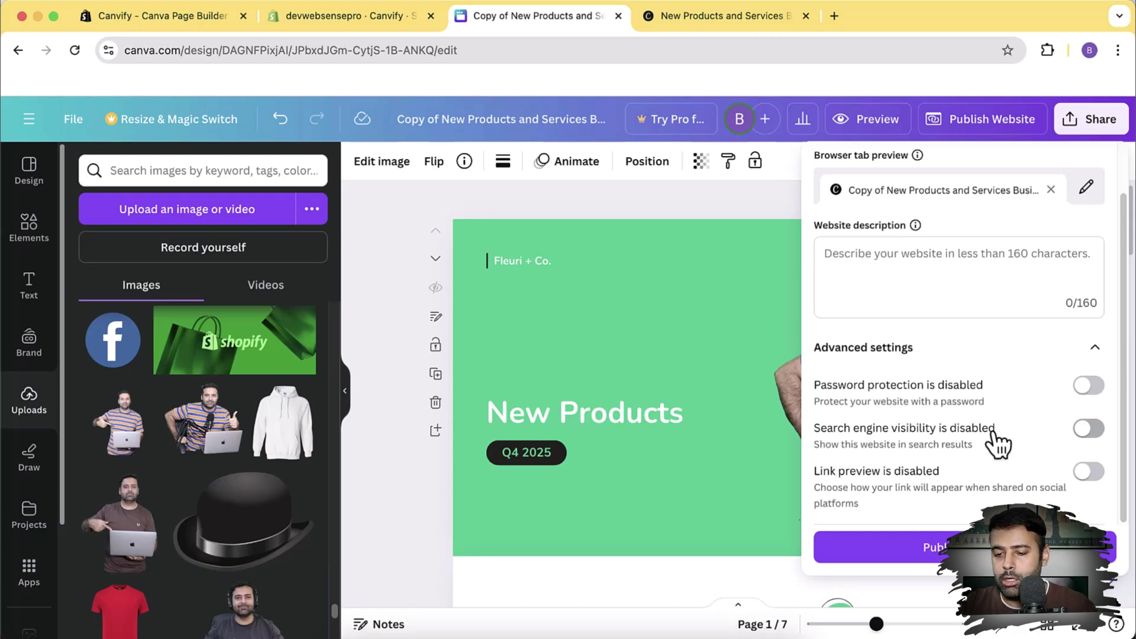
scroll(1018, 423, "up", 2)
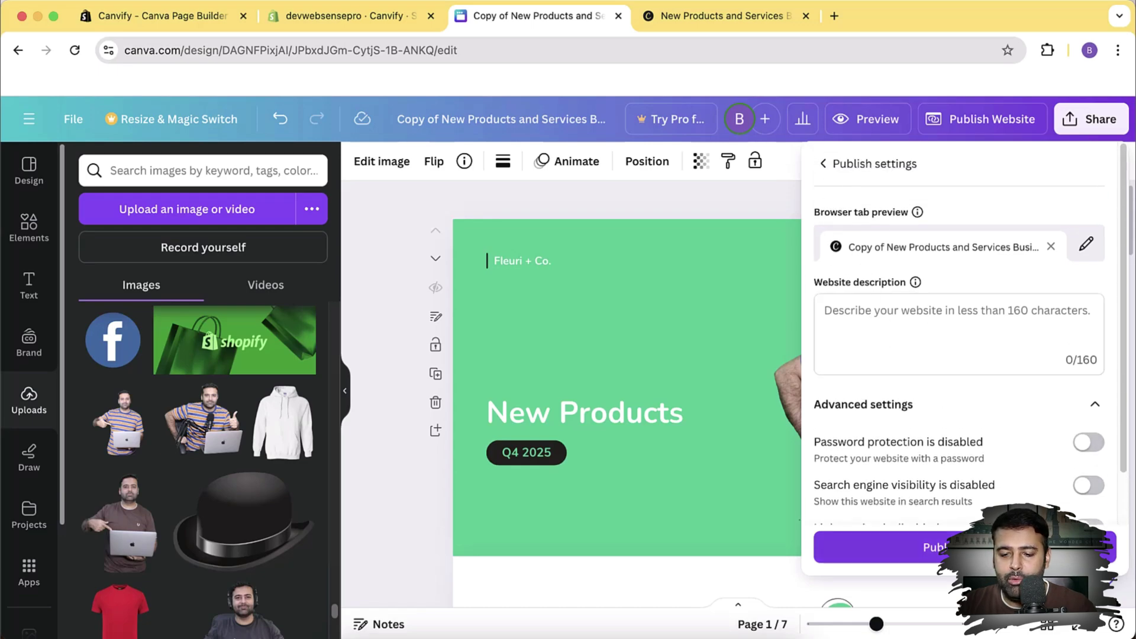
left_click(1006, 547)
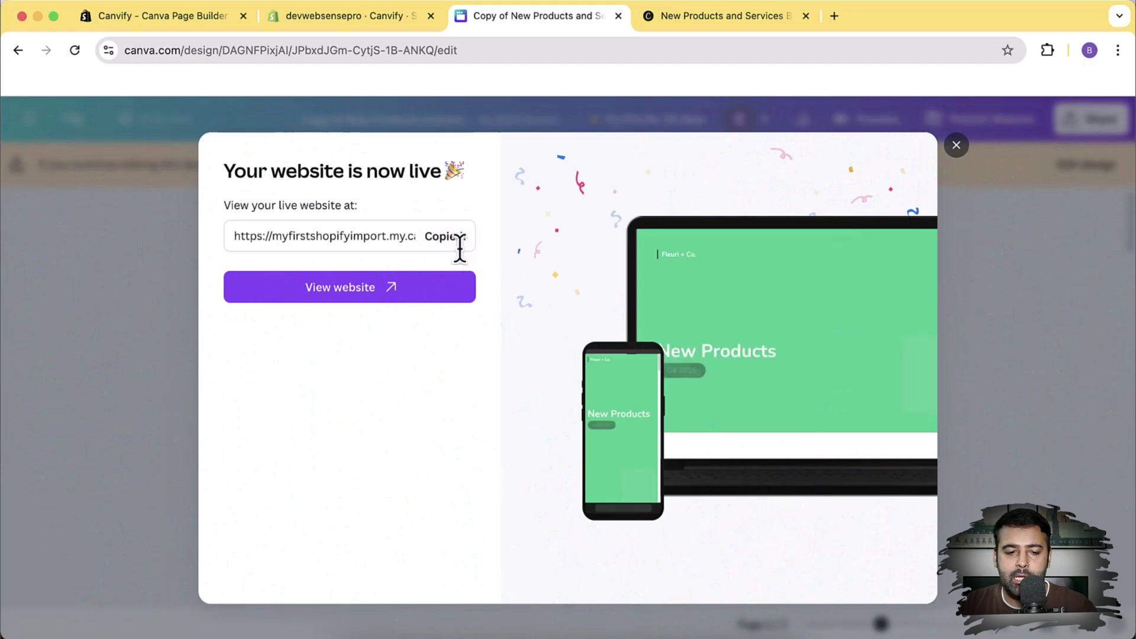
- Open the published Canva website and review its sections from the New Products banner through the Beta Test Reviews
left_click(343, 290)
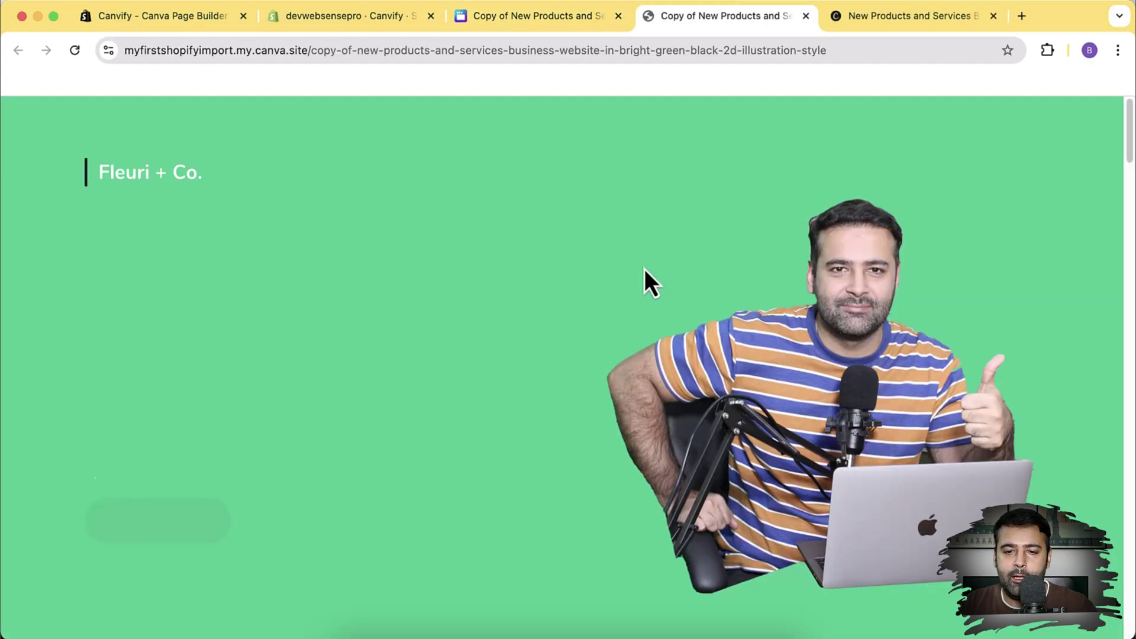
scroll(651, 250, "down", 5)
scroll(651, 250, "down", 12)
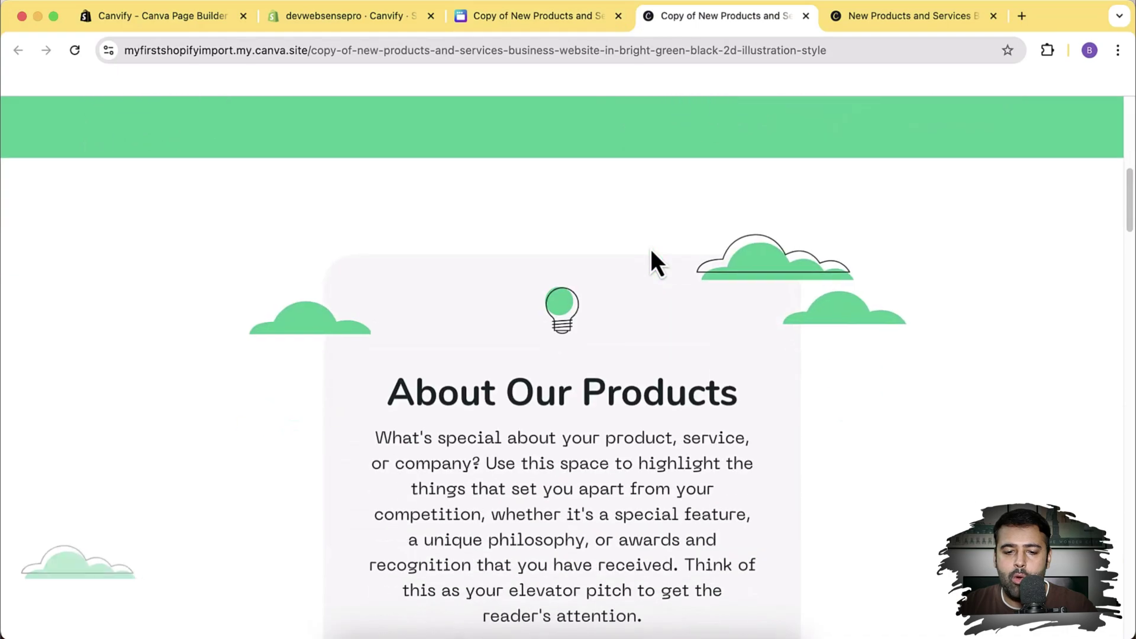
scroll(651, 250, "down", 15)
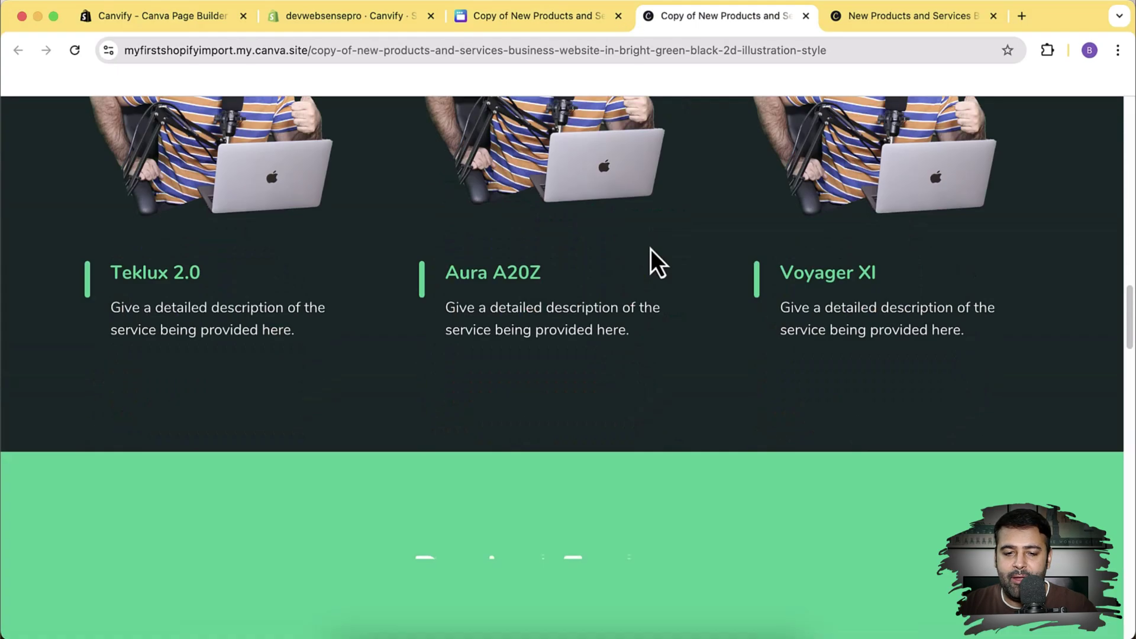
scroll(651, 250, "down", 15)
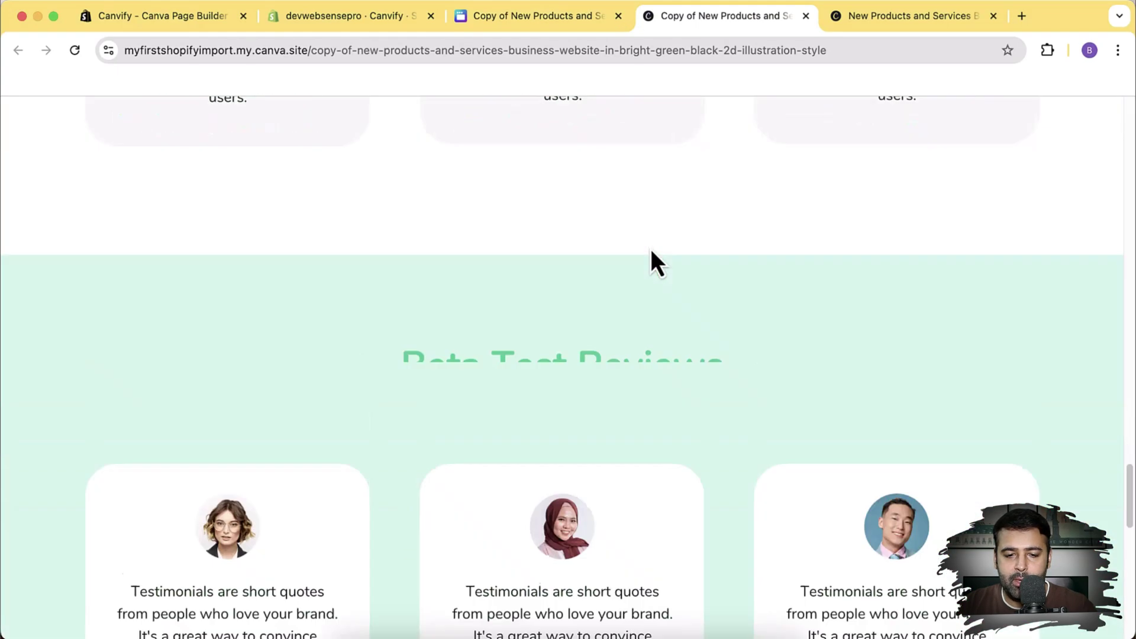
scroll(666, 315, "up", 20)
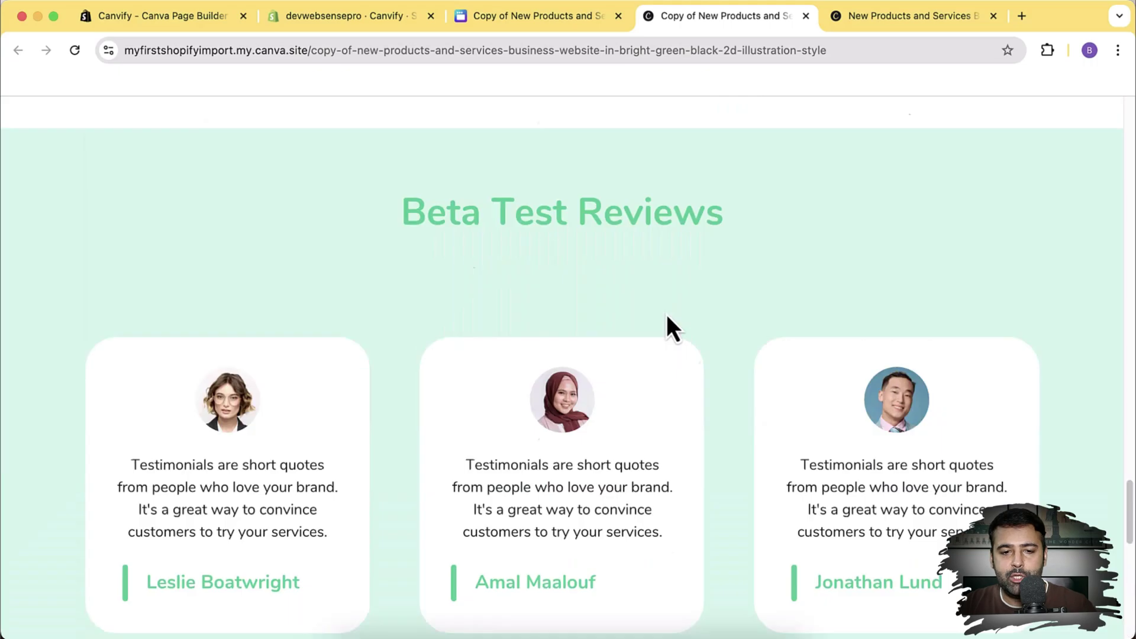
scroll(660, 309, "up", 3)
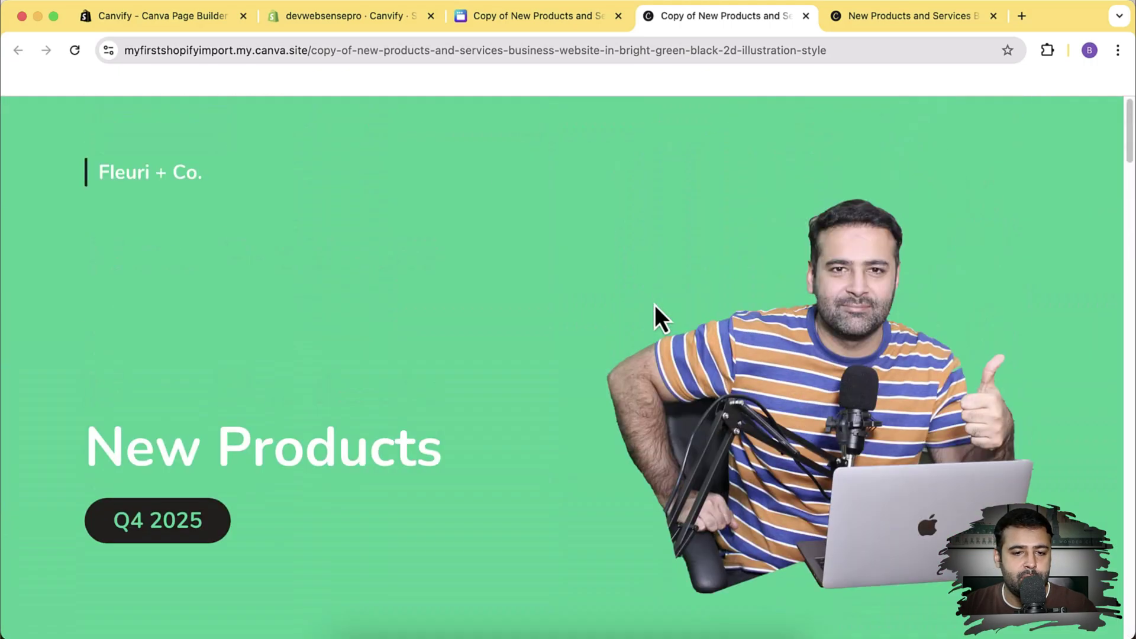
- Switch to Canvify in the Shopify admin, close the template preview, and start importing a new page from the Pages section
left_click(326, 24)
scroll(467, 338, "up", 3)
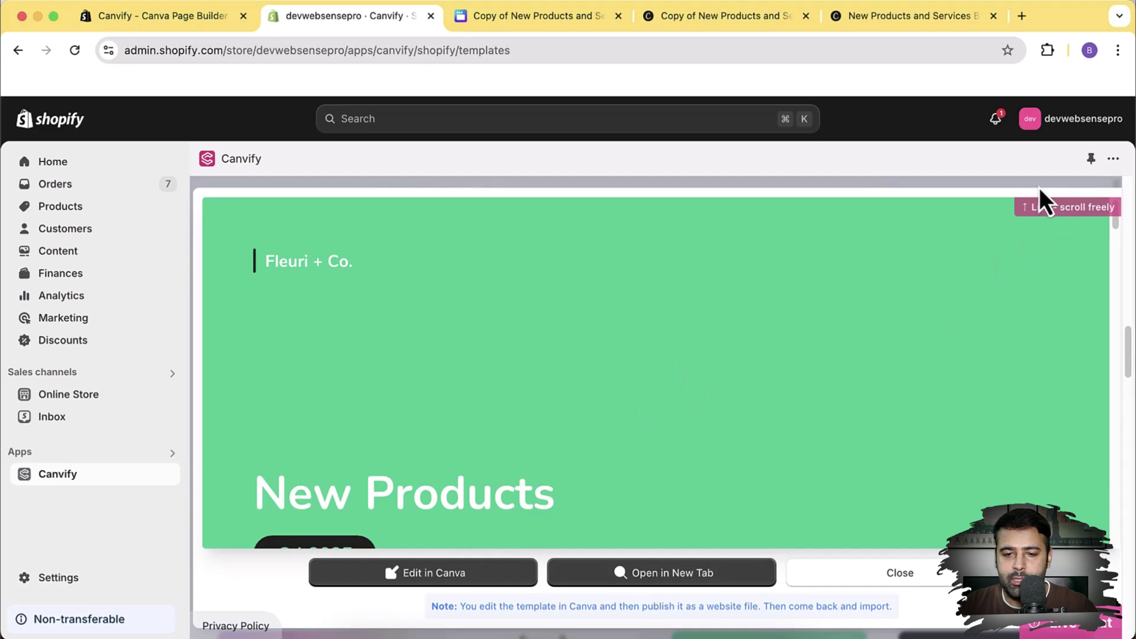
left_click(904, 577)
scroll(804, 445, "down", 8)
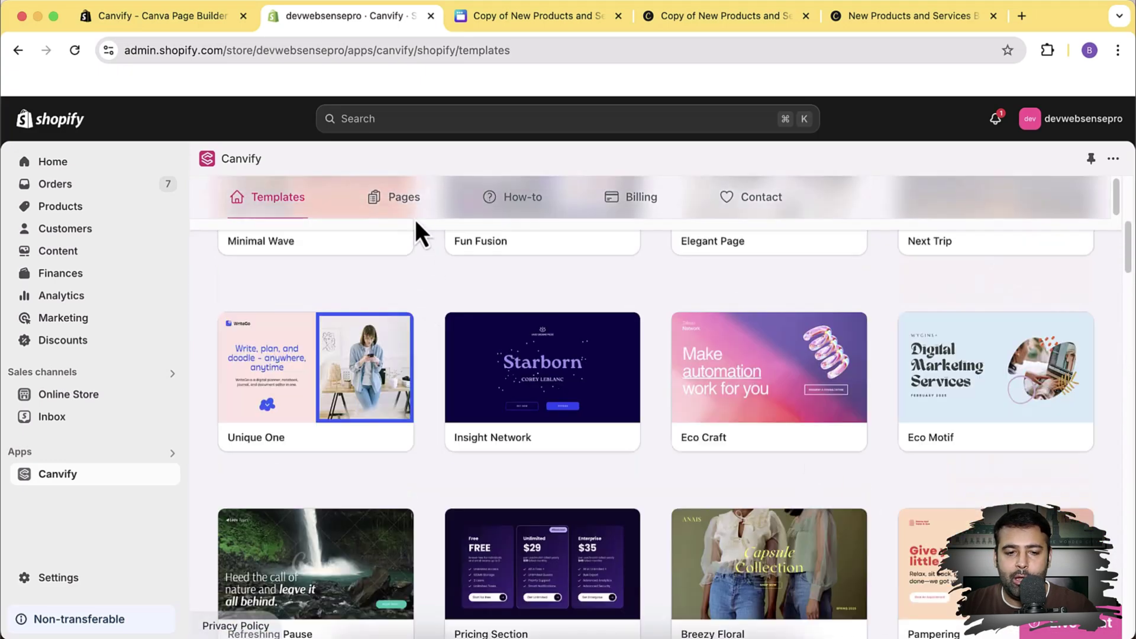
left_click(406, 200)
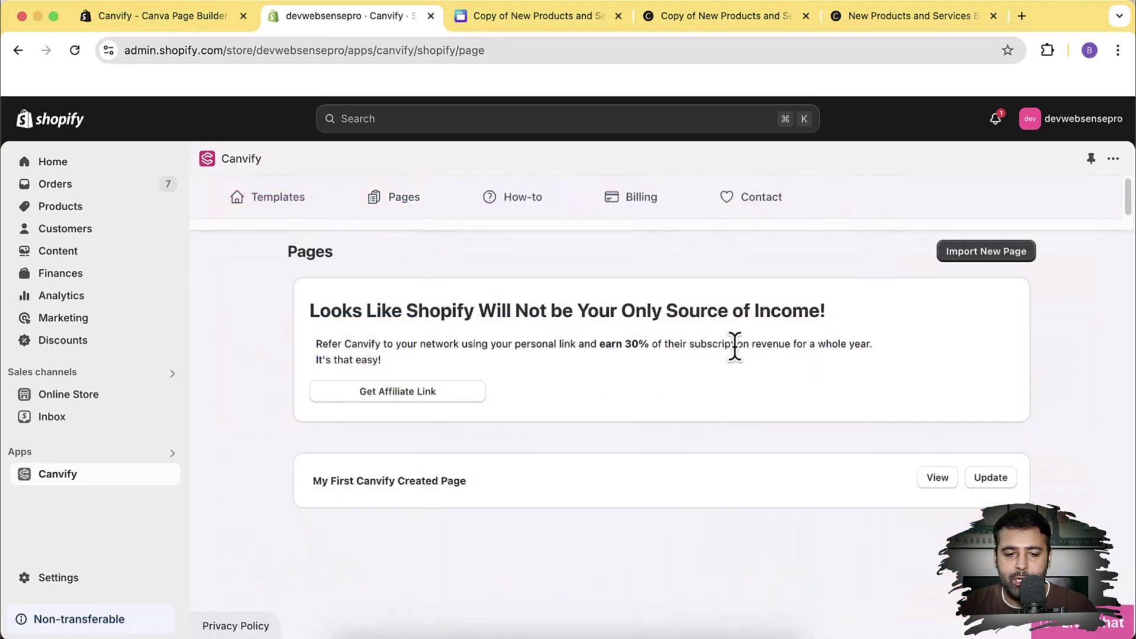
left_click(984, 261)
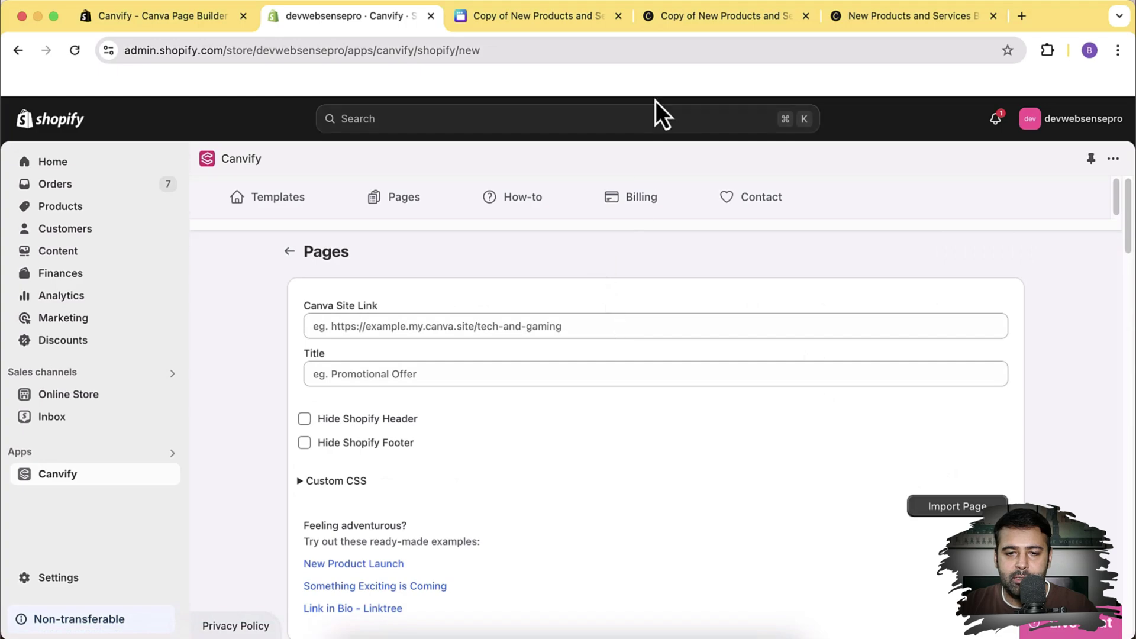
- Copy the live website's URL from Canva into the import form's Canva Site Link and set the title to "My First Canvify Page"
left_click(690, 27)
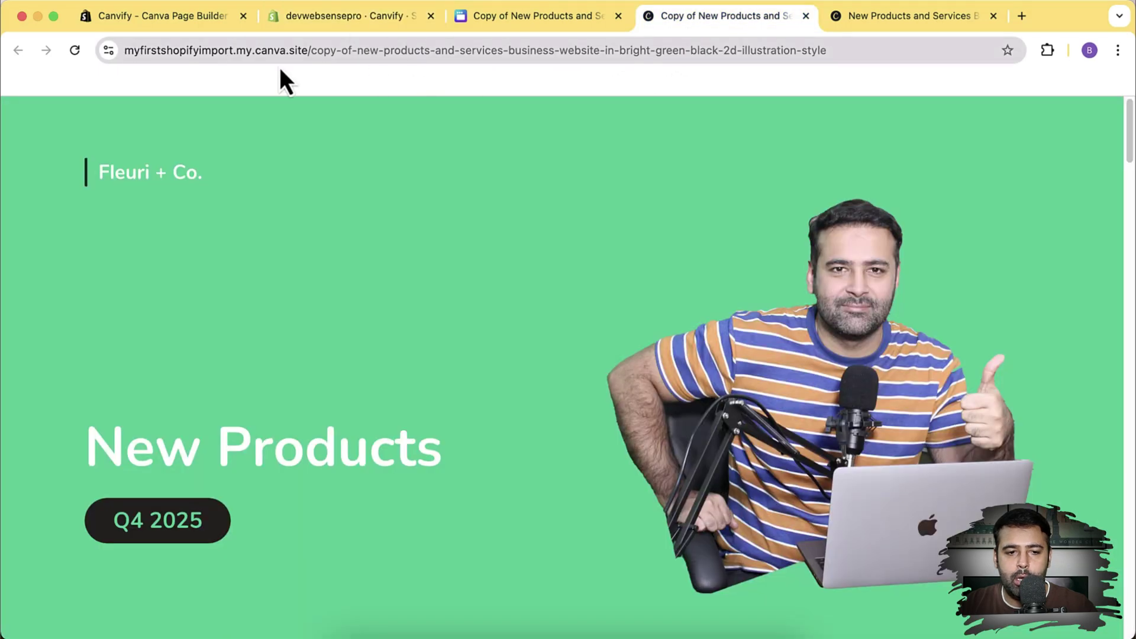
left_click(543, 19)
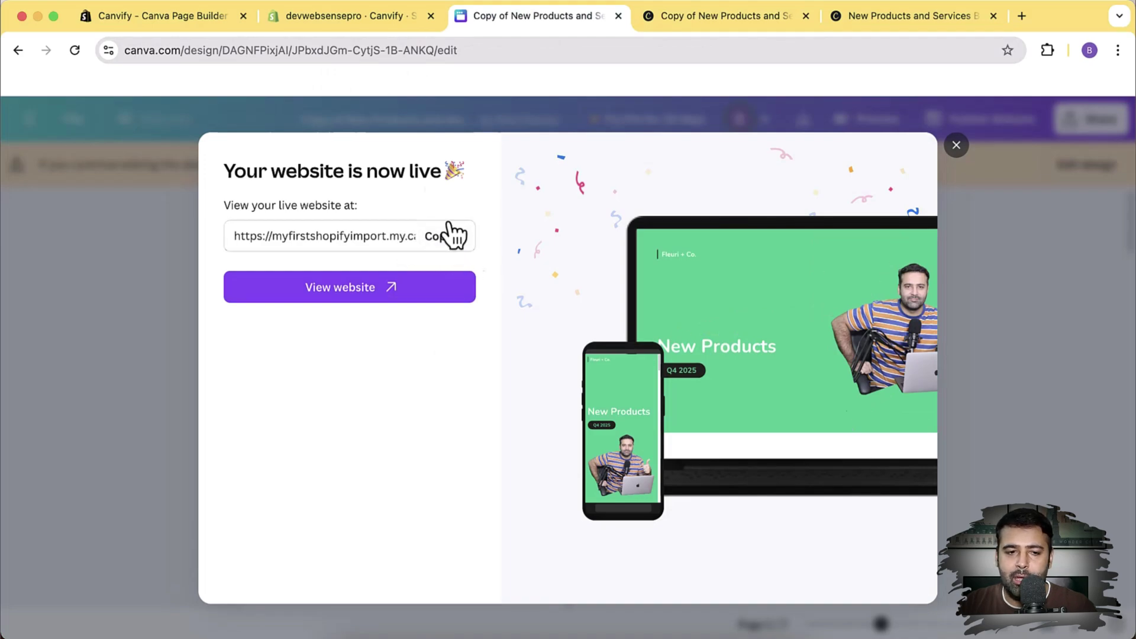
left_click(363, 30)
left_click(533, 327)
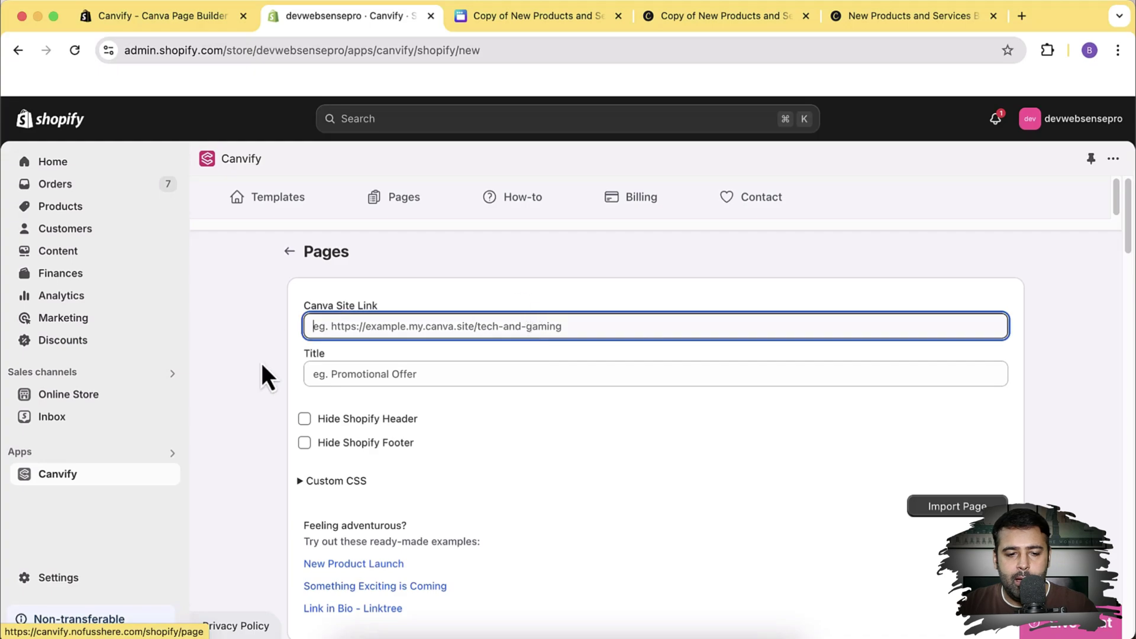
type("https://myfirstshopifyimport.my.canva.site/copy-of-new-products-and-services-business-website-in-bright-green-black-2d-illustration-style")
scroll(651, 310, "down", 1)
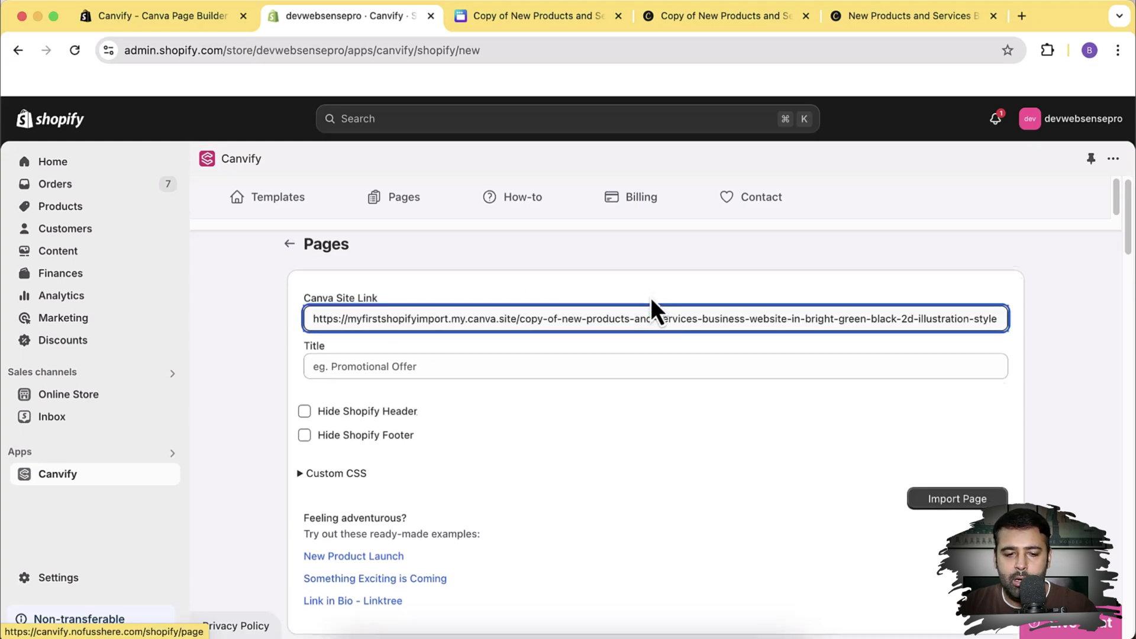
left_click(555, 346)
type("My First Canvify Page")
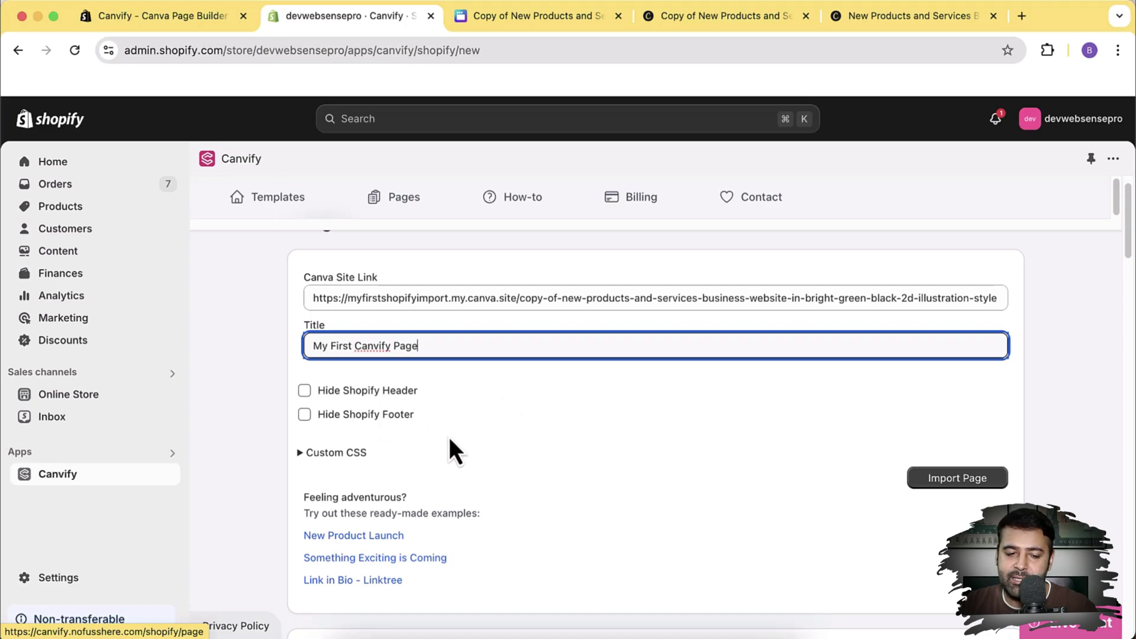
- Expand the import form's Custom CSS section to examine its CSS field, and collapse it again
left_click(338, 458)
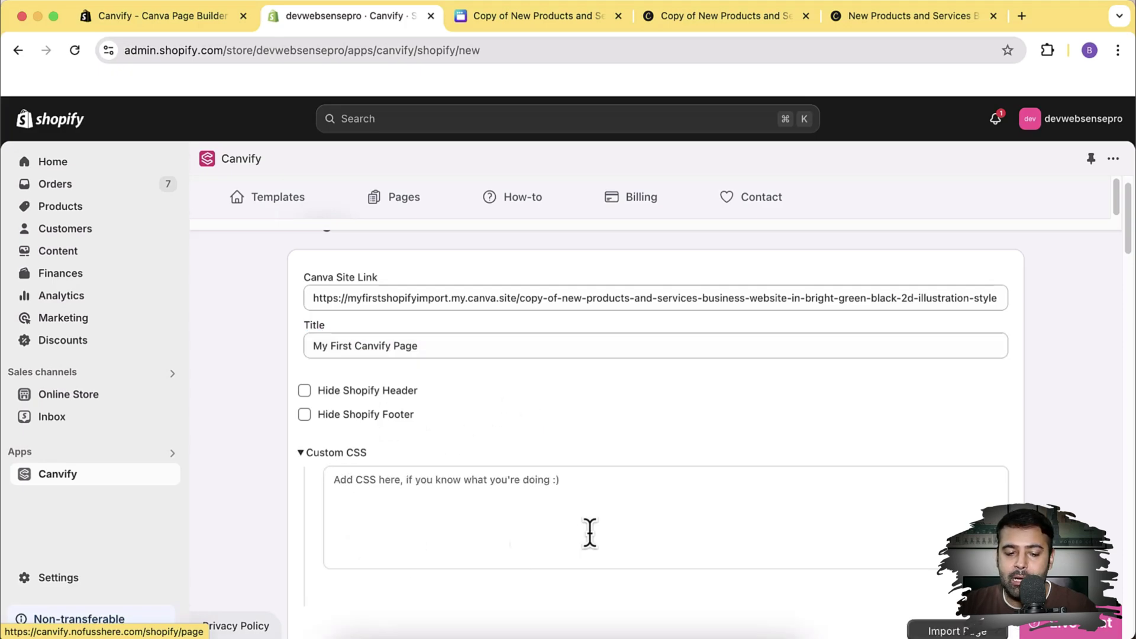
scroll(569, 509, "down", 2)
left_click(532, 430)
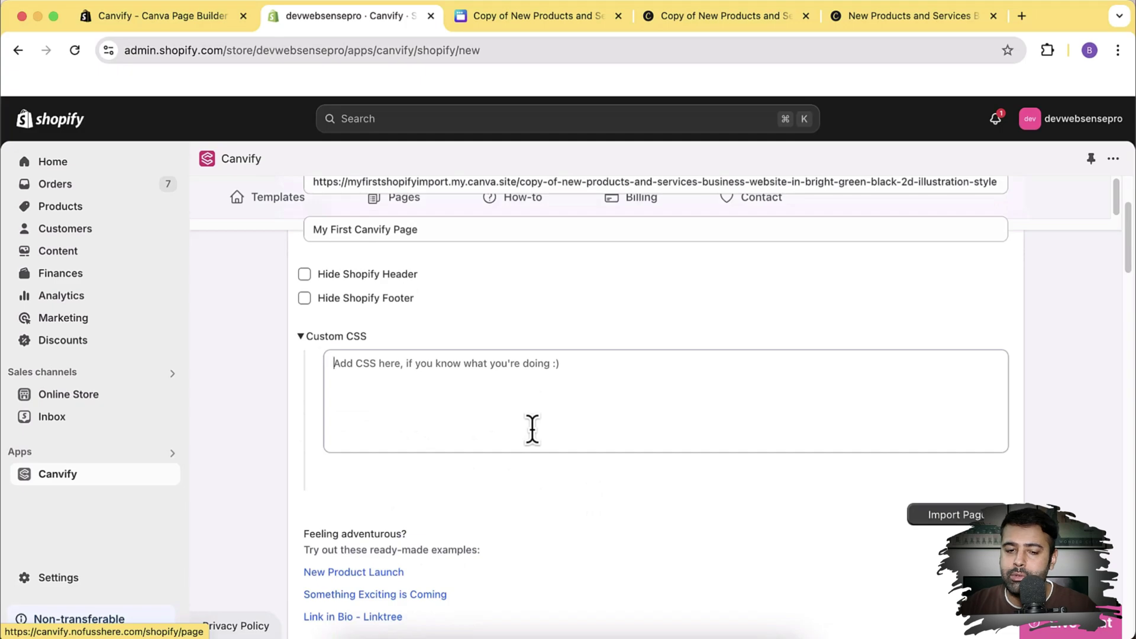
left_click(352, 341)
scroll(676, 398, "up", 3)
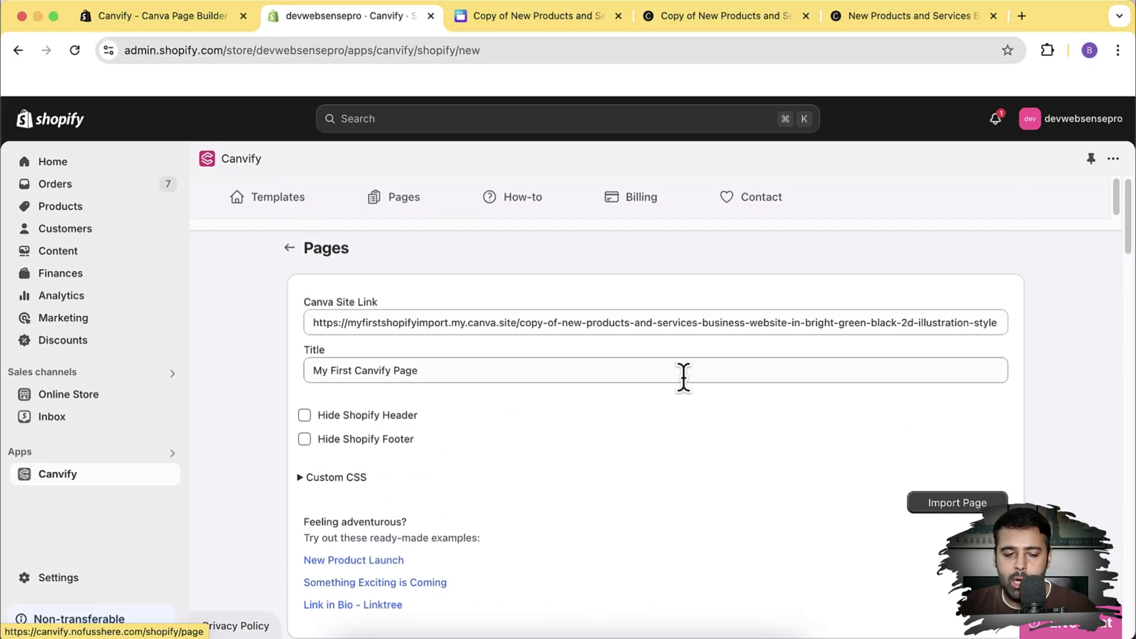
- Import the page into Shopify and view the imported My First Canvify Page on the storefront
scroll(704, 414, "up", 1)
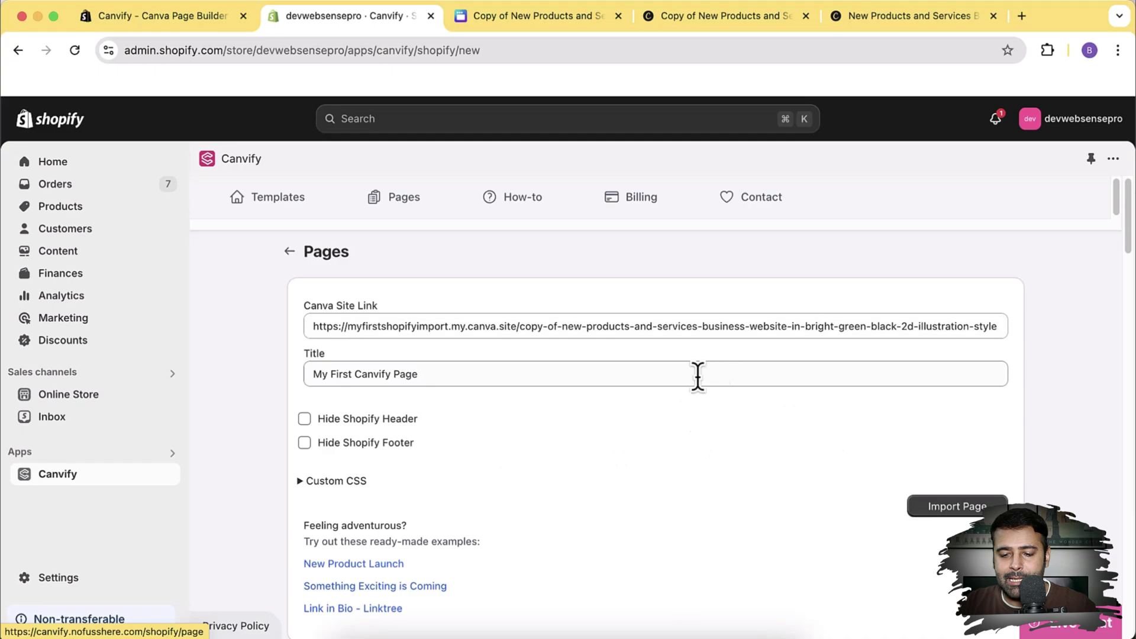
left_click(959, 508)
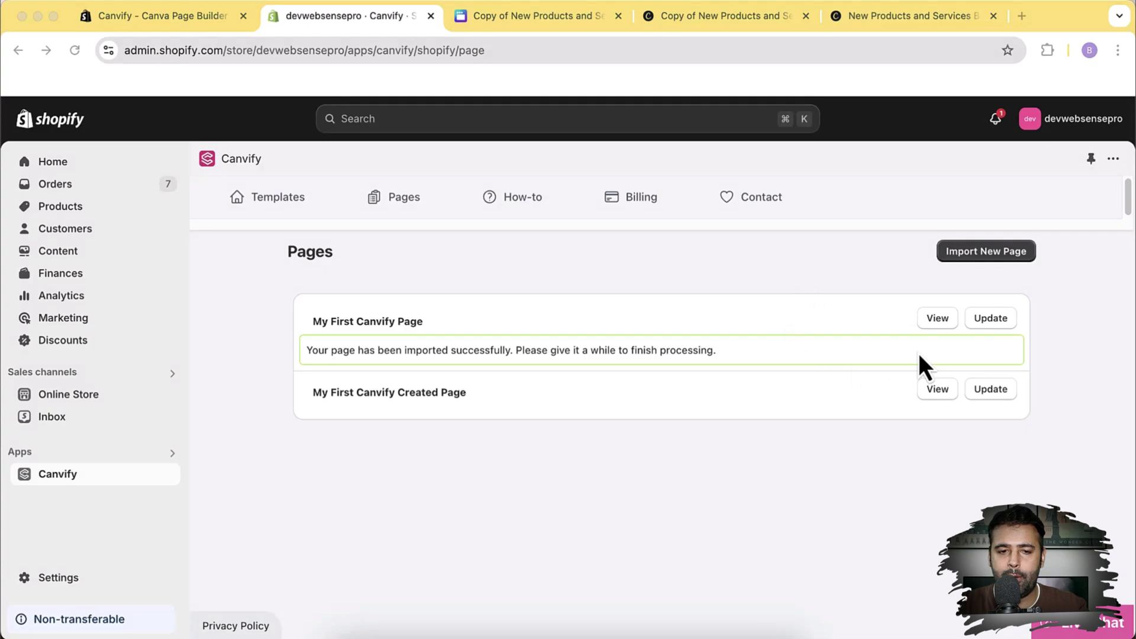
left_click(942, 319)
left_click(938, 318)
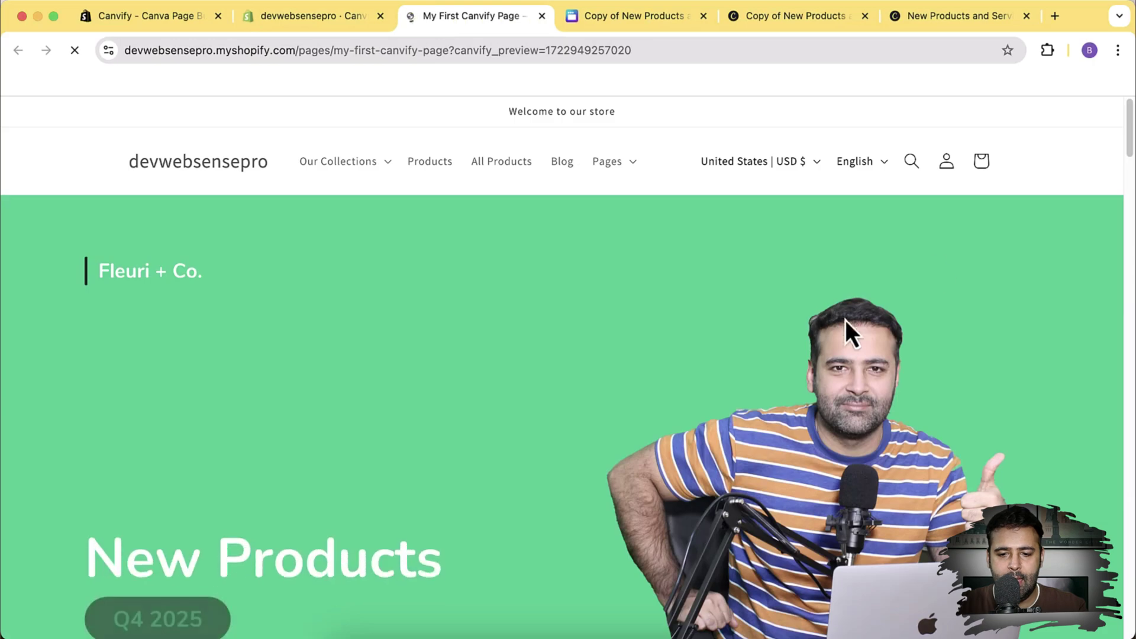
mouse_move(1128, 126)
left_mouse_down()
mouse_move(1113, 458)
mouse_move(1126, 573)
mouse_move(1127, 123)
left_mouse_up()
- Inspect the storefront page in the iPhone 14 Pro Max device view, review its mobile sections, and close the developer tools
right_click(702, 287)
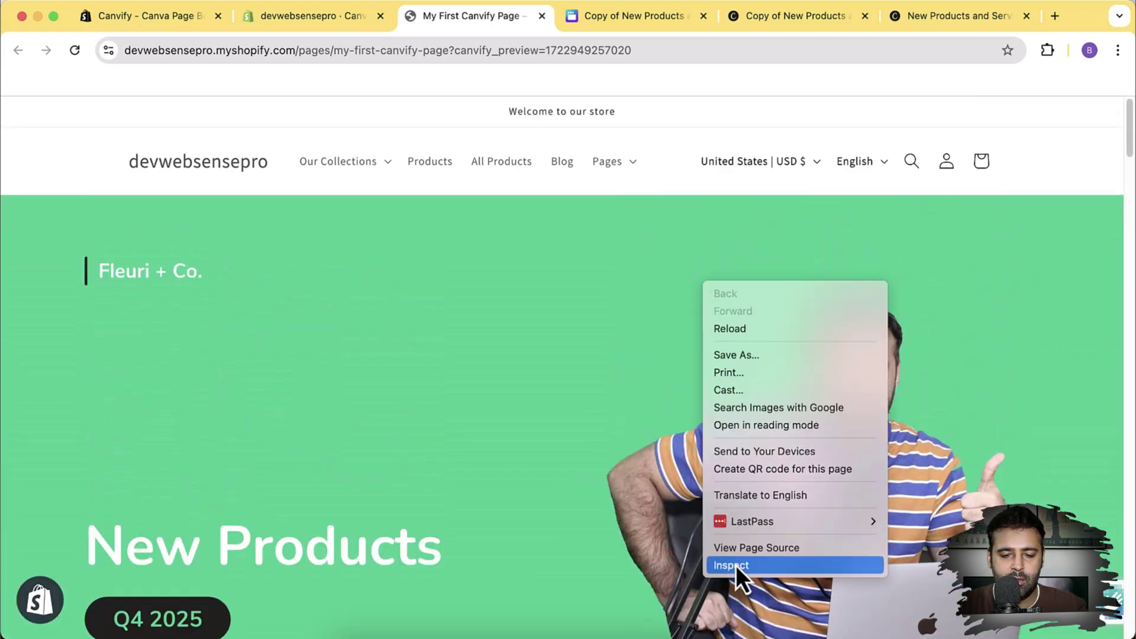
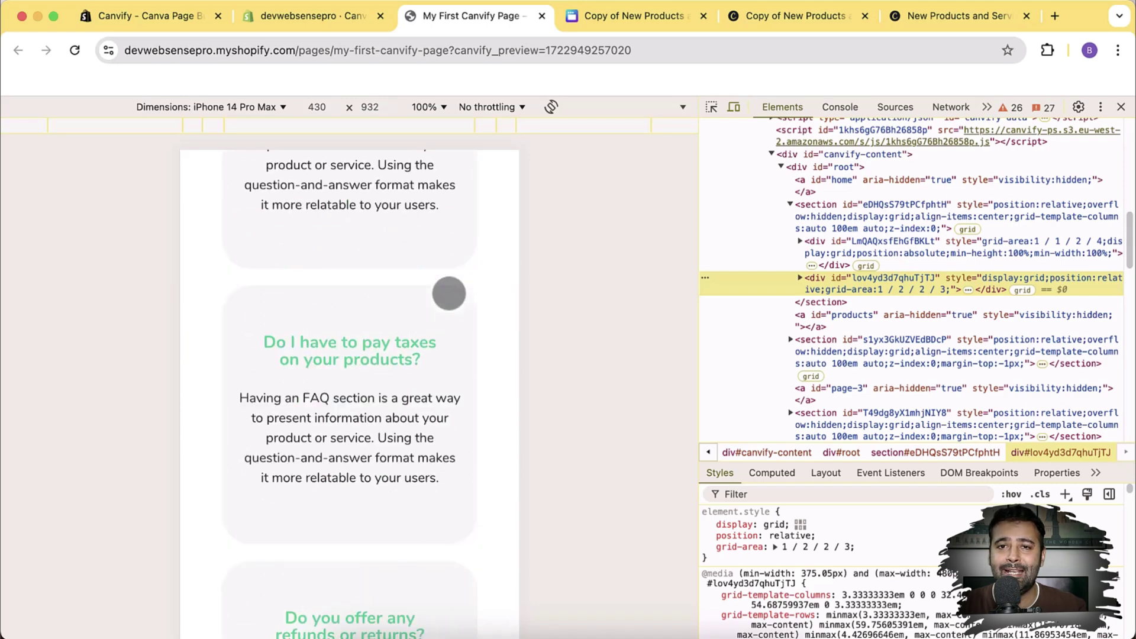
scroll(449, 293, "up", 20)
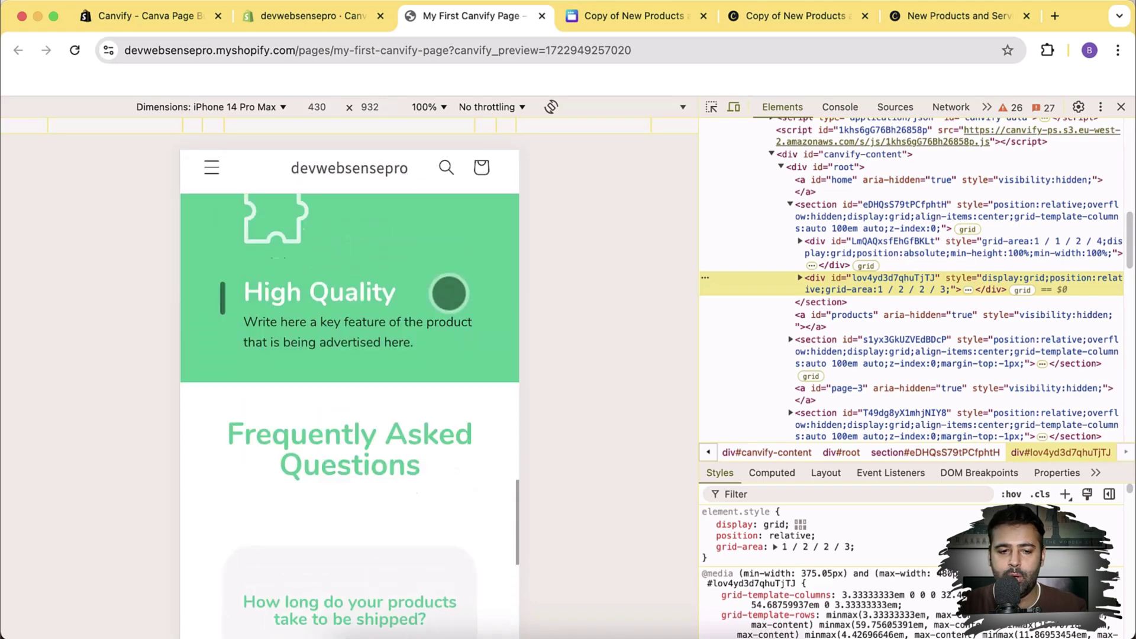
scroll(450, 294, "up", 10)
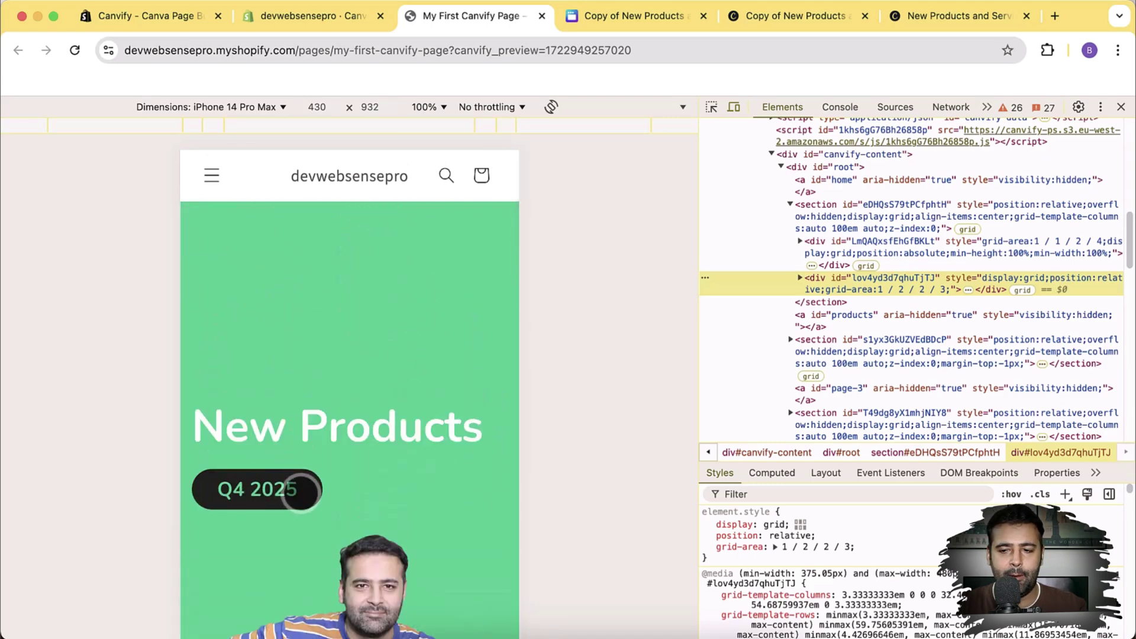
left_click(1121, 107)
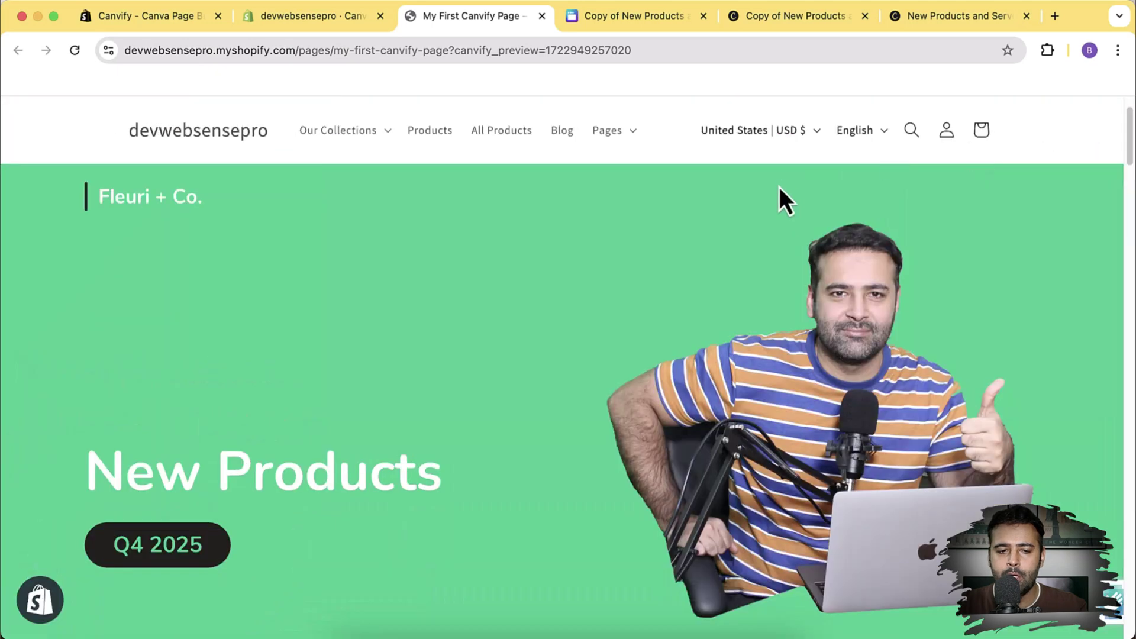
left_click(626, 26)
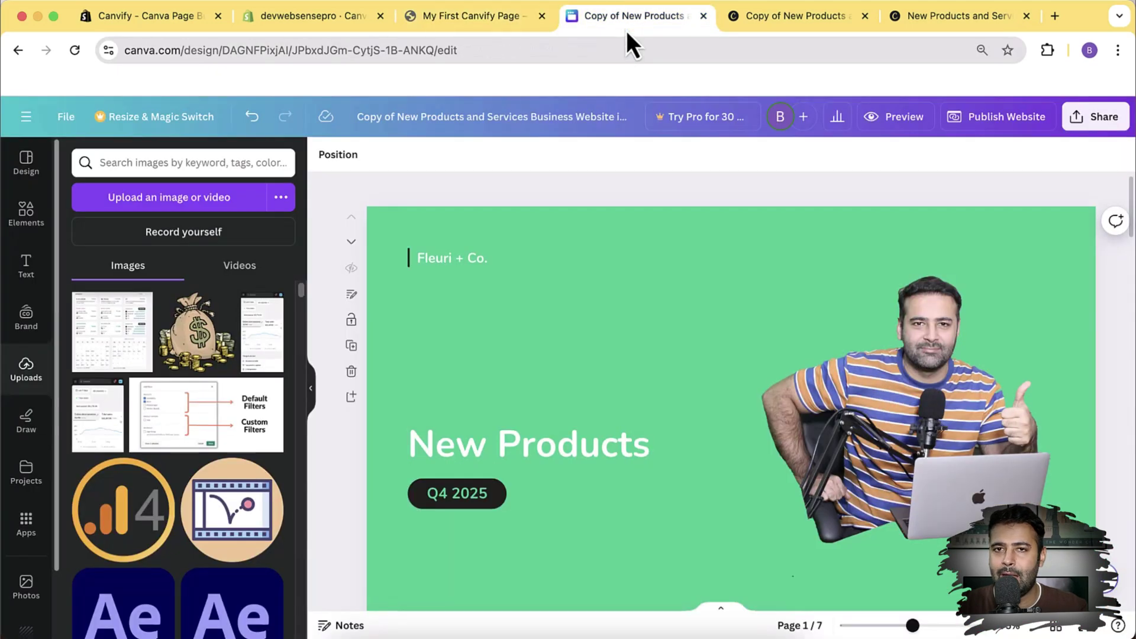
left_click(478, 498)
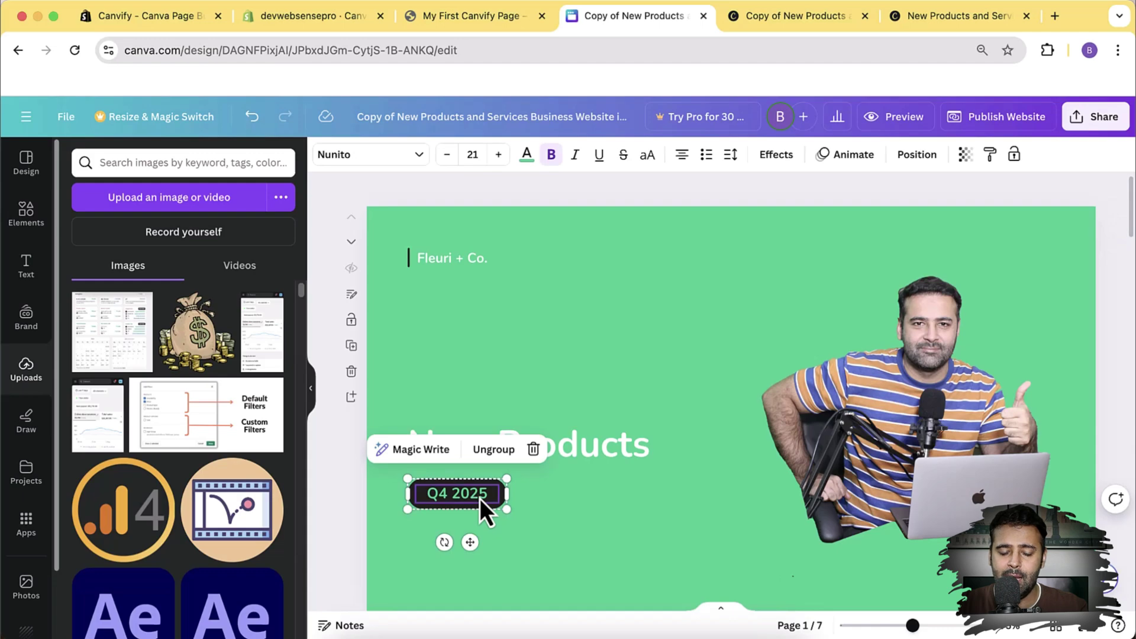
right_click(480, 498)
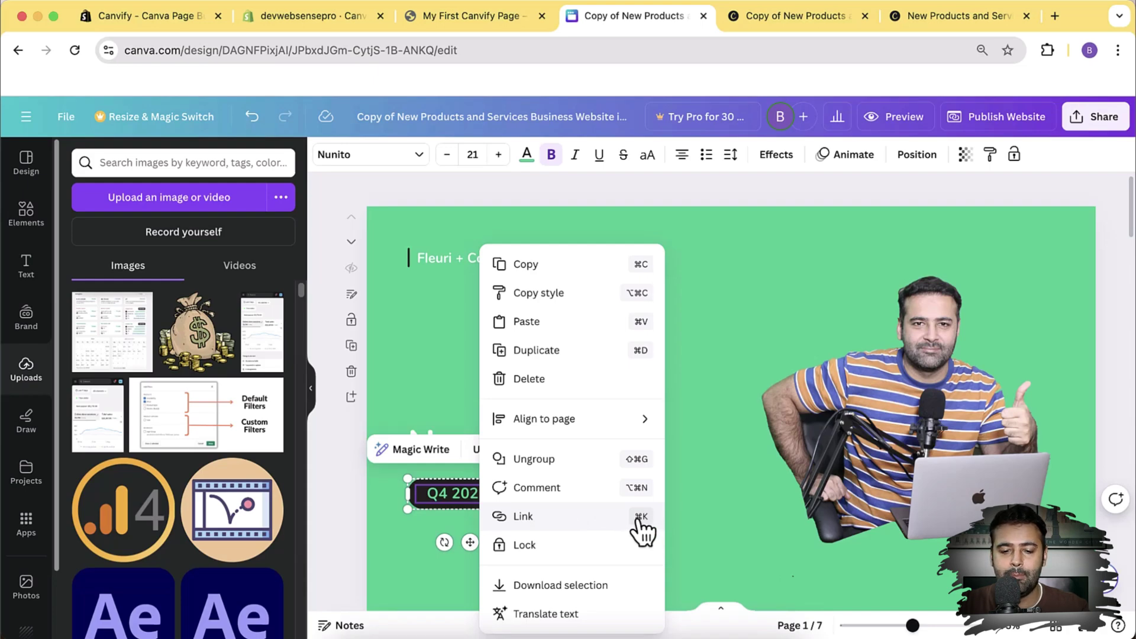
left_click(584, 525)
type("h")
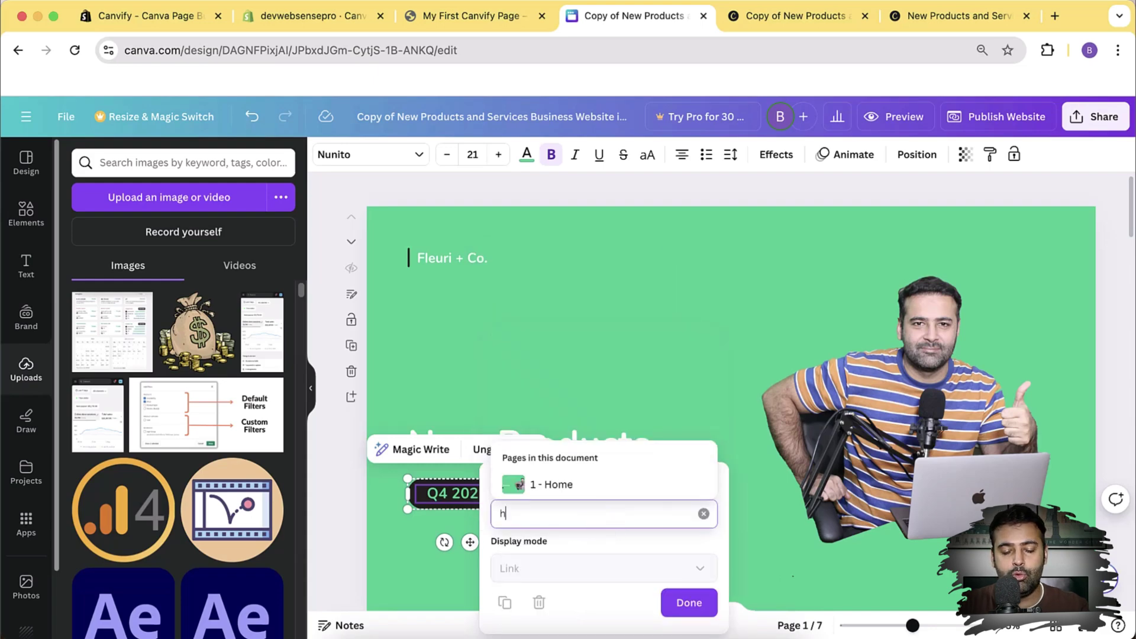
type("ttp:")
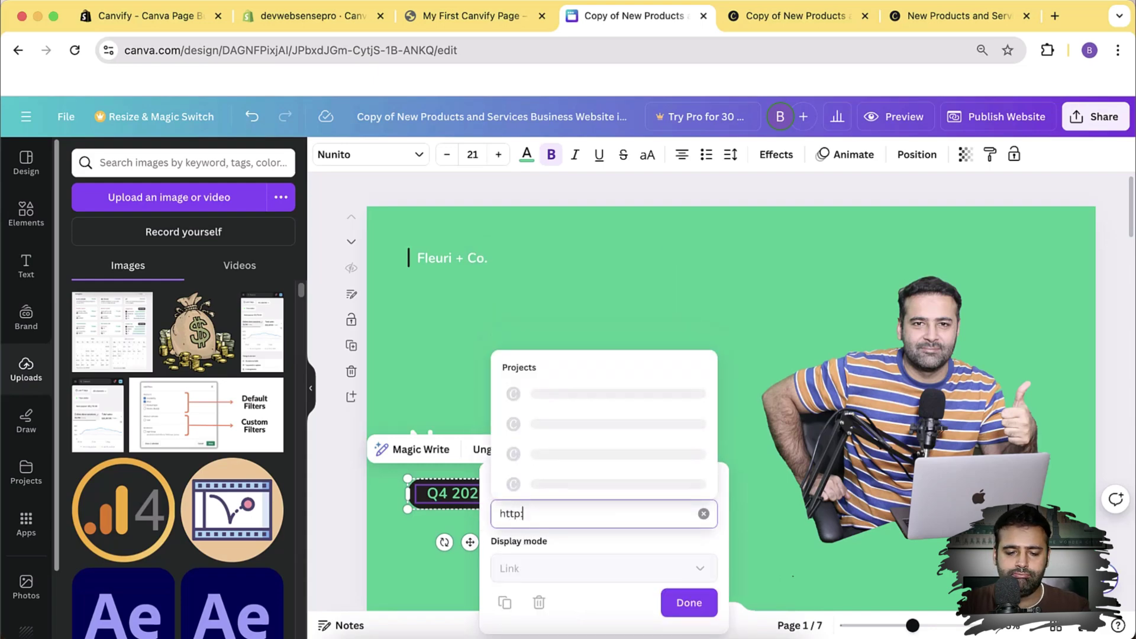
key("BackSpace")
type("s://google.com")
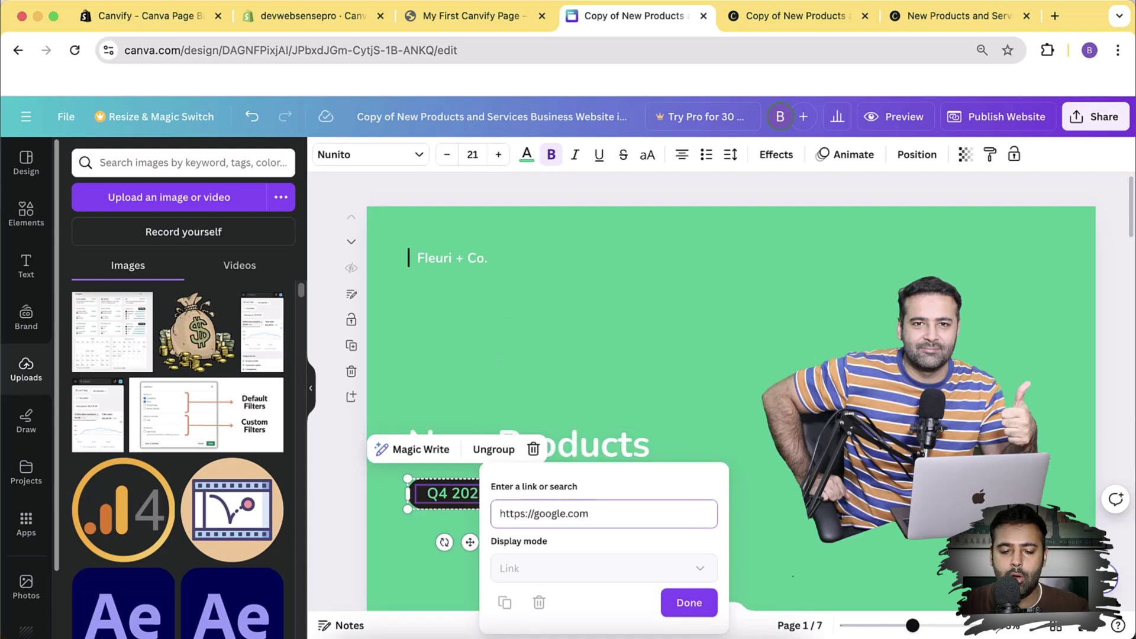
left_click(687, 602)
right_click(695, 619)
left_click(533, 516)
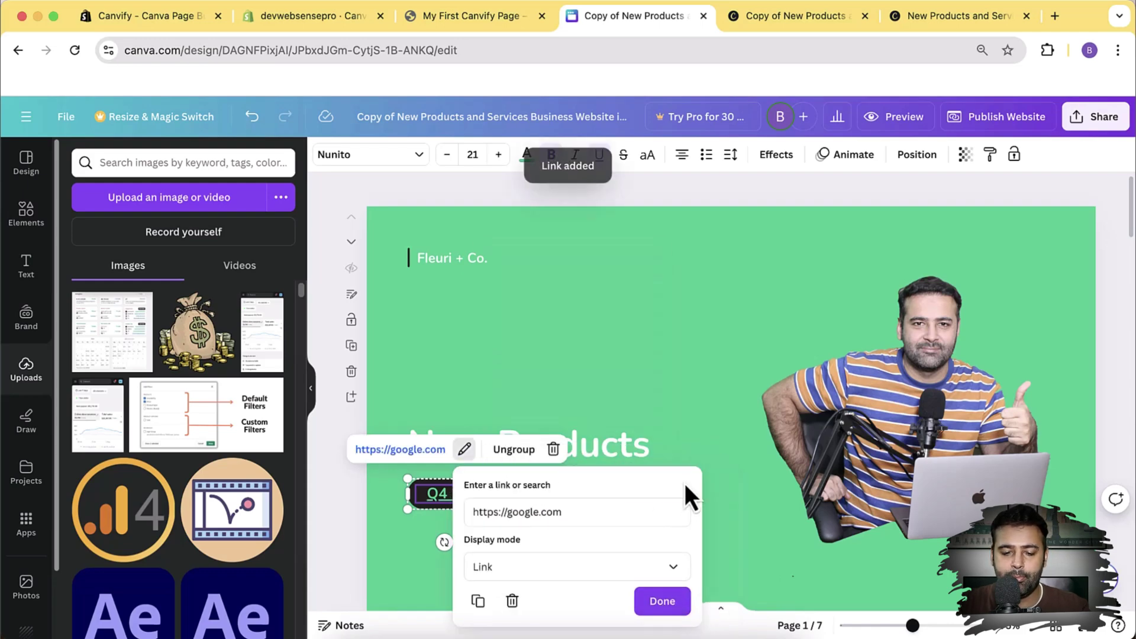
left_click(669, 612)
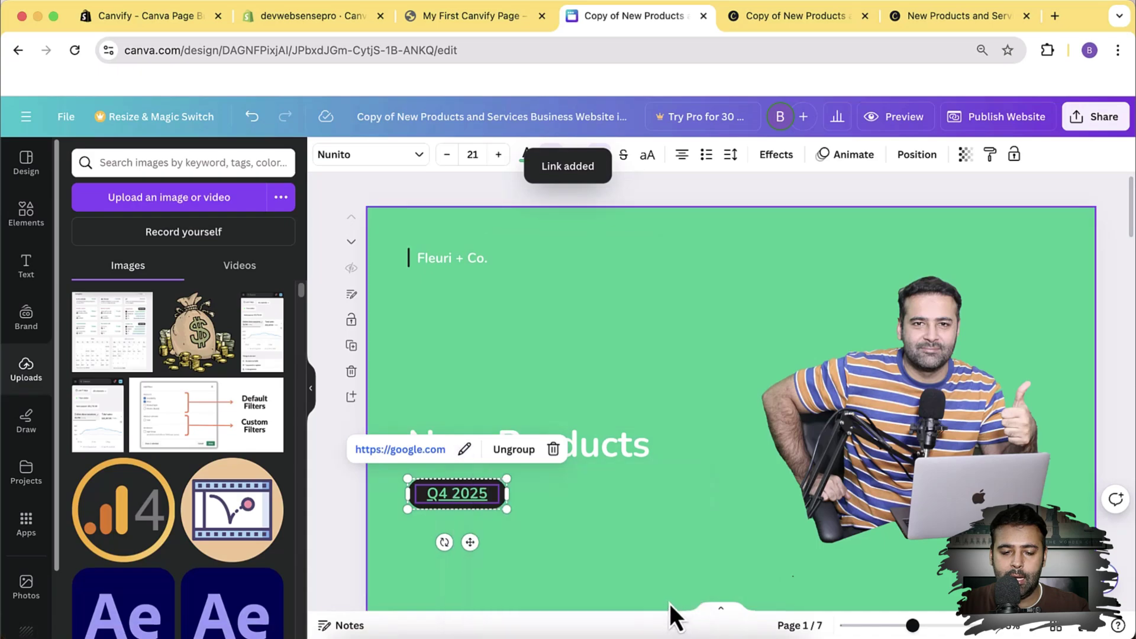
left_click_drag(1130, 215, 1130, 574)
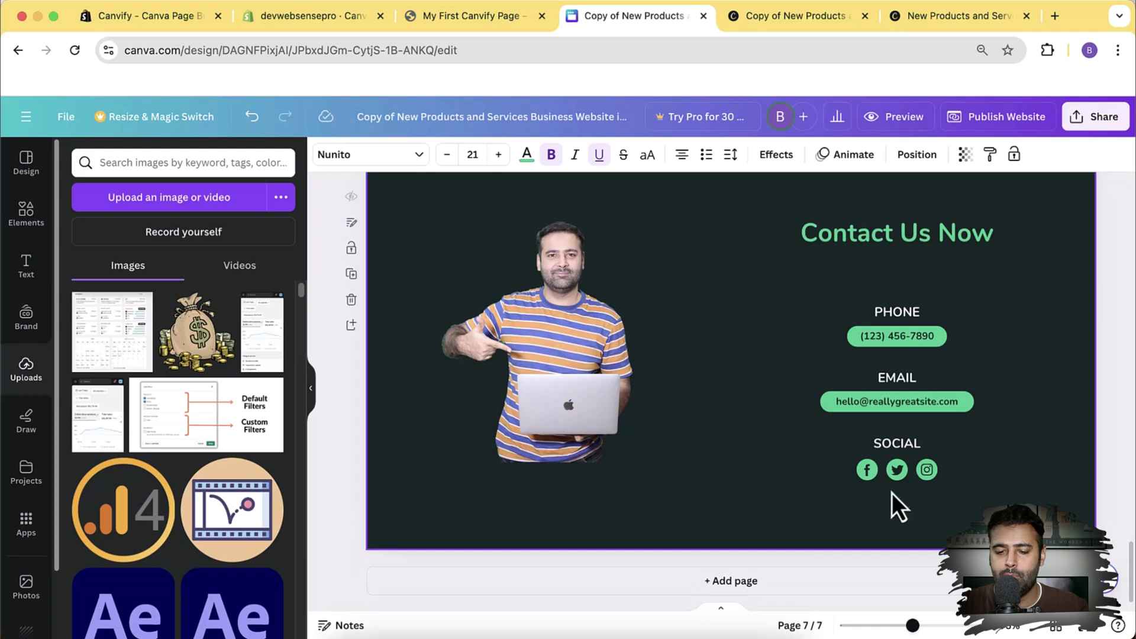
right_click(874, 477)
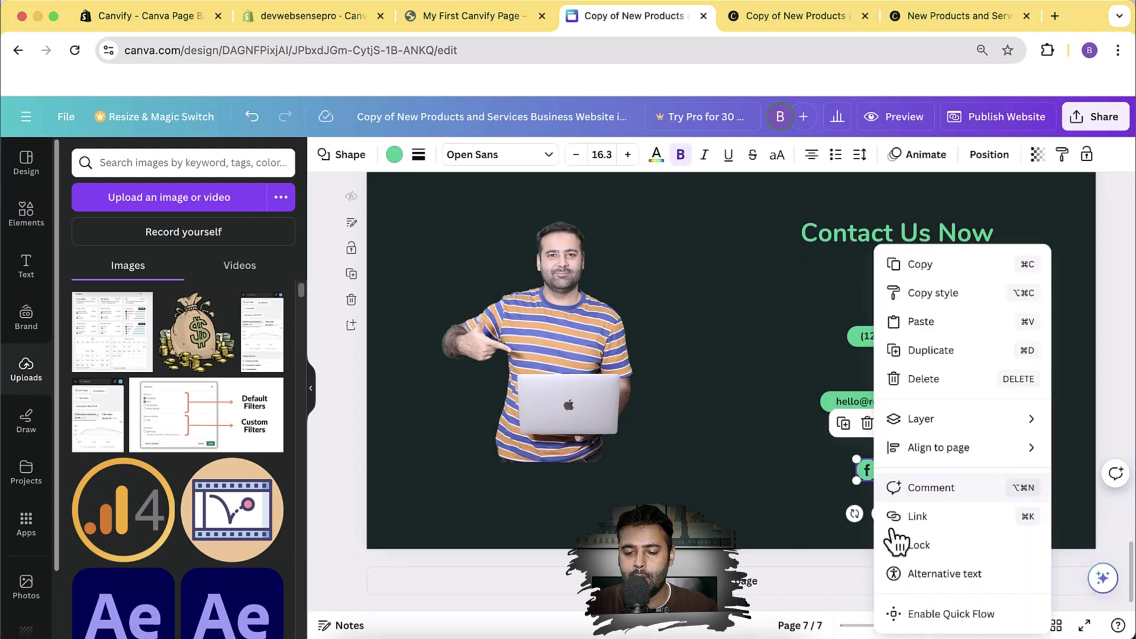
left_click(927, 516)
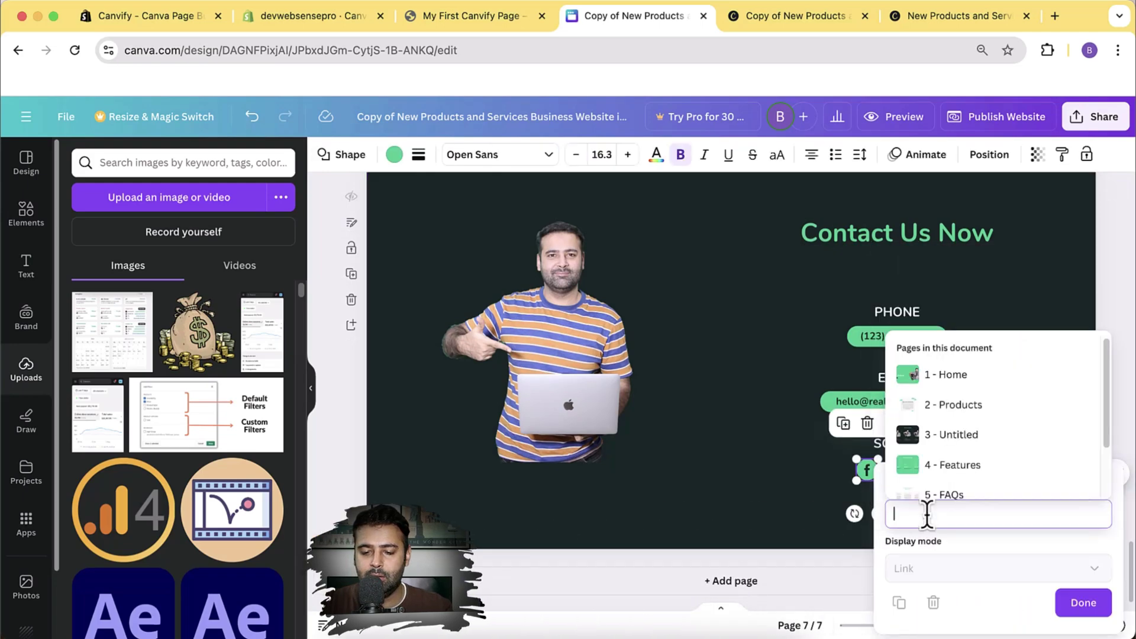
type("https")
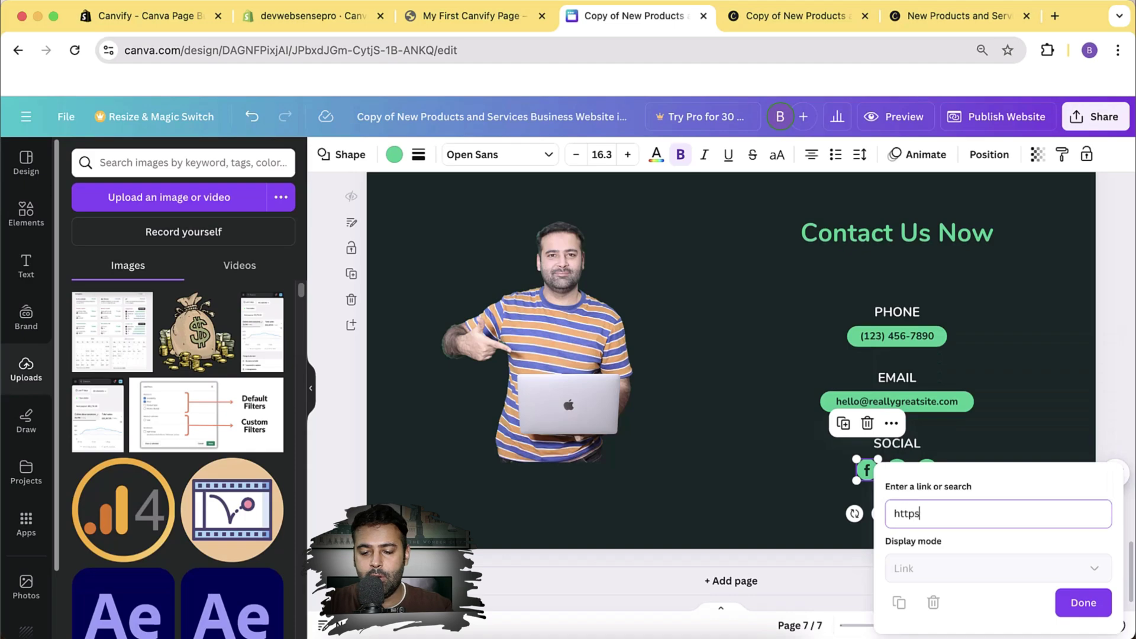
type("://facebook.com")
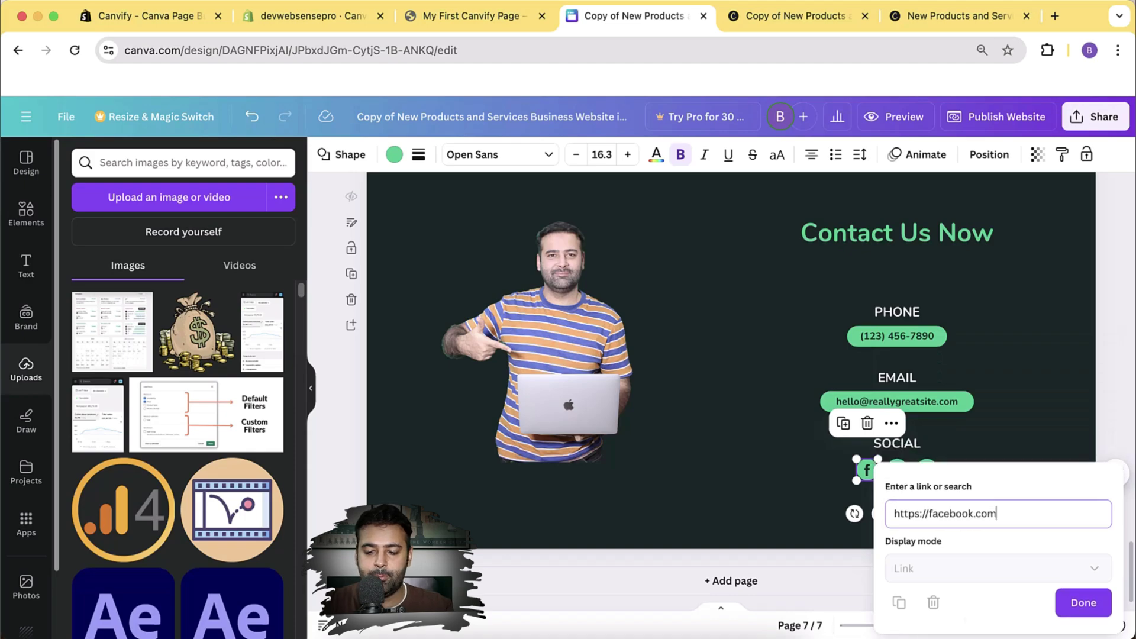
left_click(1073, 604)
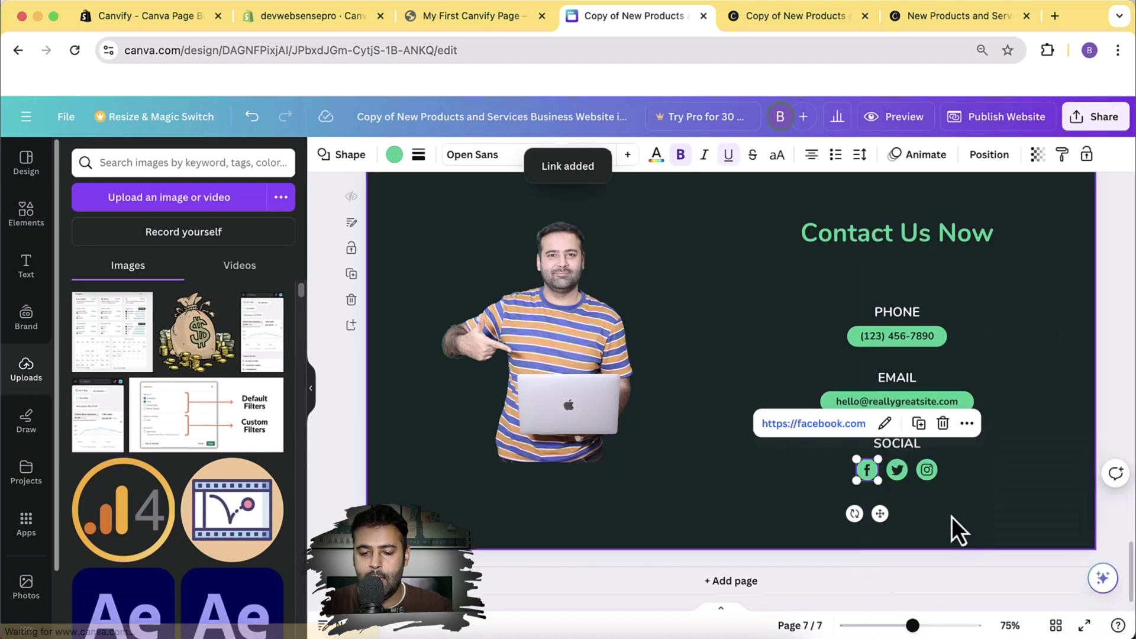
left_click(904, 477)
right_click(904, 477)
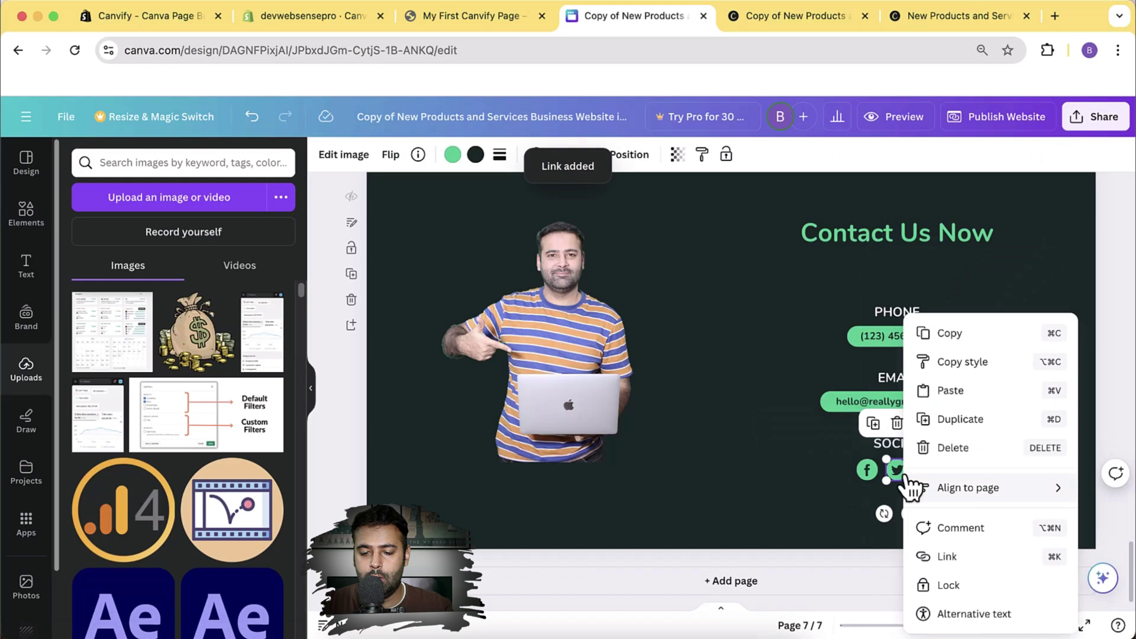
left_click(942, 554)
type("htp")
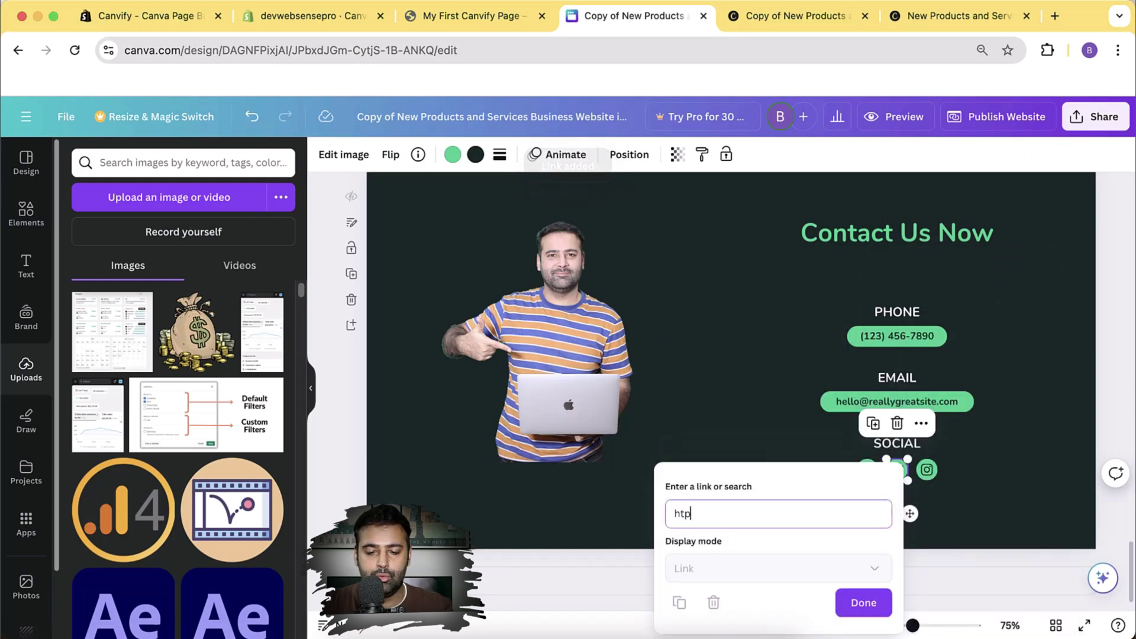
key("BackSpace")
type("tps://twitter.com")
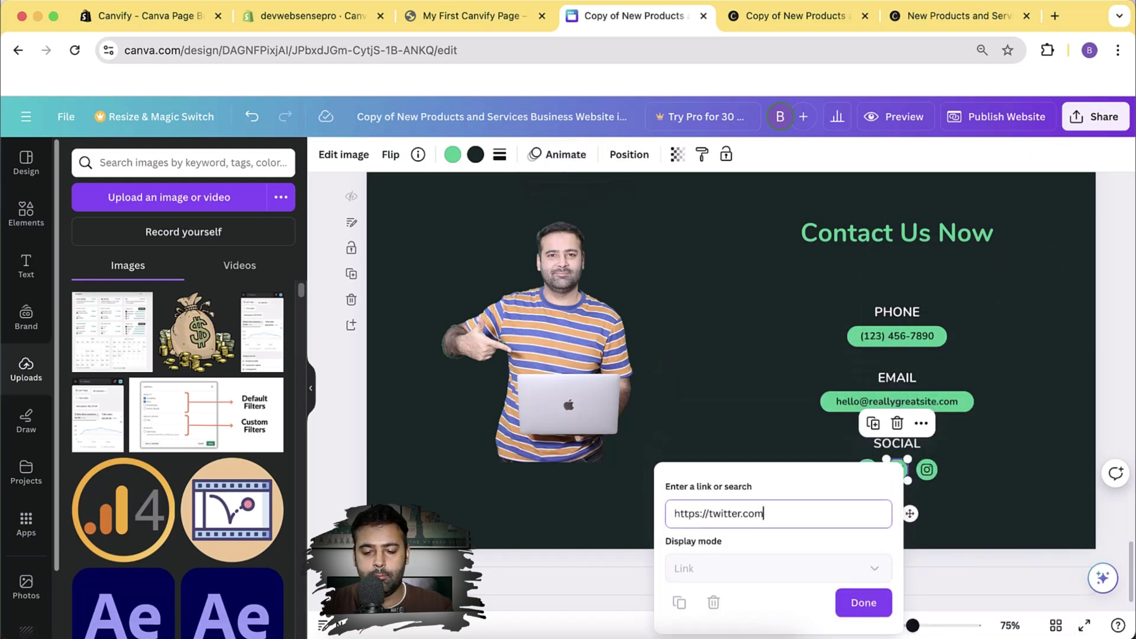
key("Return")
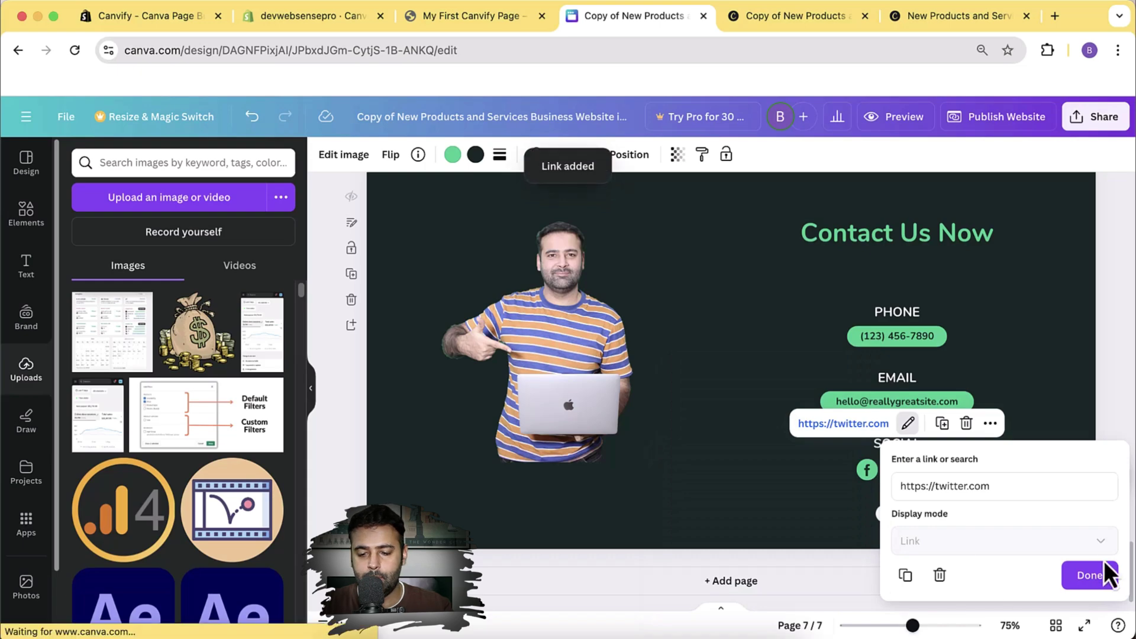
left_click(1101, 568)
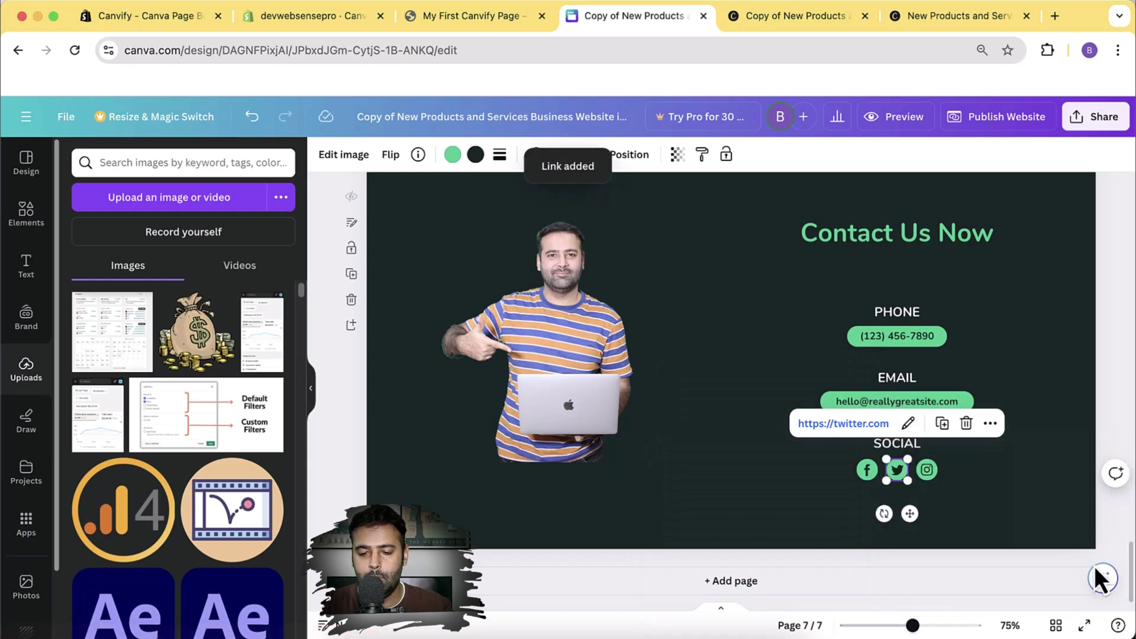
left_click(934, 475)
right_click(934, 475)
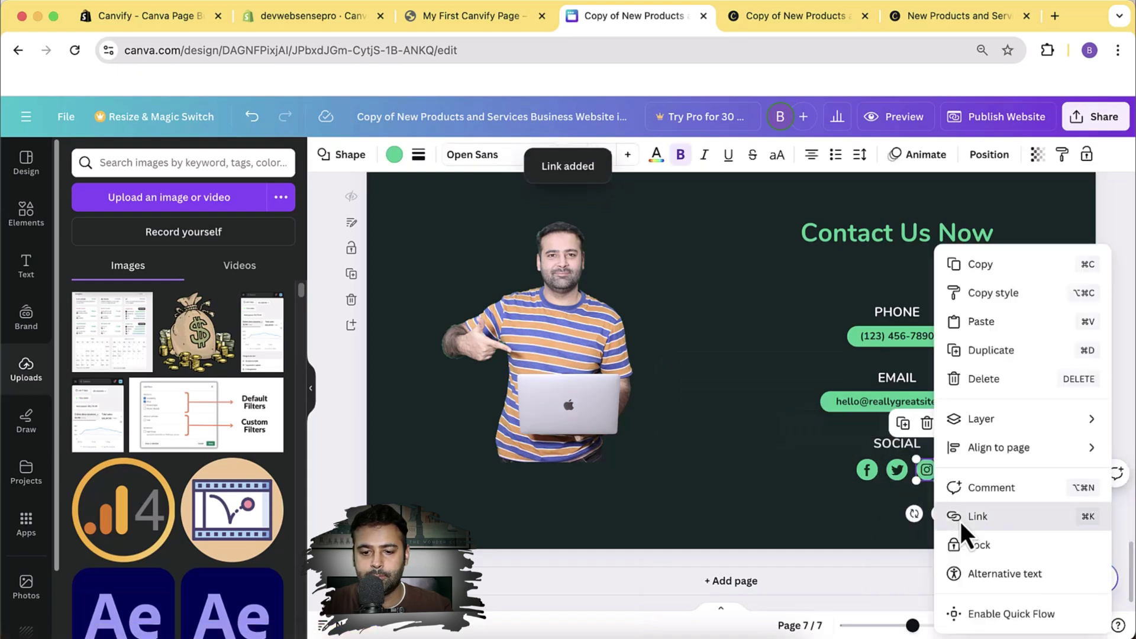
left_click(961, 518)
type("https:")
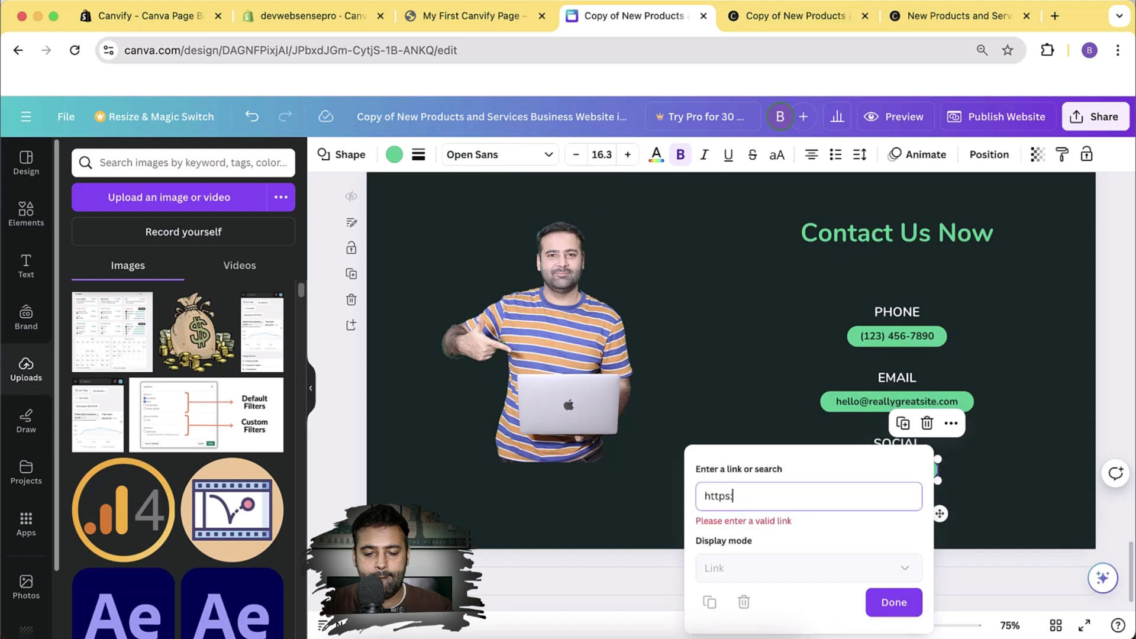
type("//instagram.com")
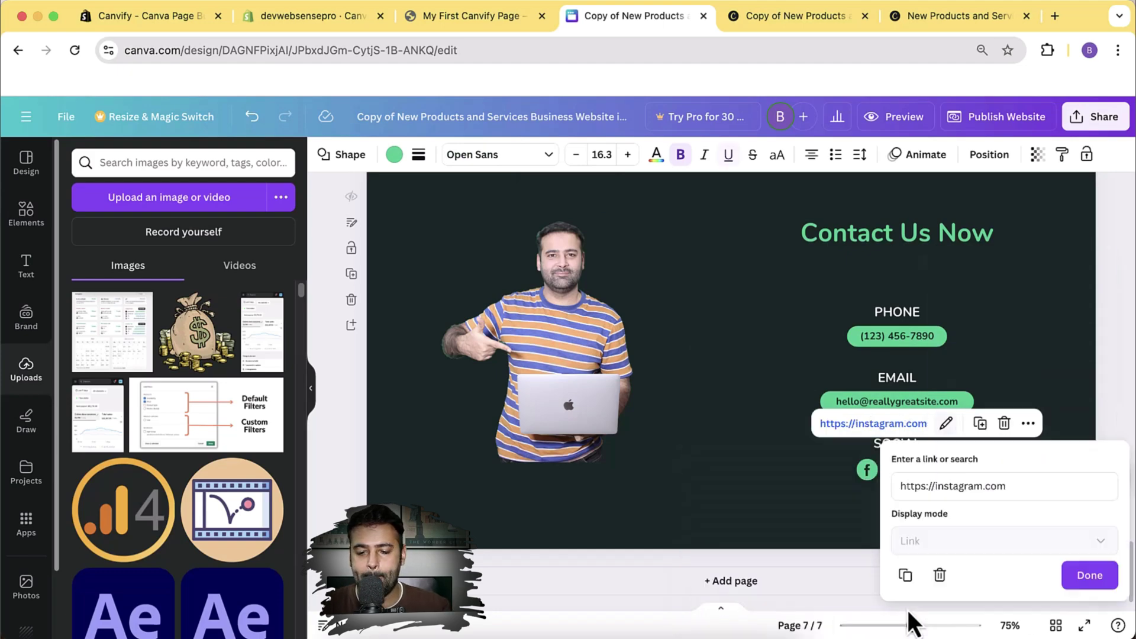
left_click(1077, 577)
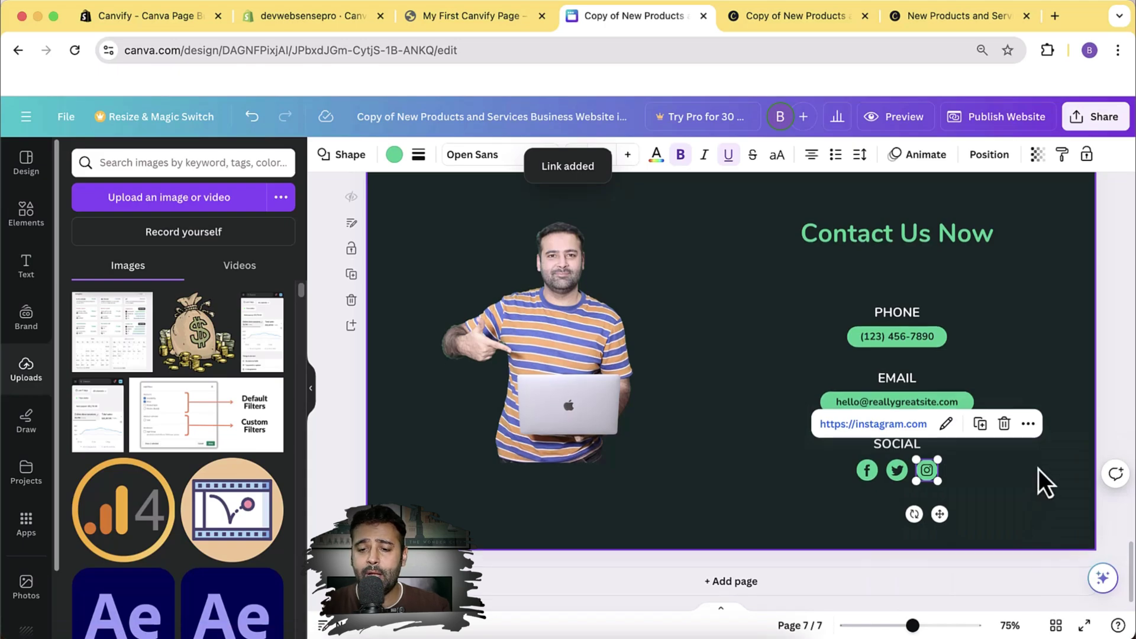
- Republish the Canva website with the newly added links
scroll(1039, 470, "up", 20)
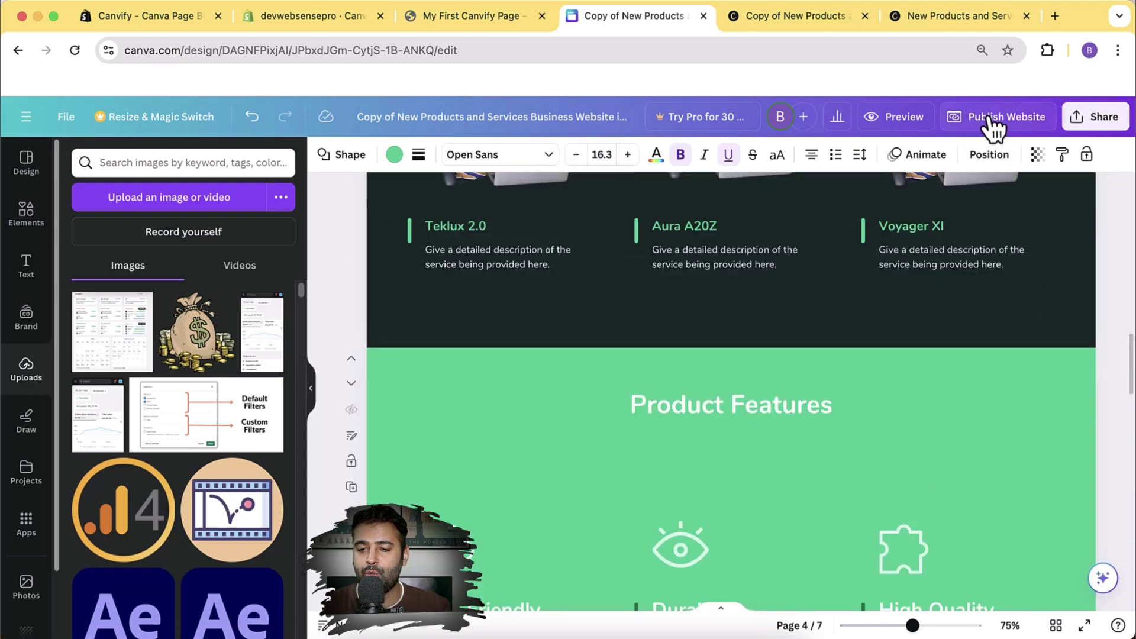
left_click(990, 121)
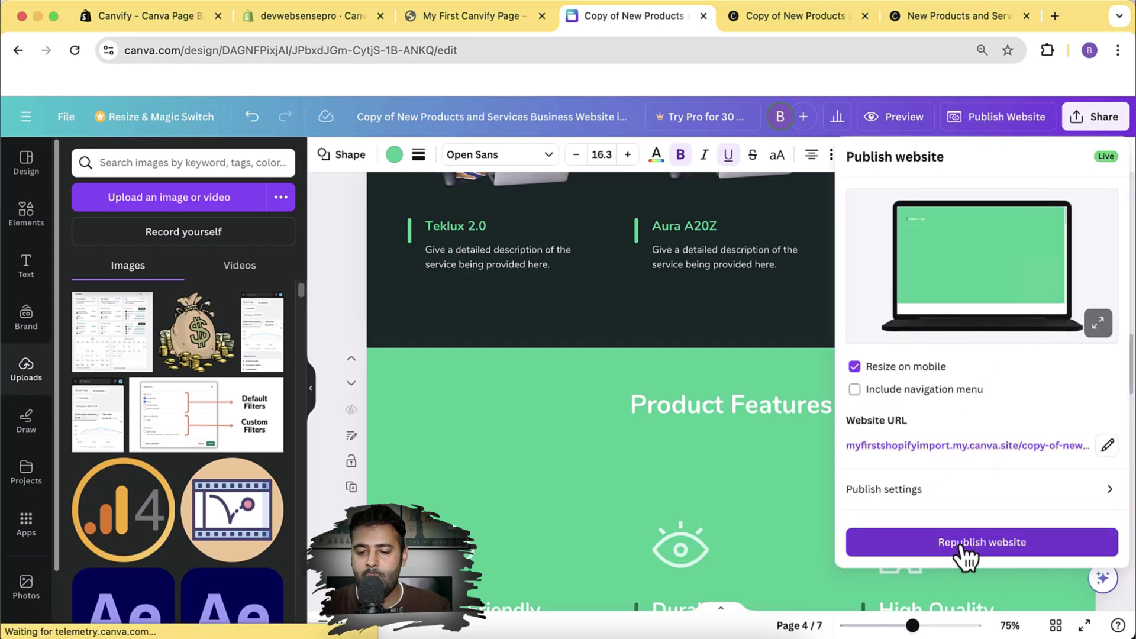
left_click(976, 544)
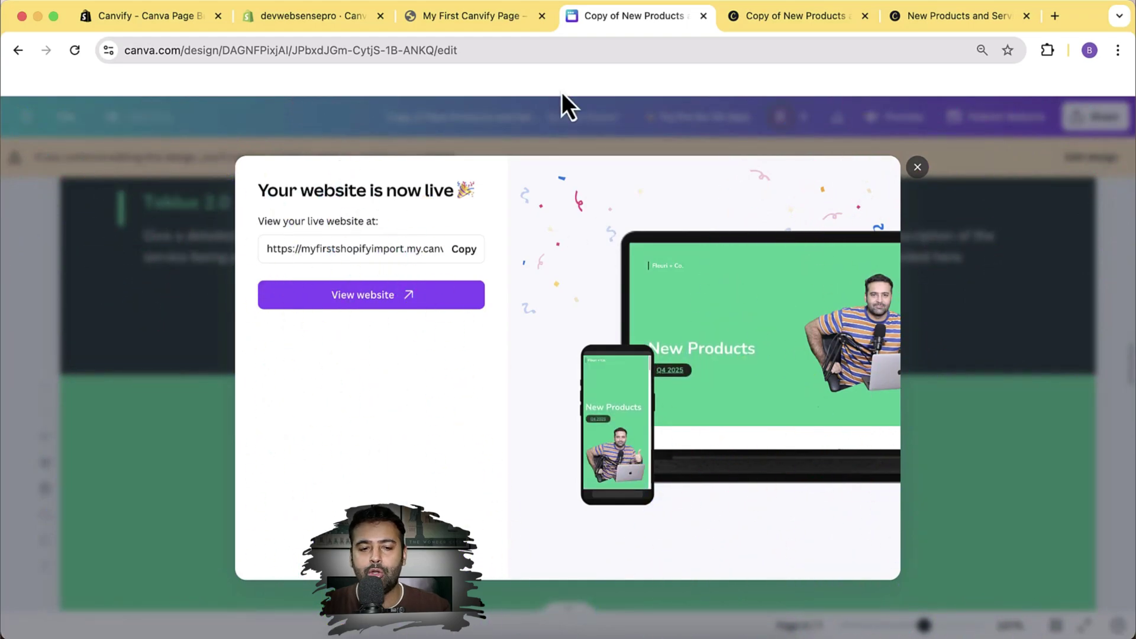
- In Canvify's Shopify page list, update My First Canvify Page so its changes are re-imported from Canva
left_click(311, 23)
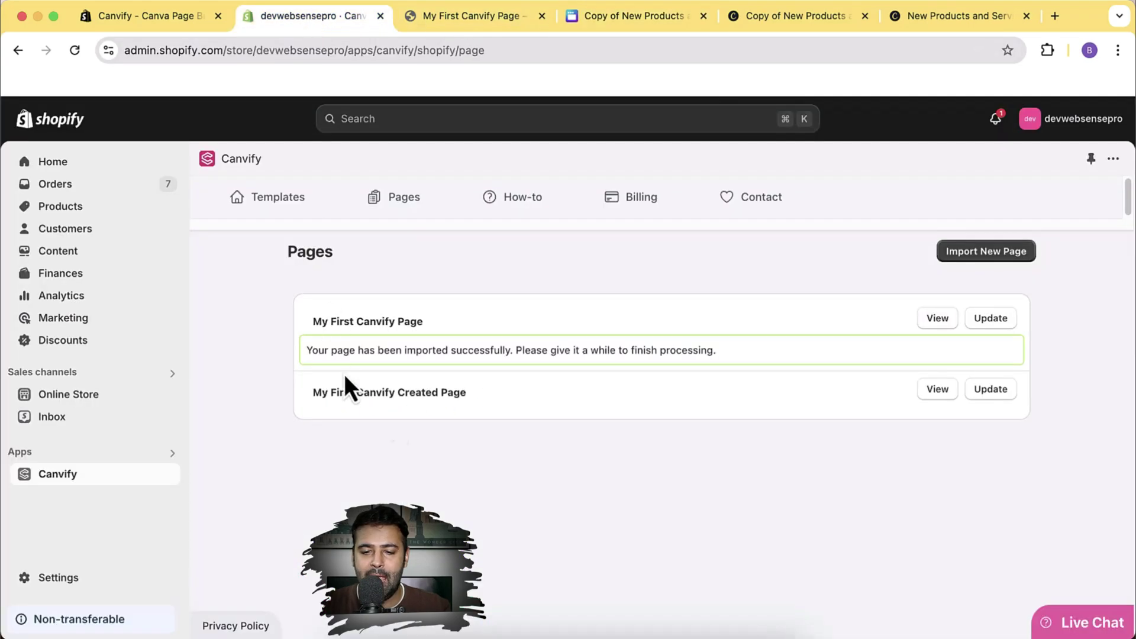
left_click(982, 325)
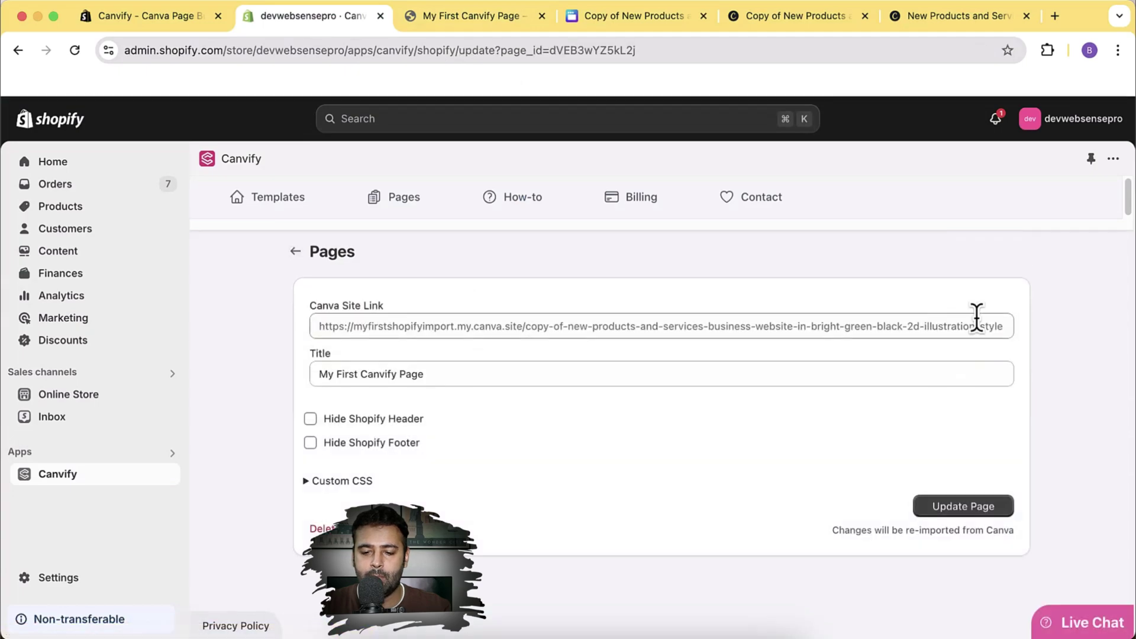
left_click(962, 509)
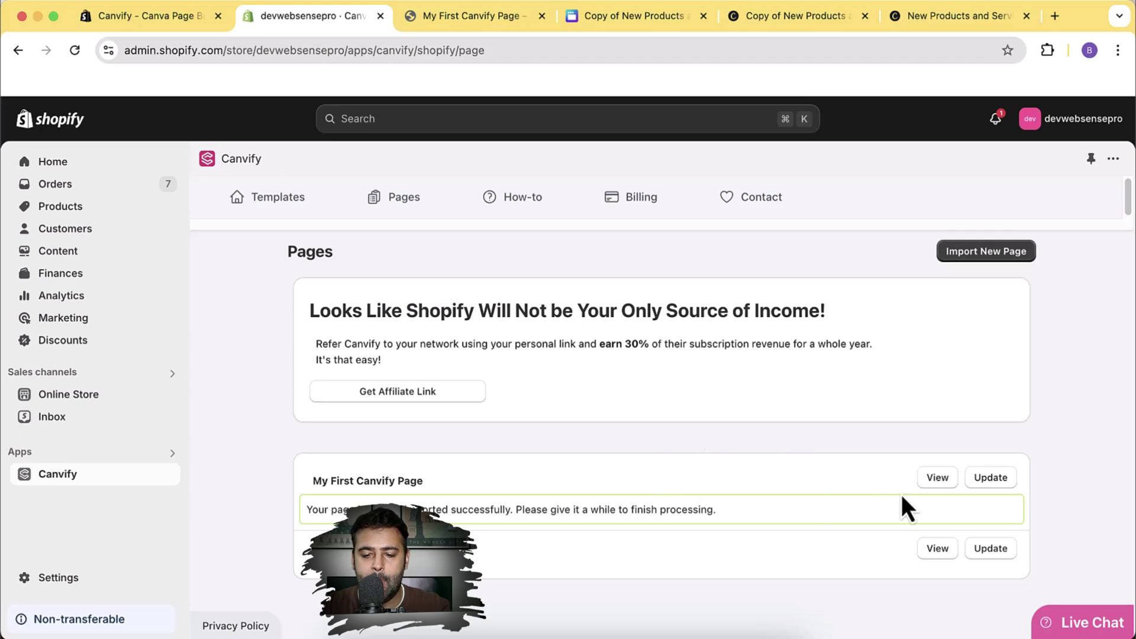
- View the updated My First Canvify Page on the storefront, test the Q4 2025 button's link, and return to the page
left_click(937, 484)
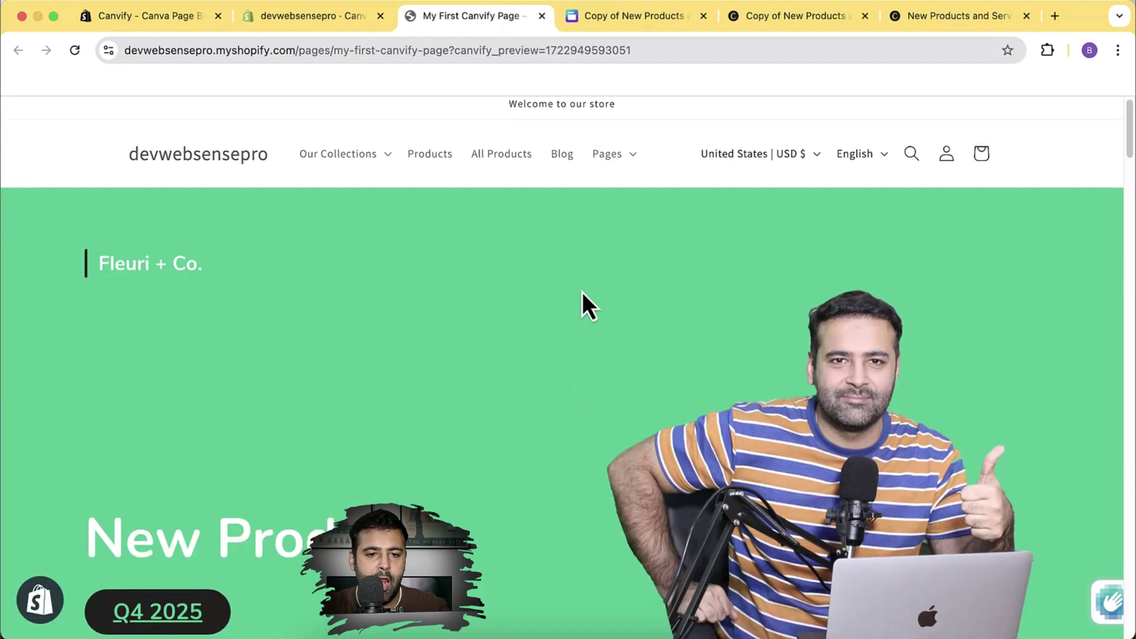
scroll(583, 293, "down", 3)
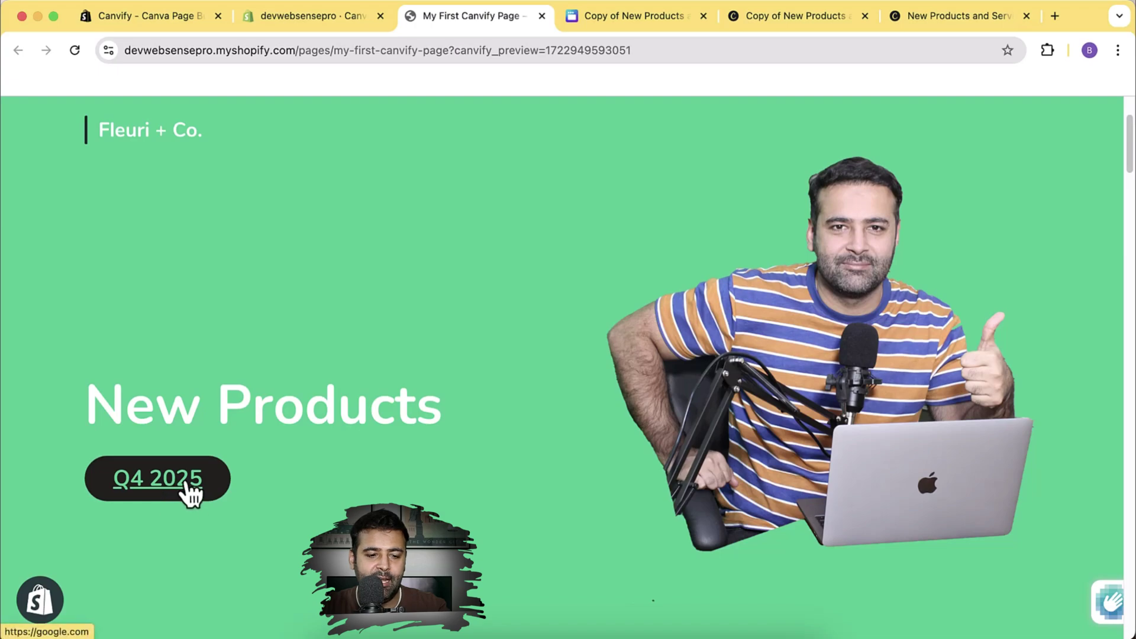
left_click(138, 486)
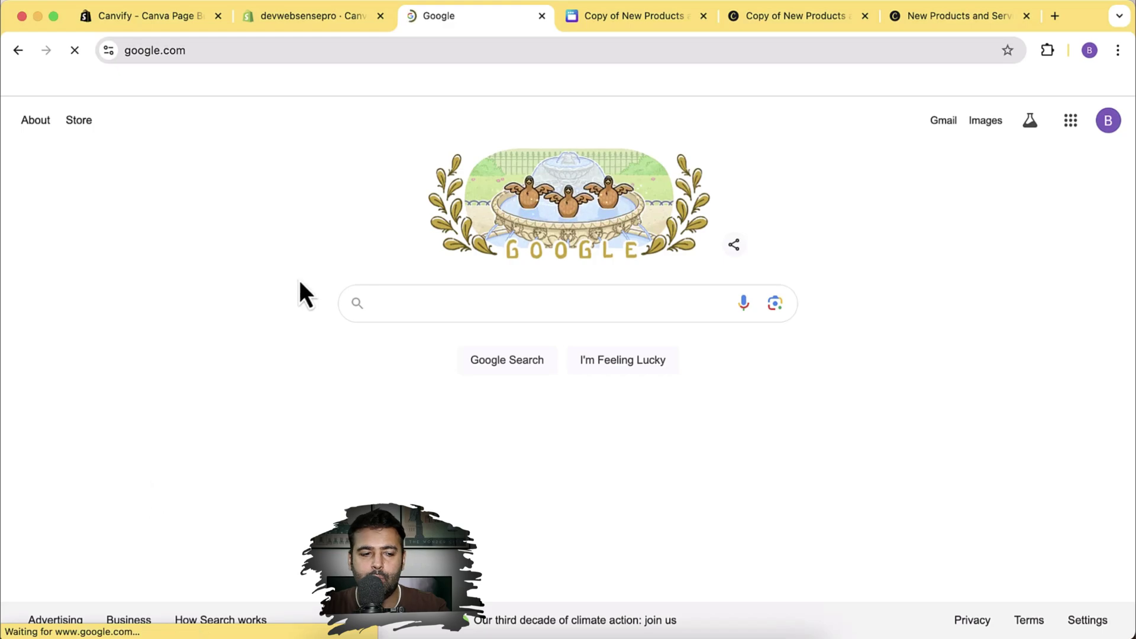
left_click(17, 53)
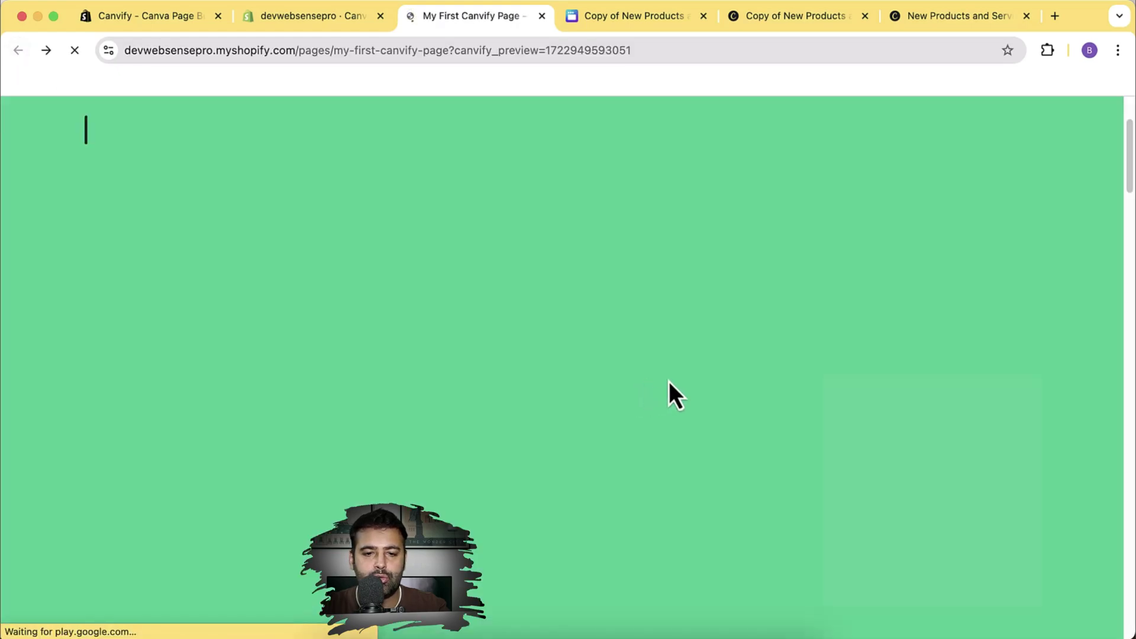
- Test the Facebook icon's link under Social on My First Canvify Page and return to the page
scroll(943, 282, "down", 4)
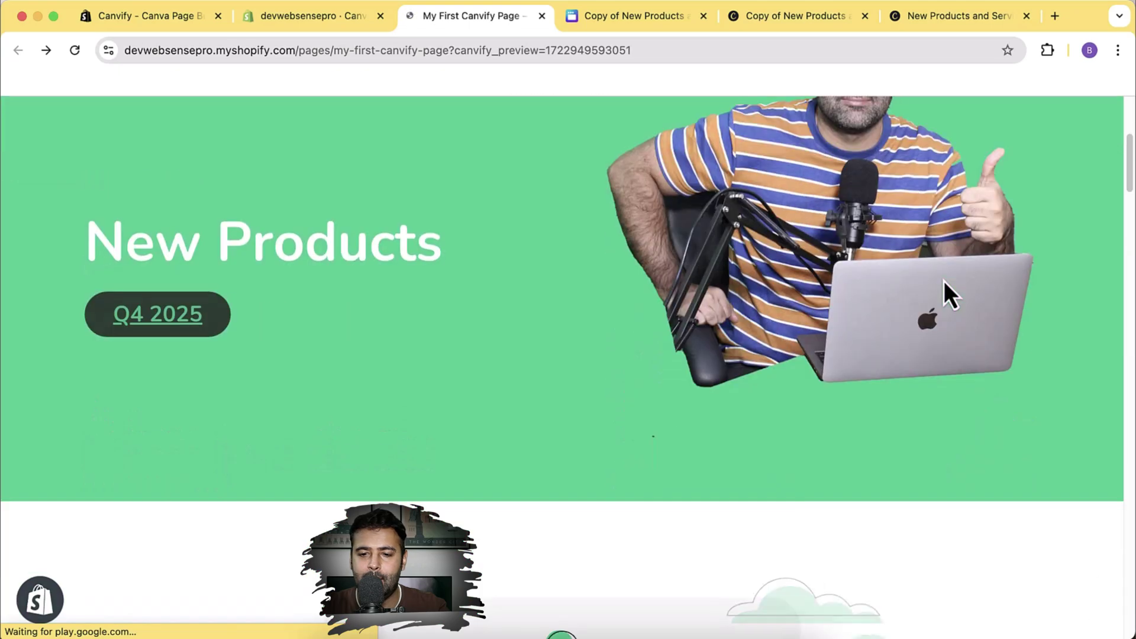
scroll(944, 282, "down", 15)
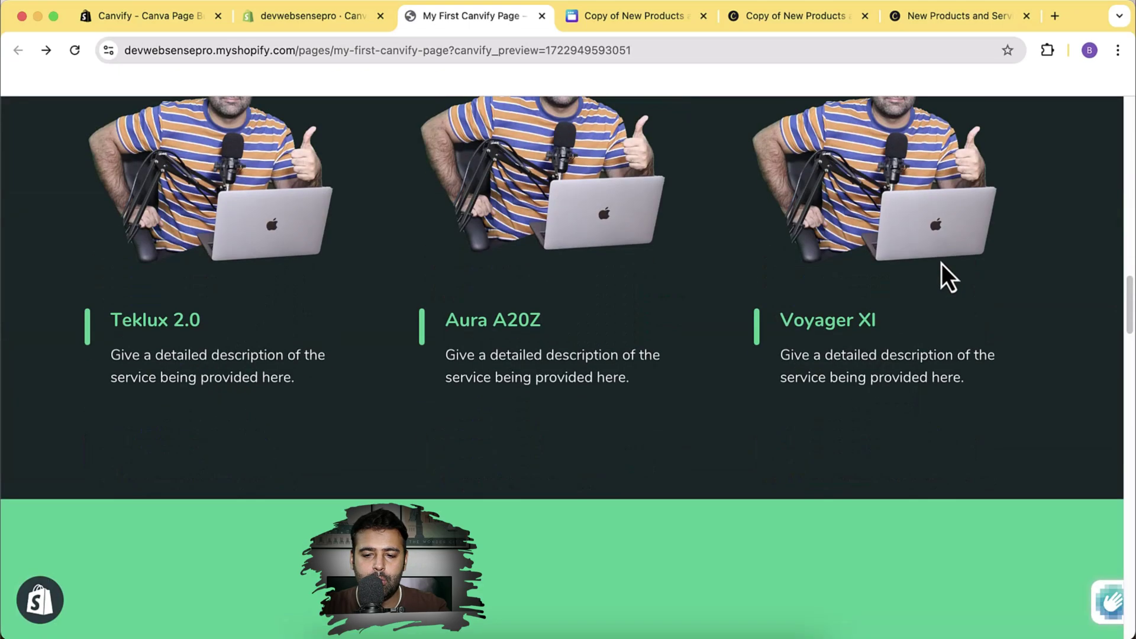
scroll(943, 264, "down", 15)
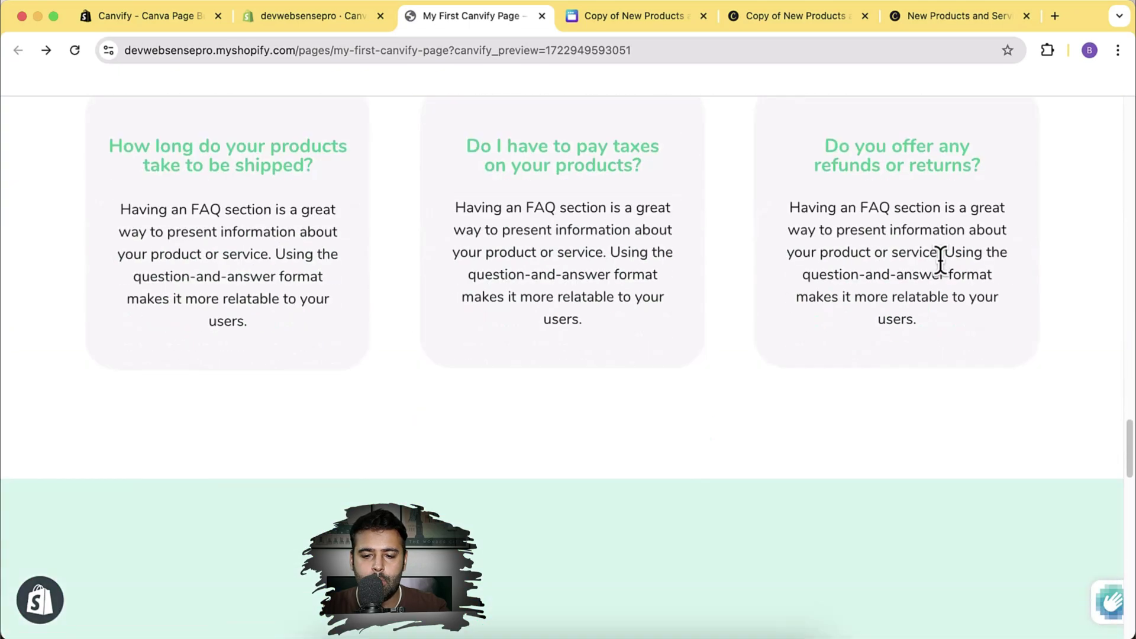
scroll(942, 264, "down", 15)
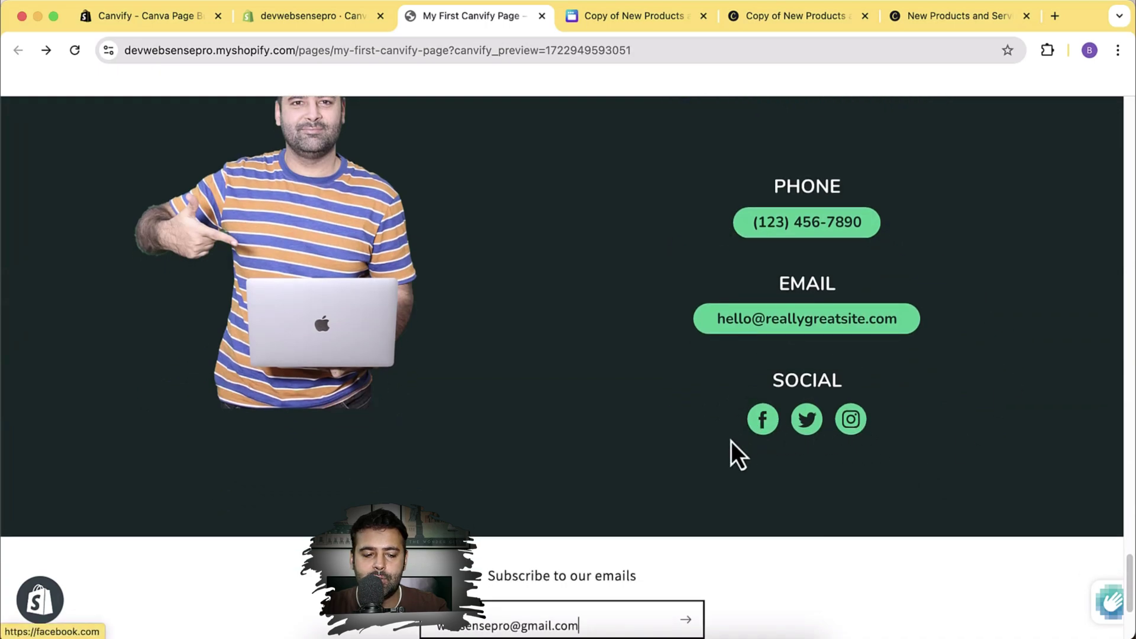
left_click(757, 433)
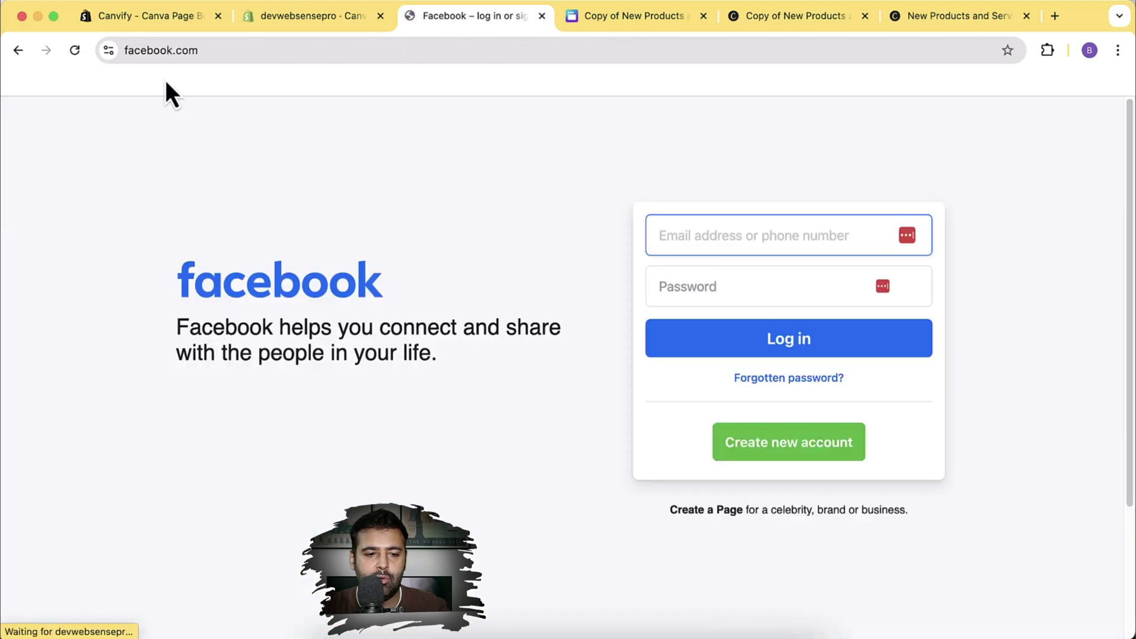
left_click(21, 55)
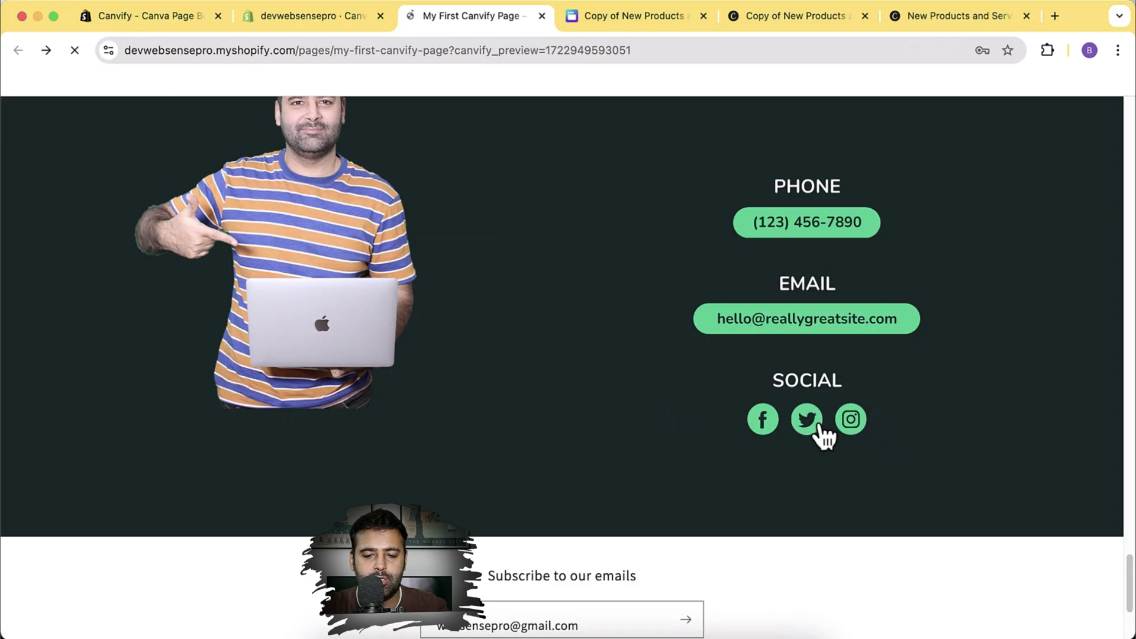
- Test the Twitter and Instagram icon links under Social, returning to My First Canvify Page after each one
left_click(817, 424)
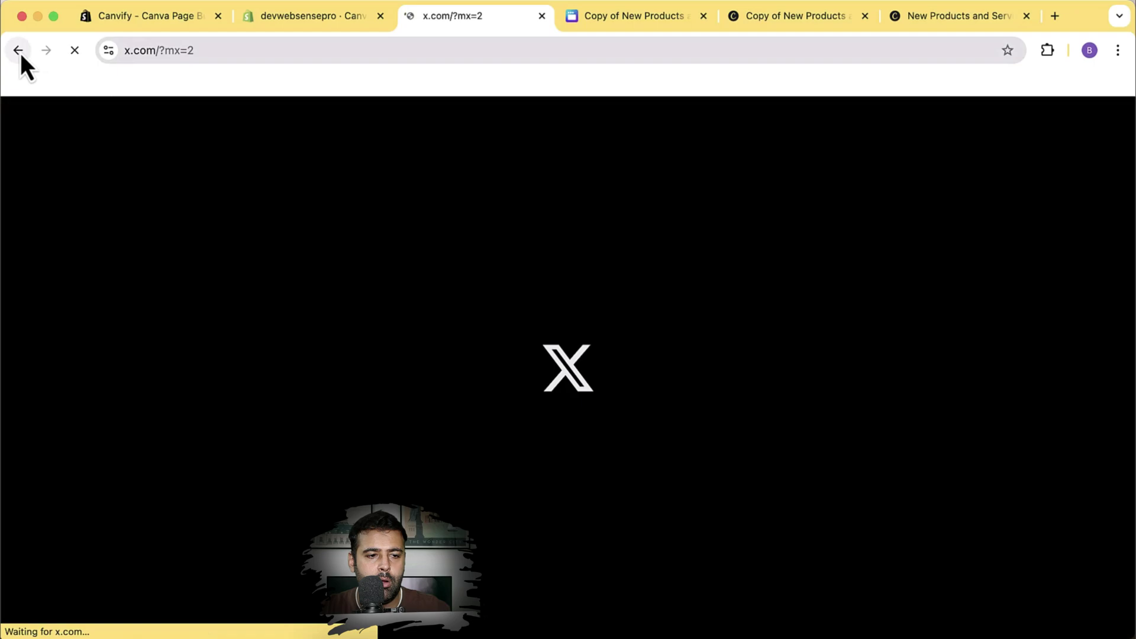
left_click(19, 51)
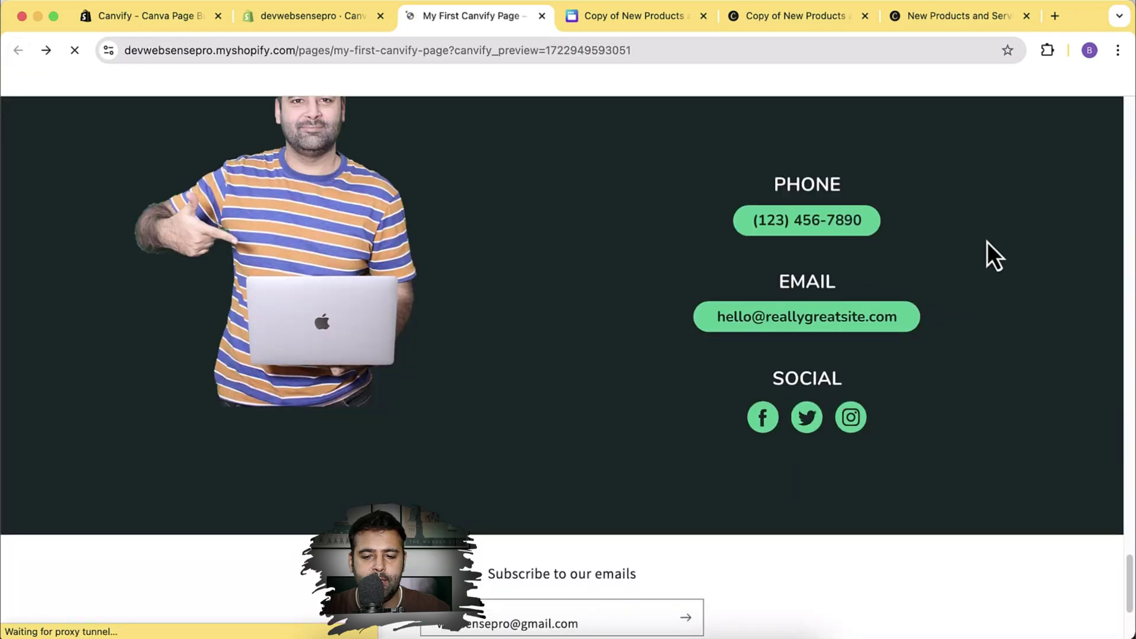
left_click(850, 426)
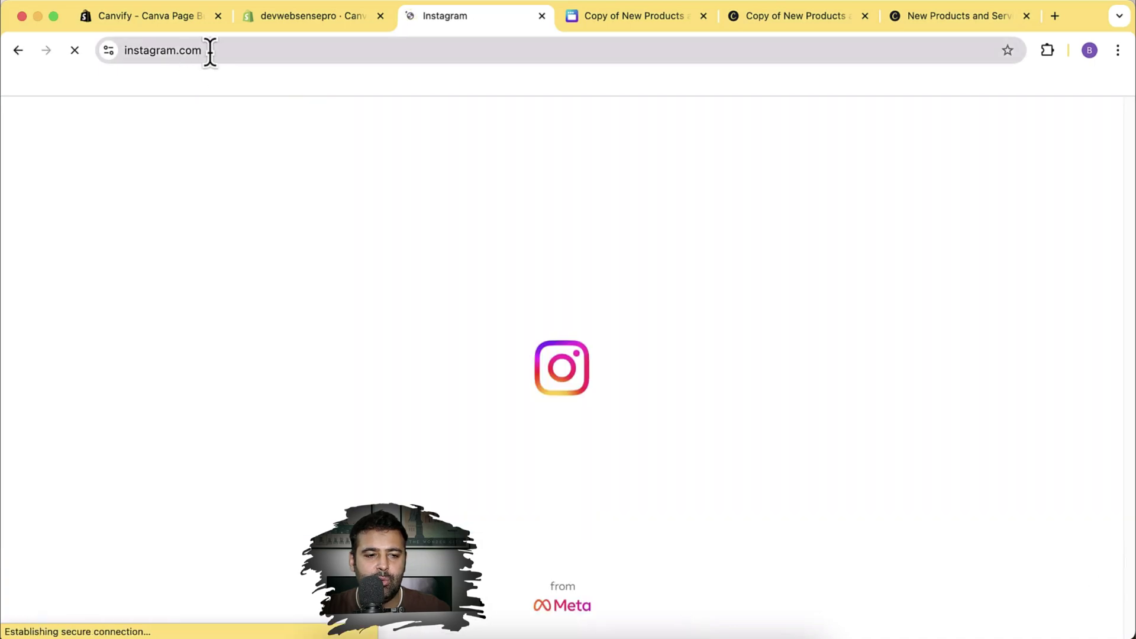
left_click_drag(210, 51, 124, 51)
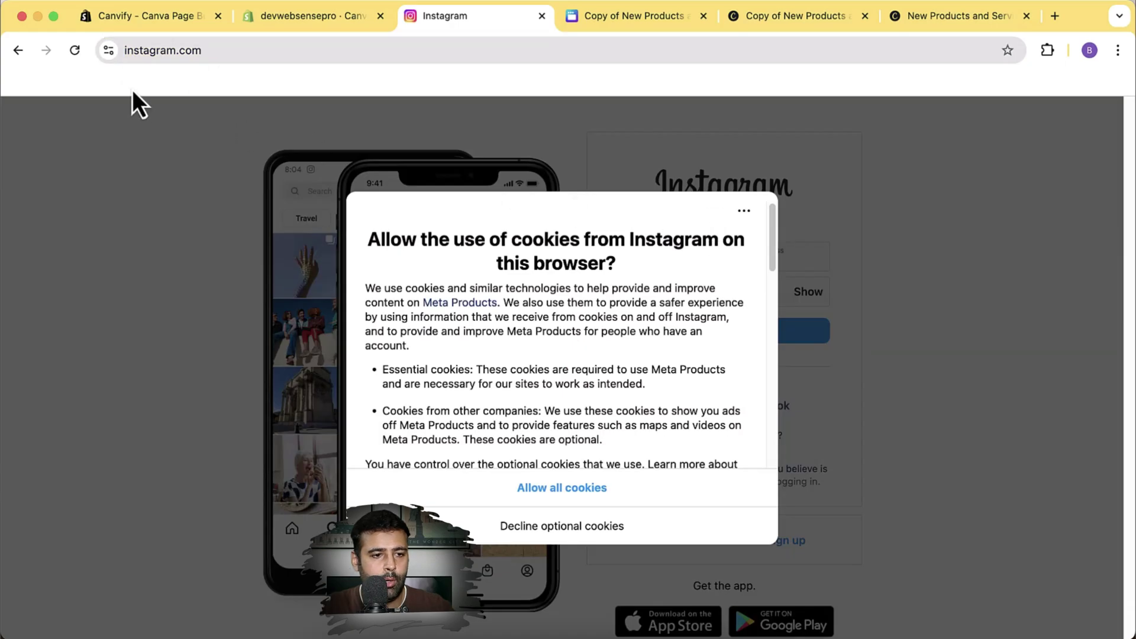
left_click(14, 51)
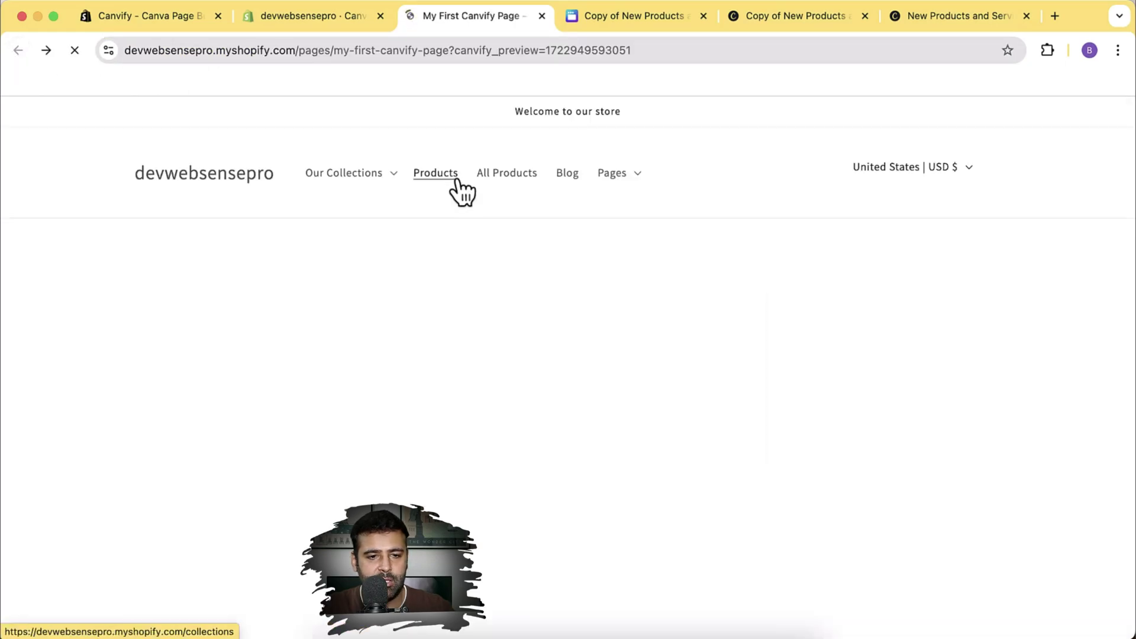
scroll(726, 286, "up", 10)
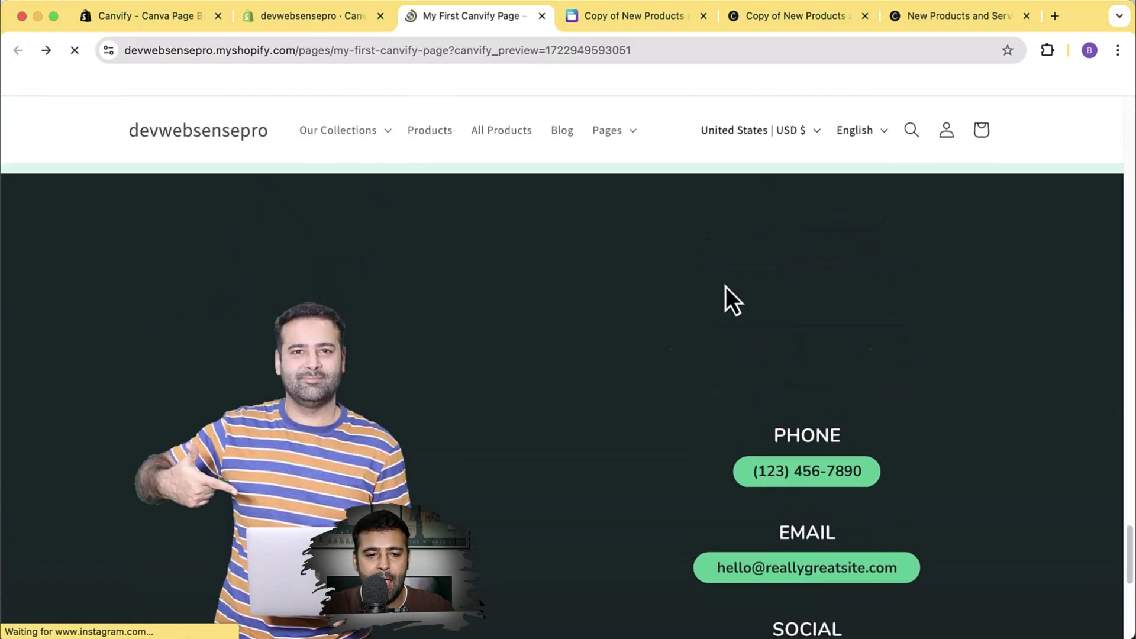
scroll(726, 287, "up", 15)
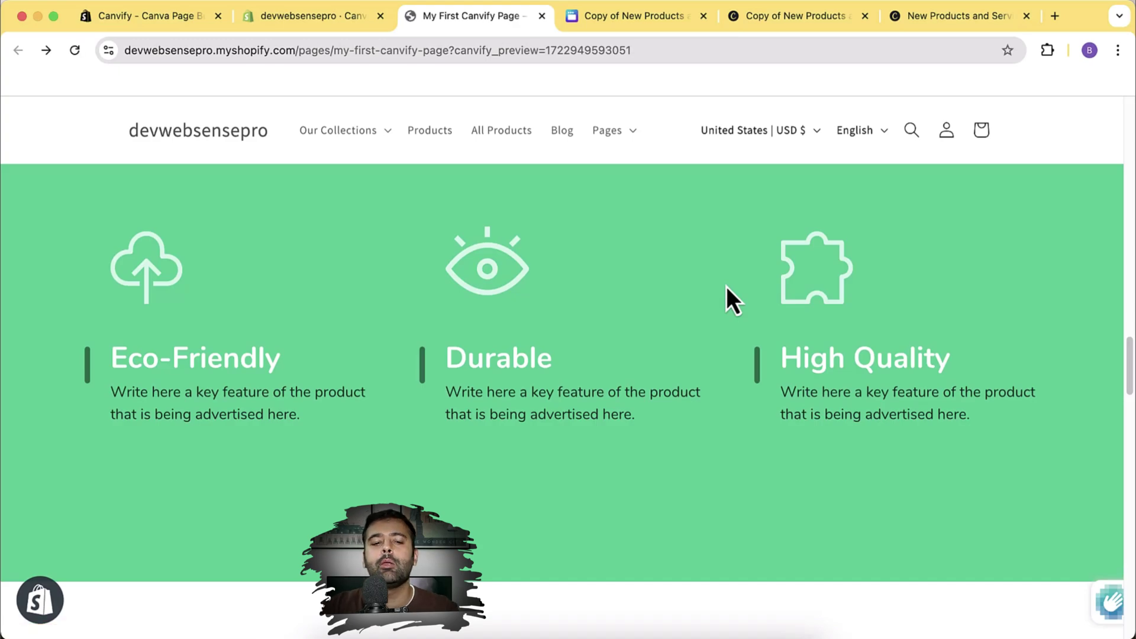
- In the Shopify admin, open the current Dawn theme of the online store for customization
left_click(348, 22)
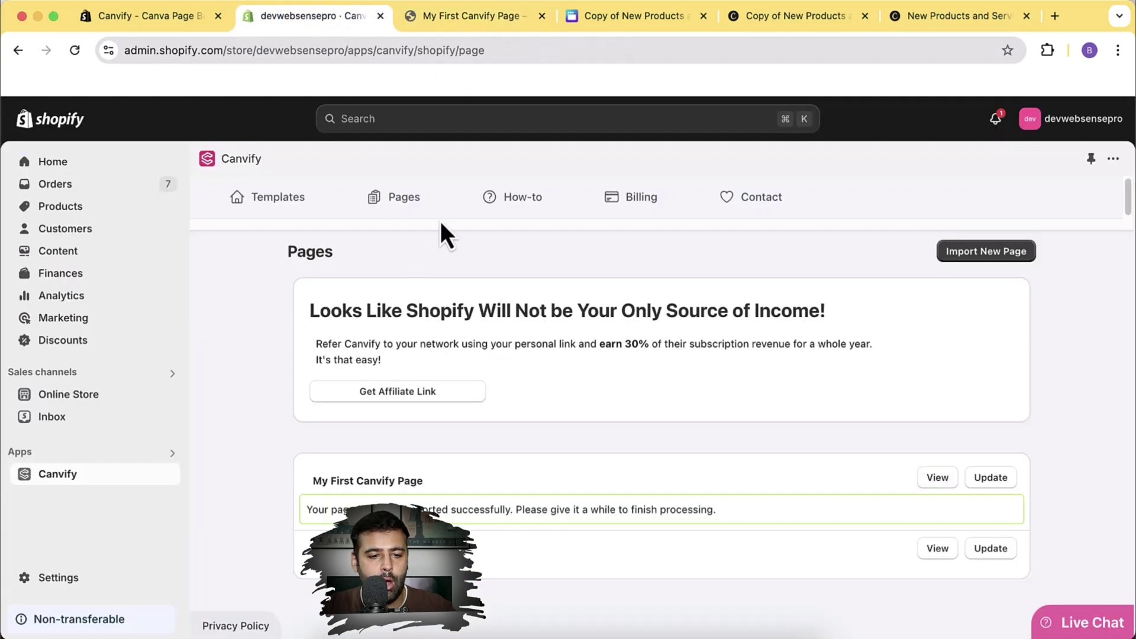
left_click(108, 394)
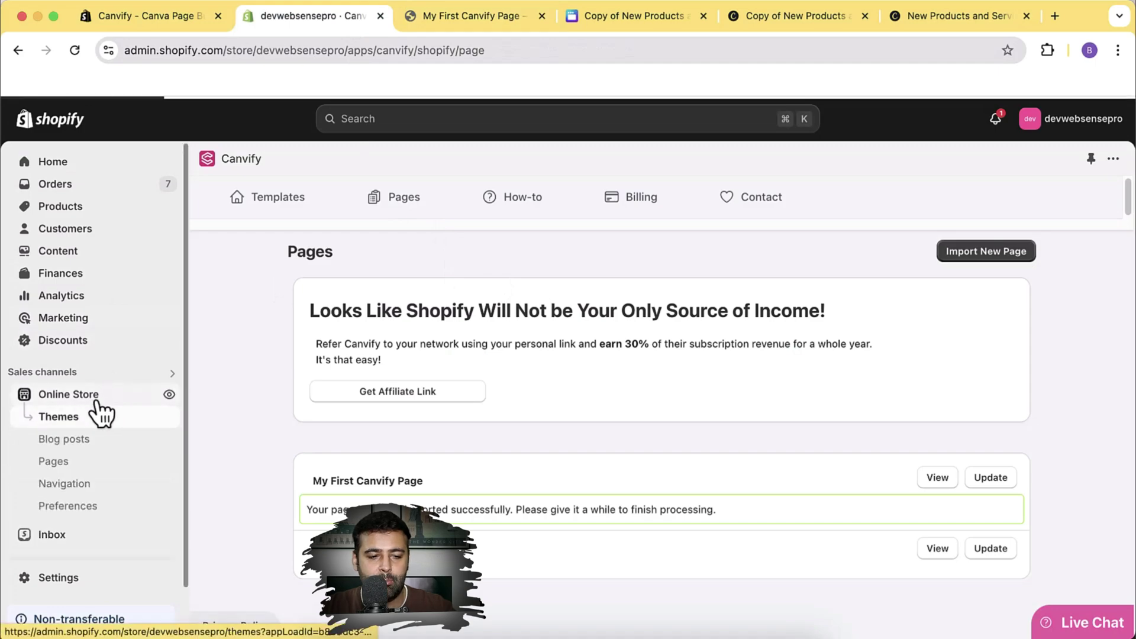
left_click(138, 396)
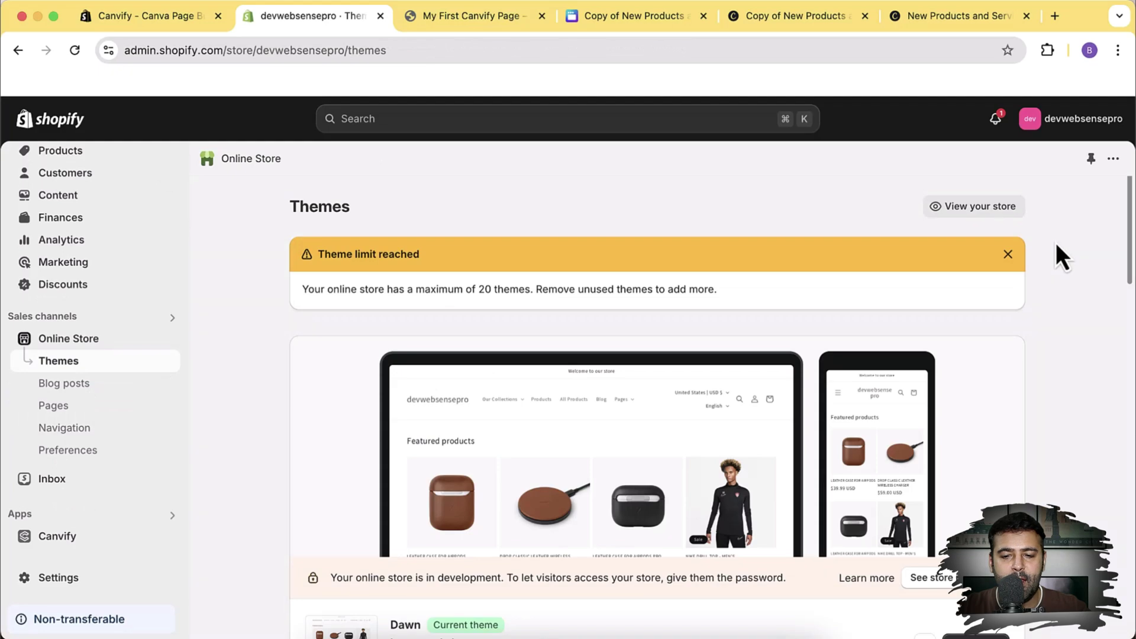
scroll(1056, 249, "down", 5)
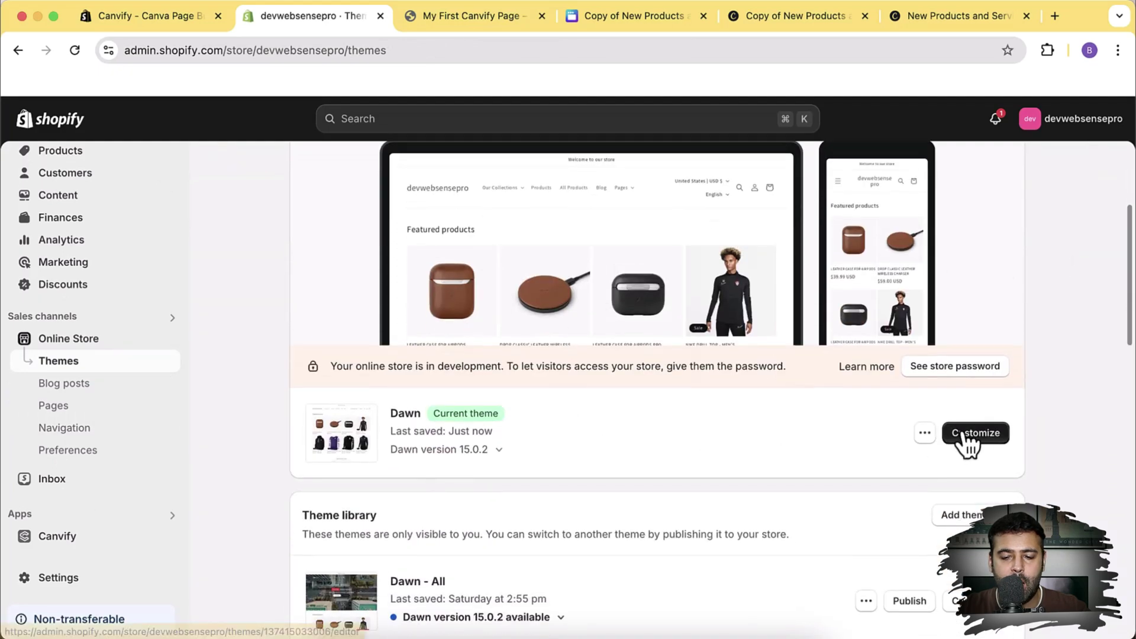
left_click(962, 436)
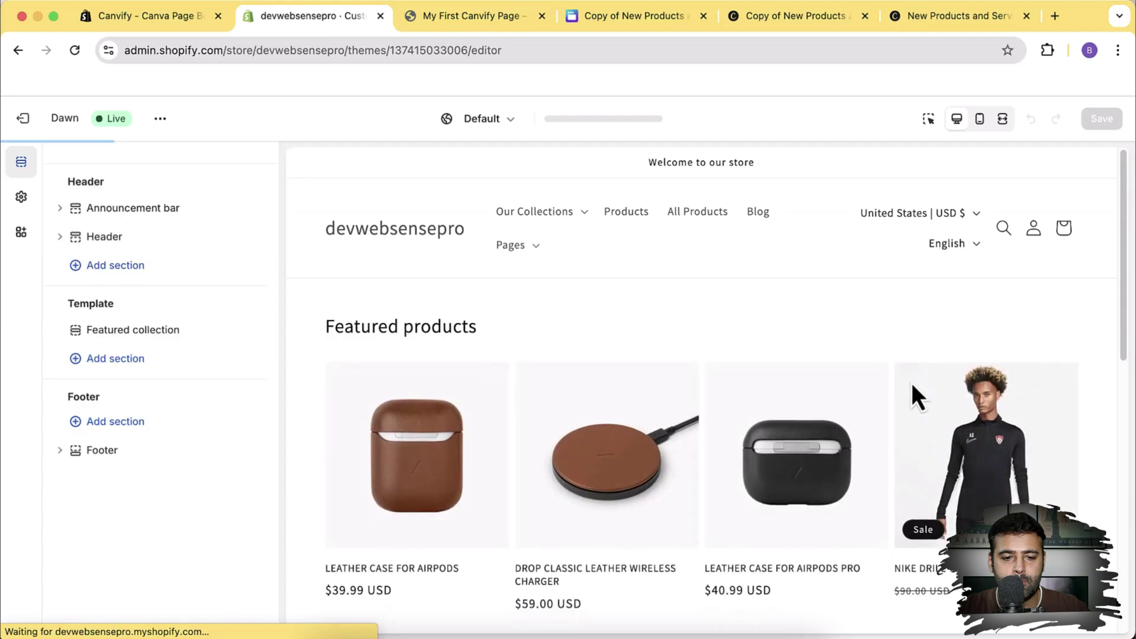
- Review the home page layout and hide its Featured collection section
scroll(797, 272, "down", 8)
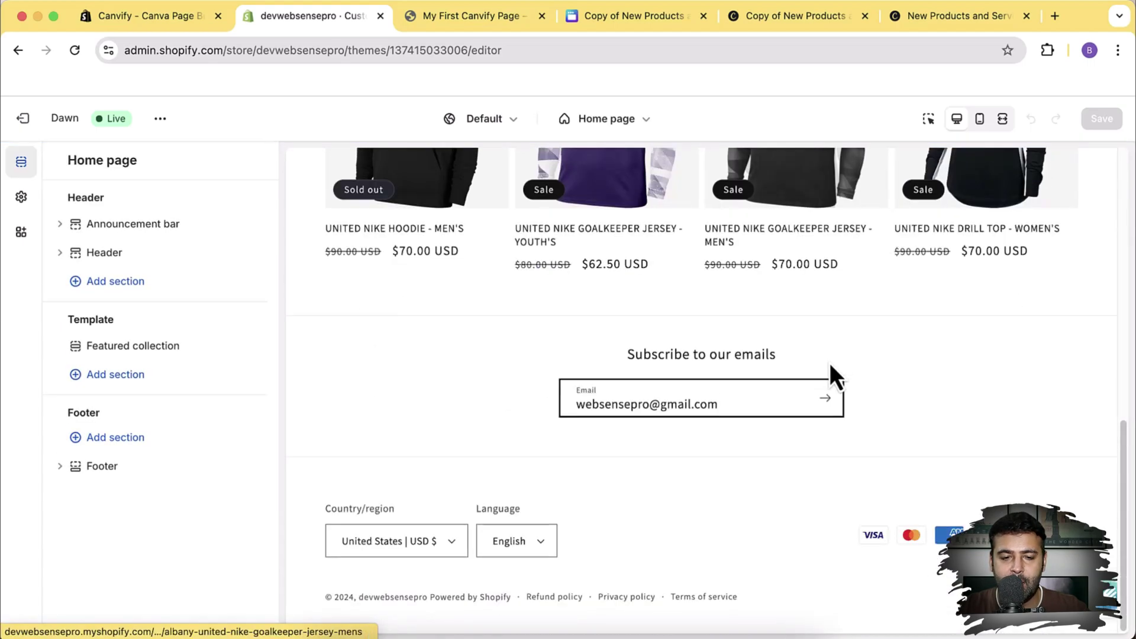
scroll(830, 363, "up", 15)
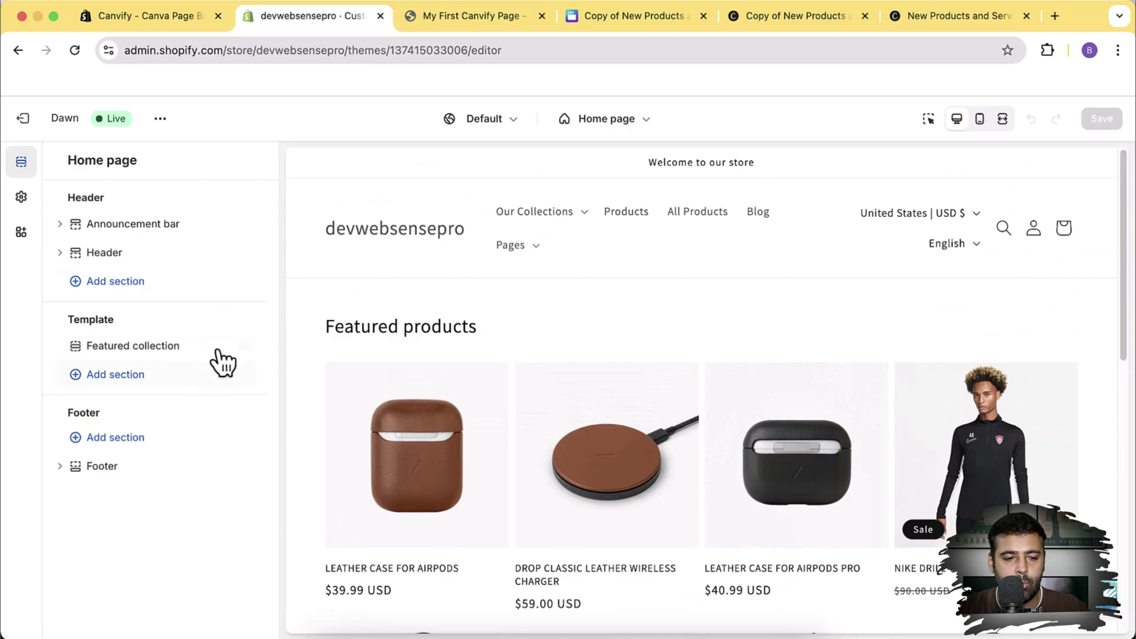
scroll(651, 355, "down", 5)
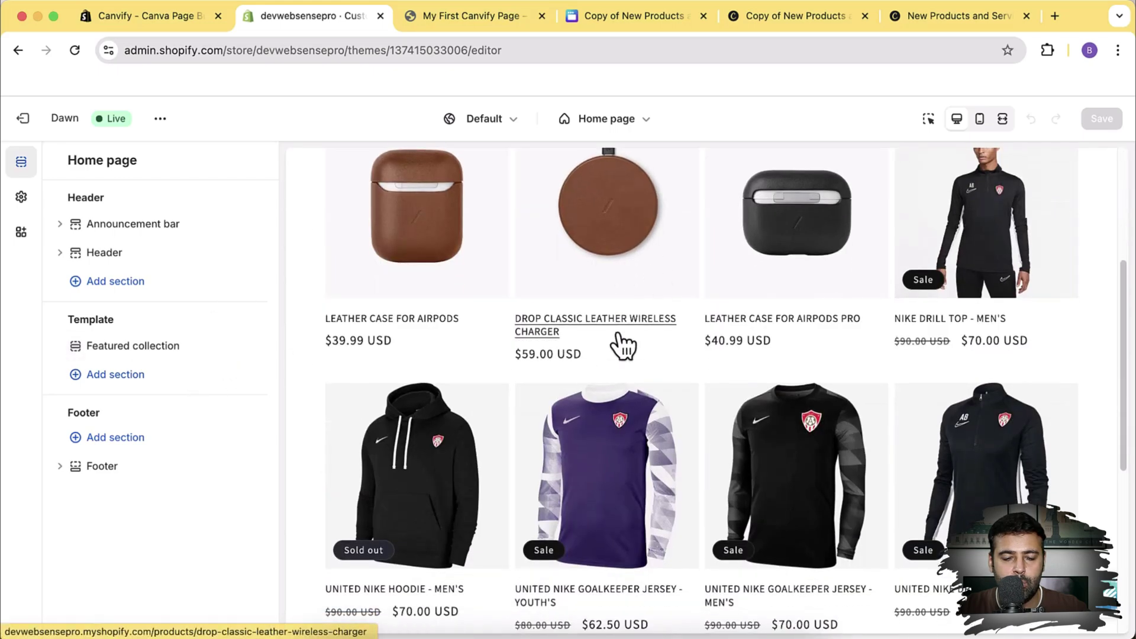
scroll(718, 330, "down", 3)
scroll(718, 342, "up", 7)
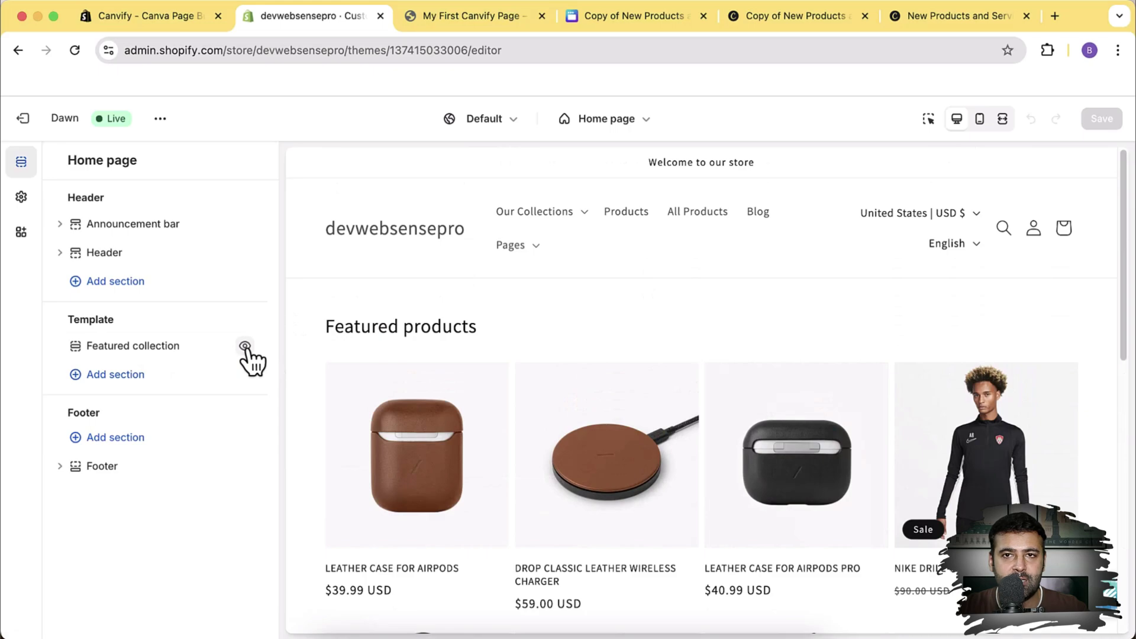
left_click(245, 346)
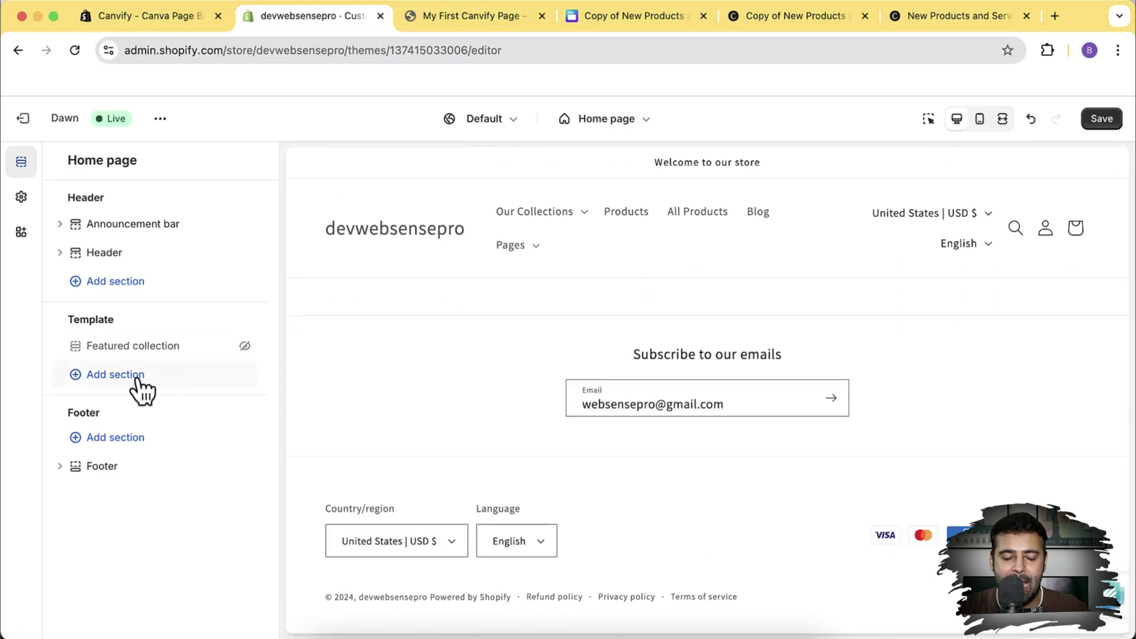
- Add a Page section to the home page template
left_click(115, 375)
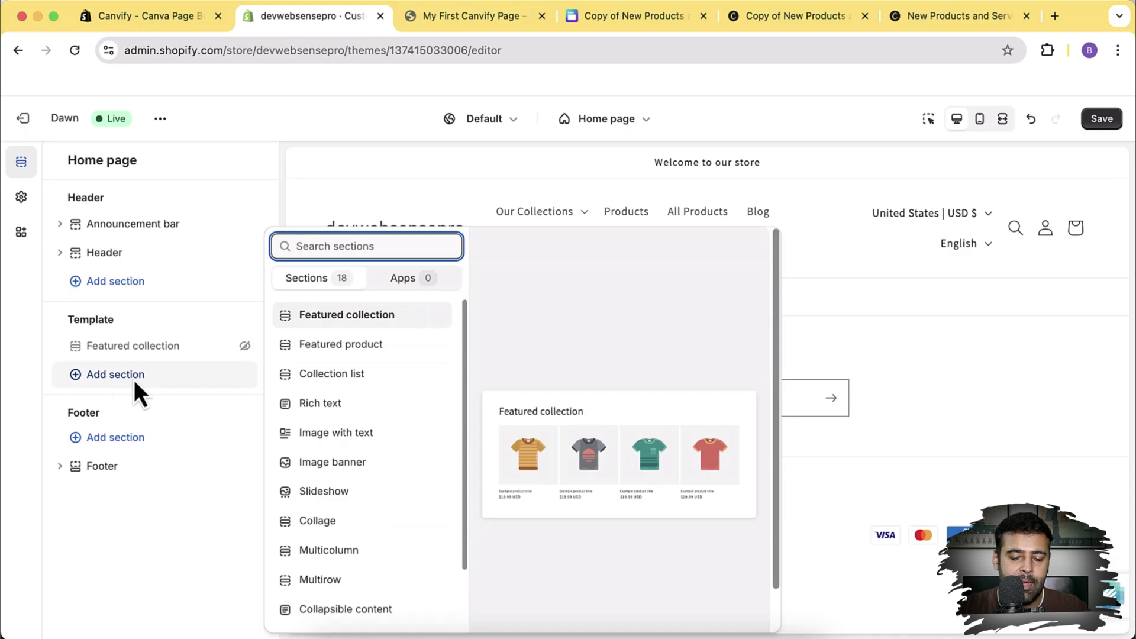
type("page")
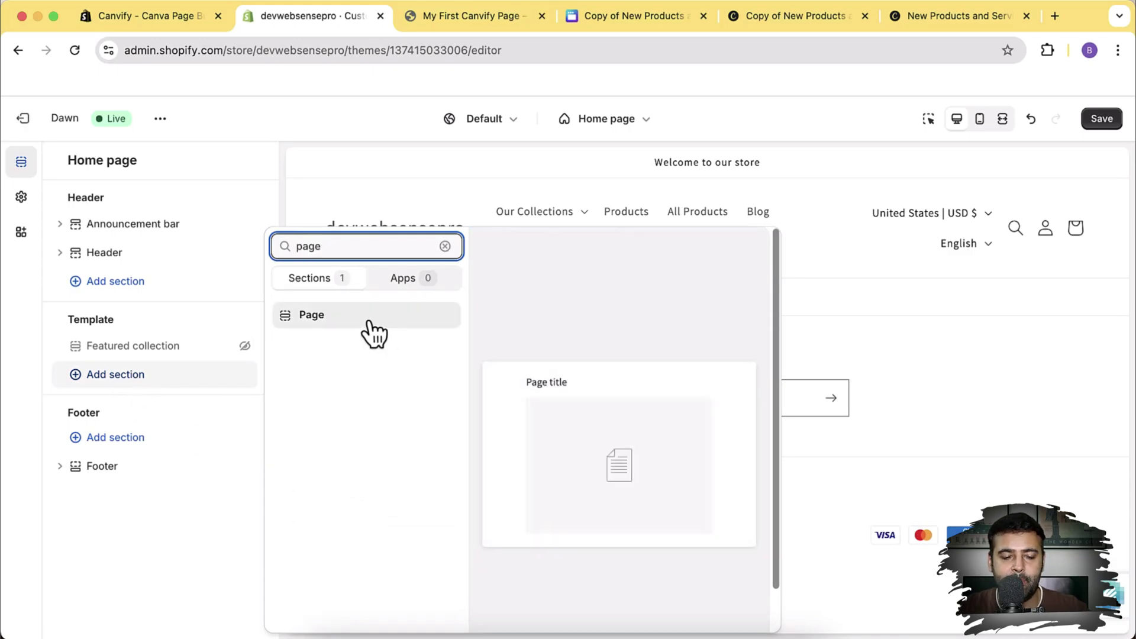
left_click(368, 320)
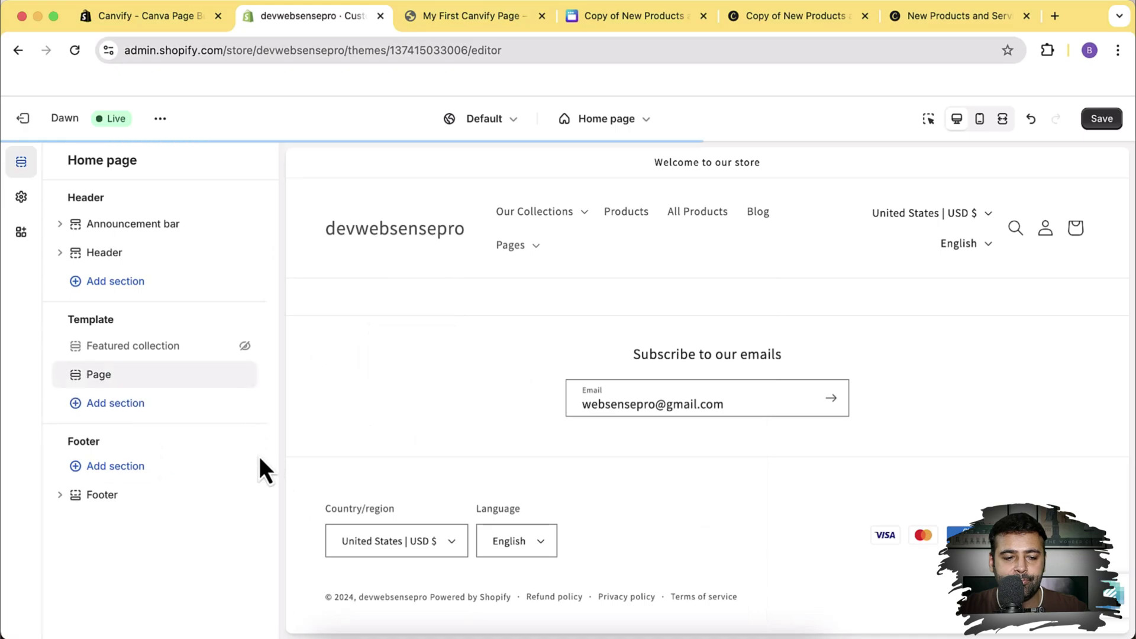
- Assign My First Canvify Page to the new Page section, save the home page, and check its preview
left_click(114, 379)
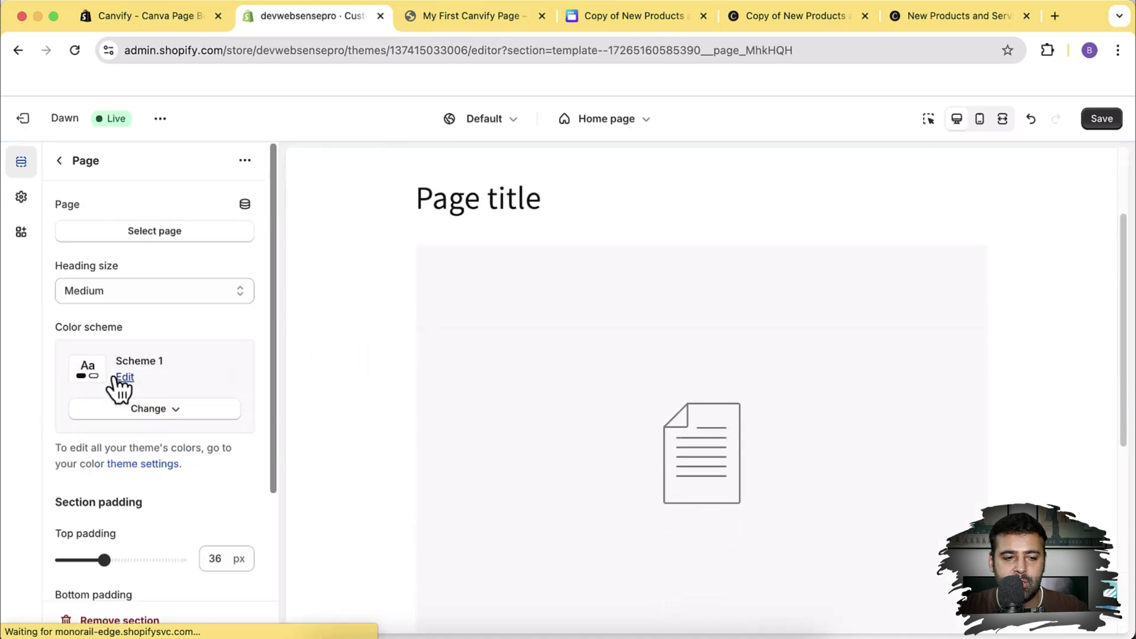
left_click(161, 239)
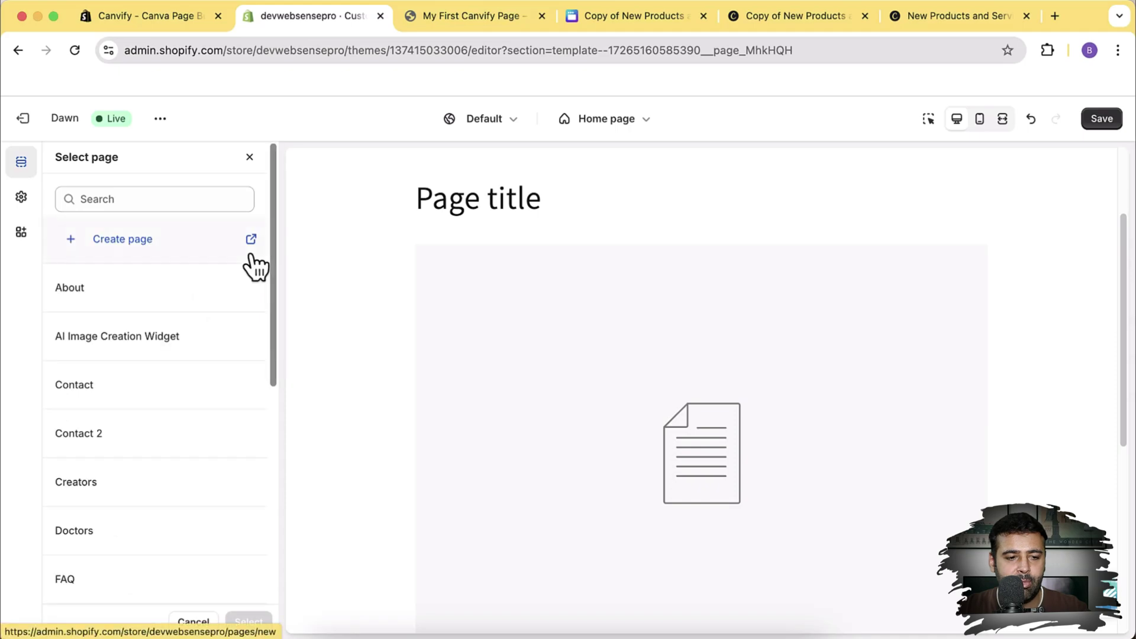
scroll(196, 271, "down", 5)
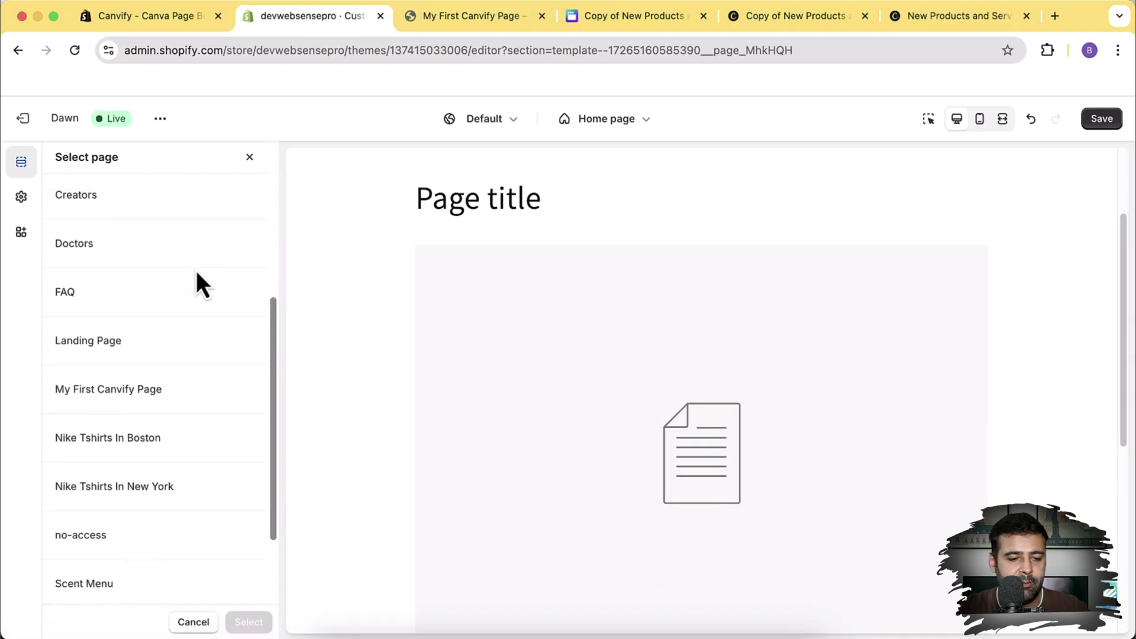
scroll(197, 271, "down", 1)
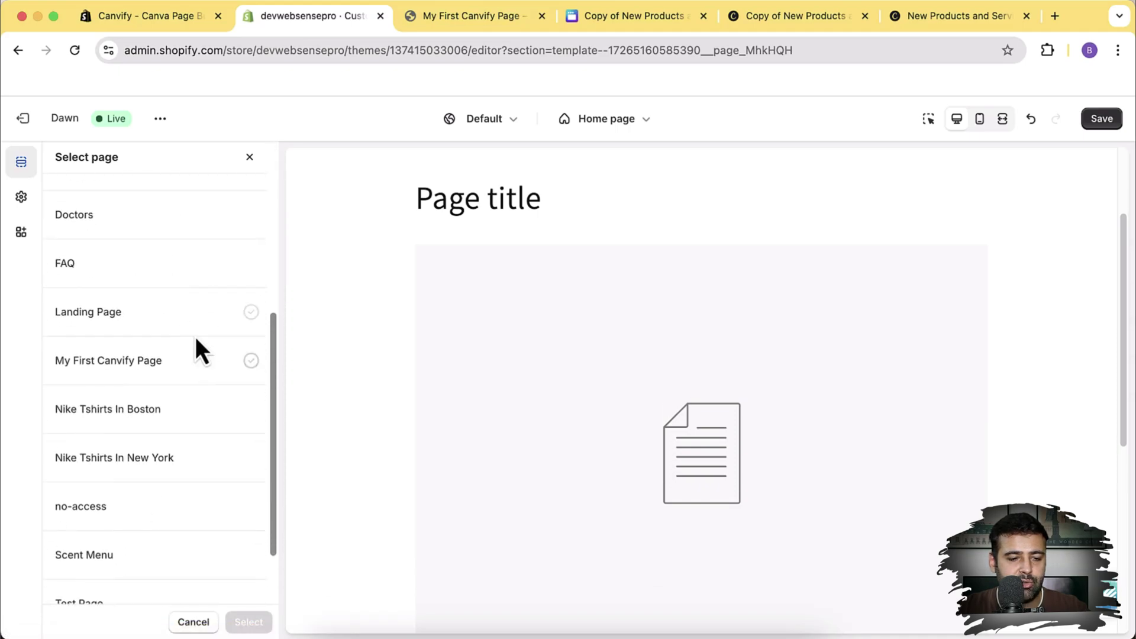
left_click(153, 370)
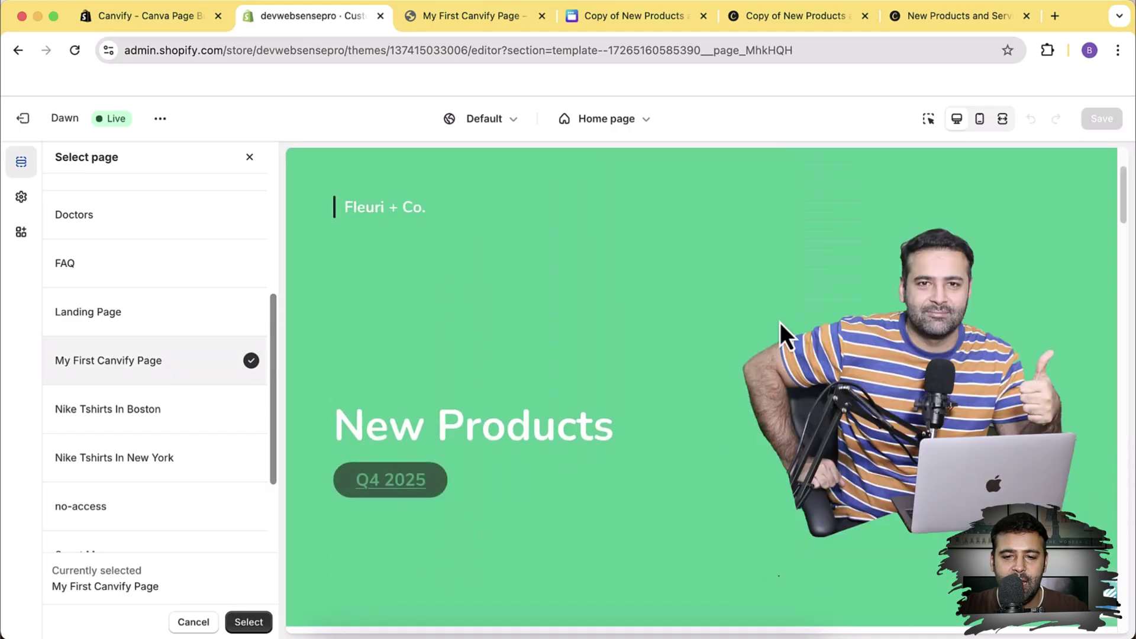
scroll(783, 319, "down", 8)
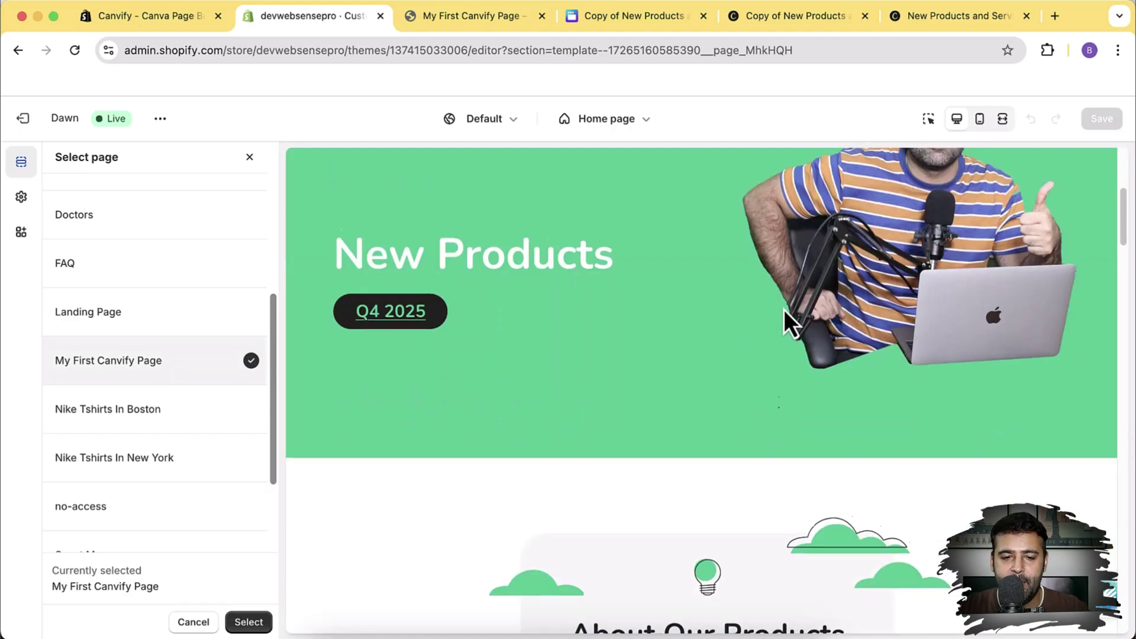
scroll(784, 310, "down", 15)
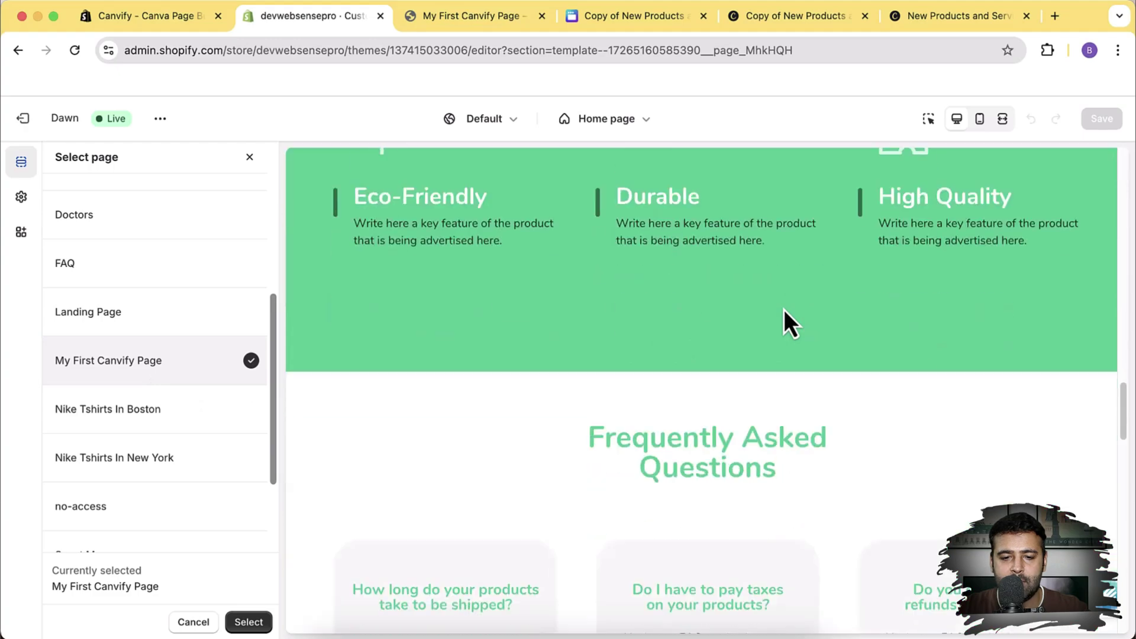
scroll(783, 310, "down", 15)
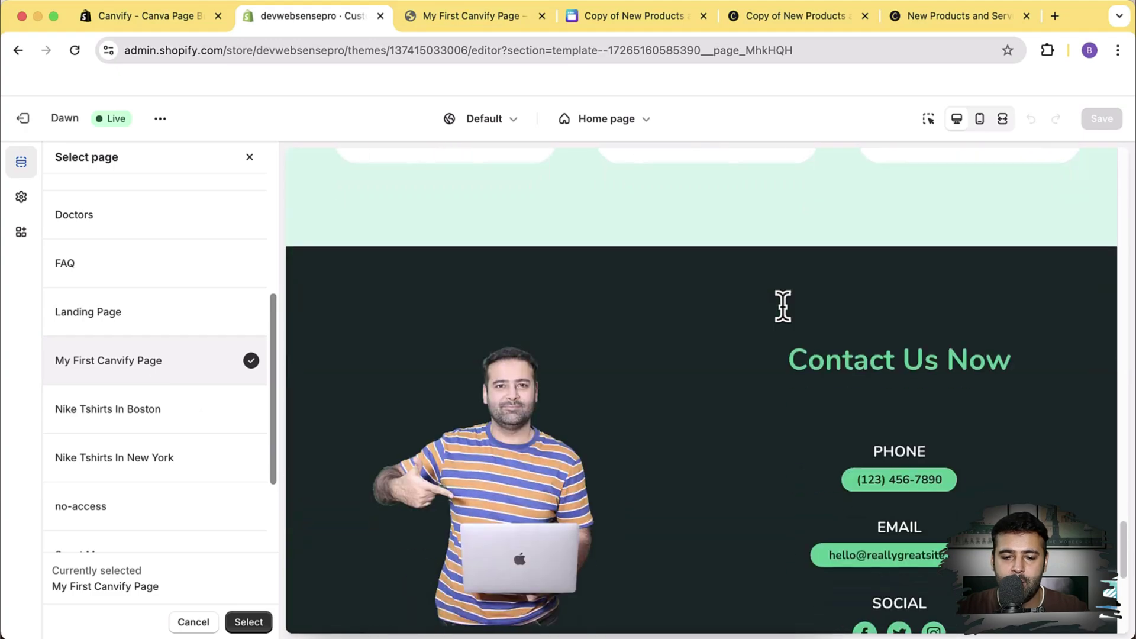
scroll(772, 353, "up", 15)
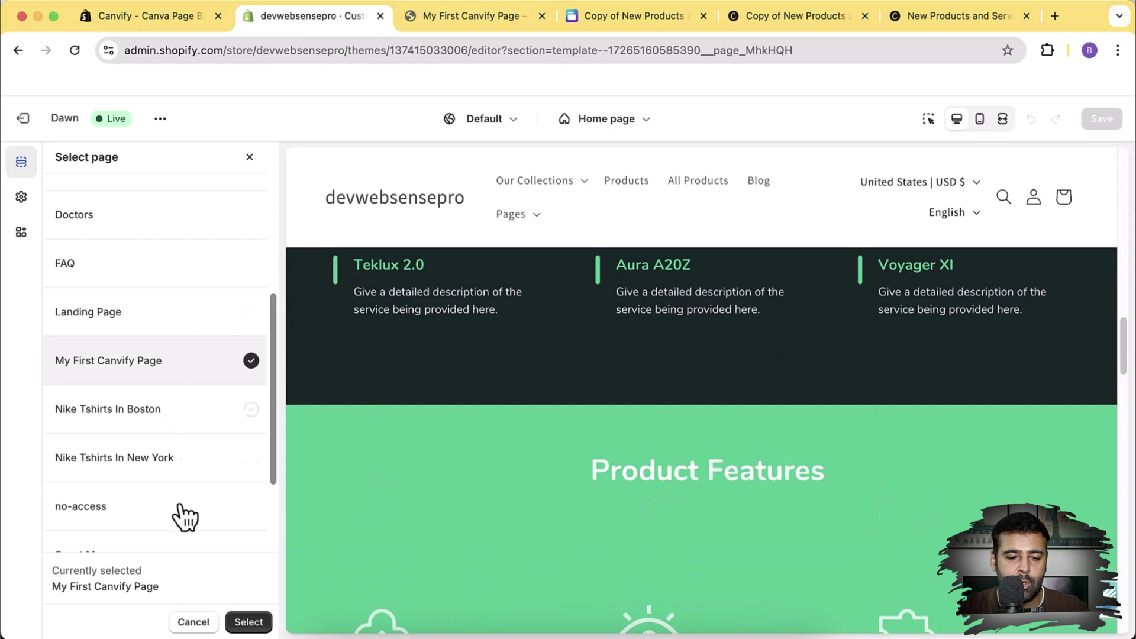
- Confirm My First Canvify Page as the content of the home page's Page section and save the template
left_click(248, 622)
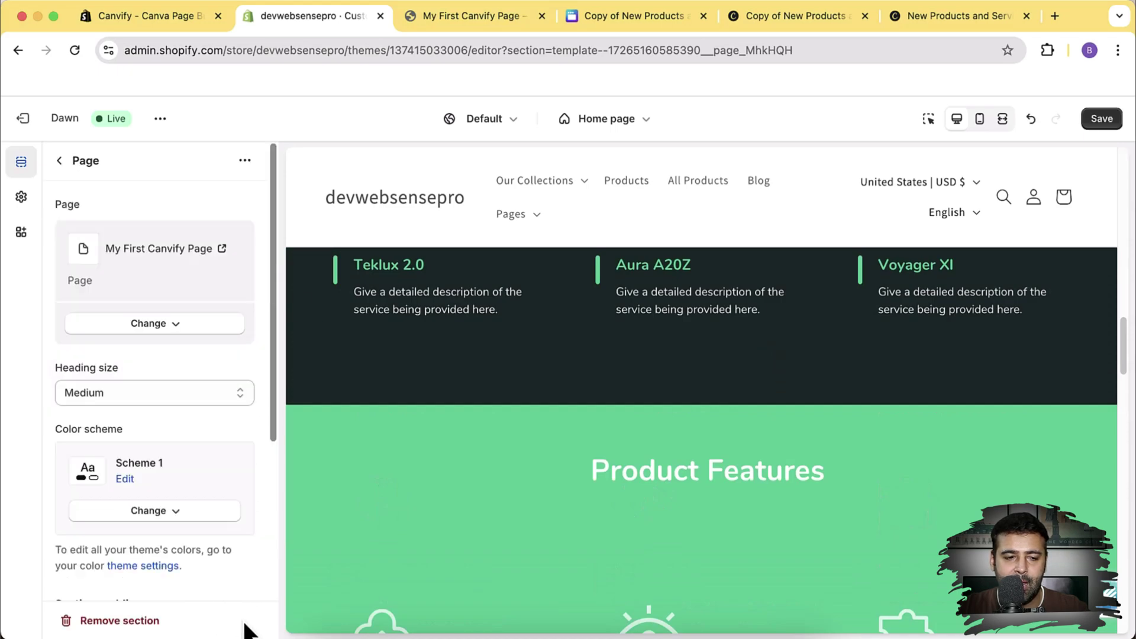
left_click(1102, 125)
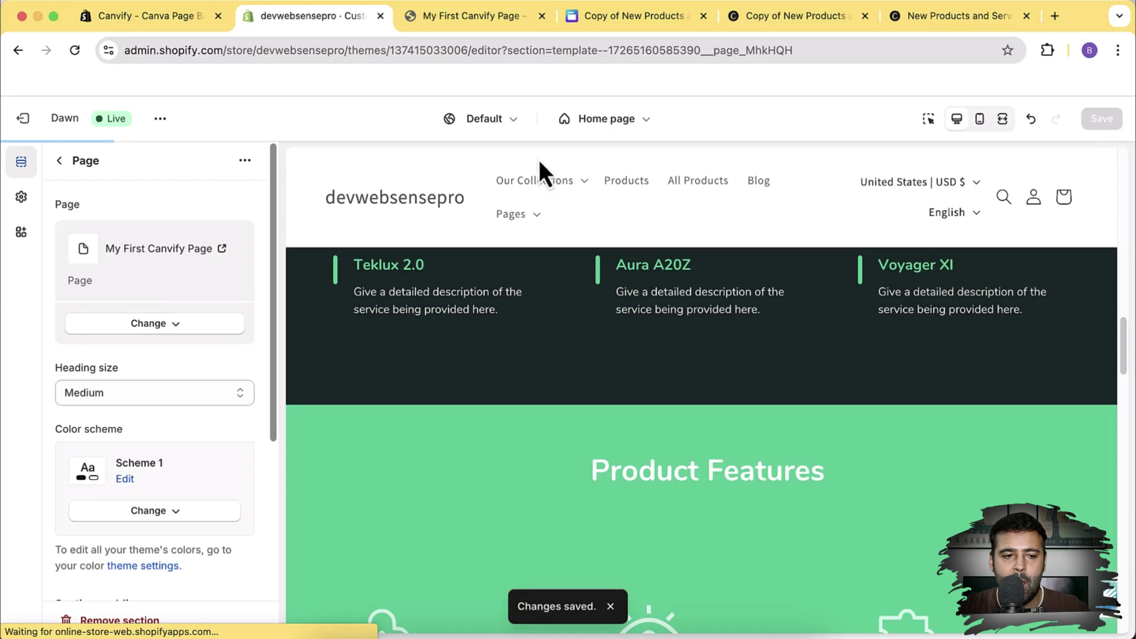
- Open the live storefront from the theme editor and review the home page through to the contact section
left_click(160, 119)
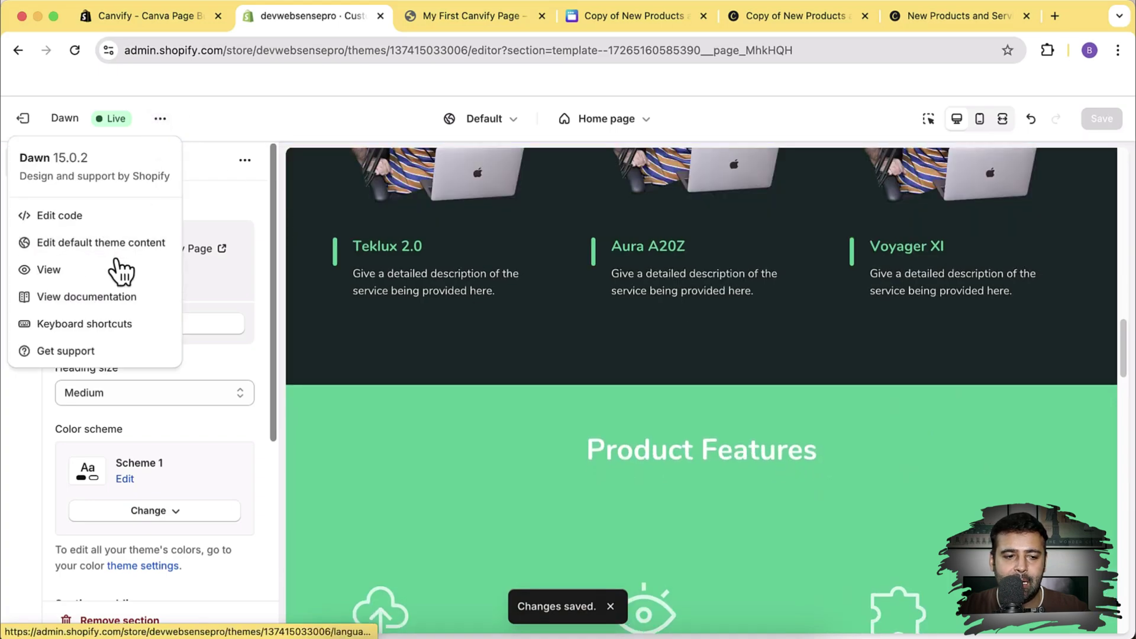
left_click(96, 270)
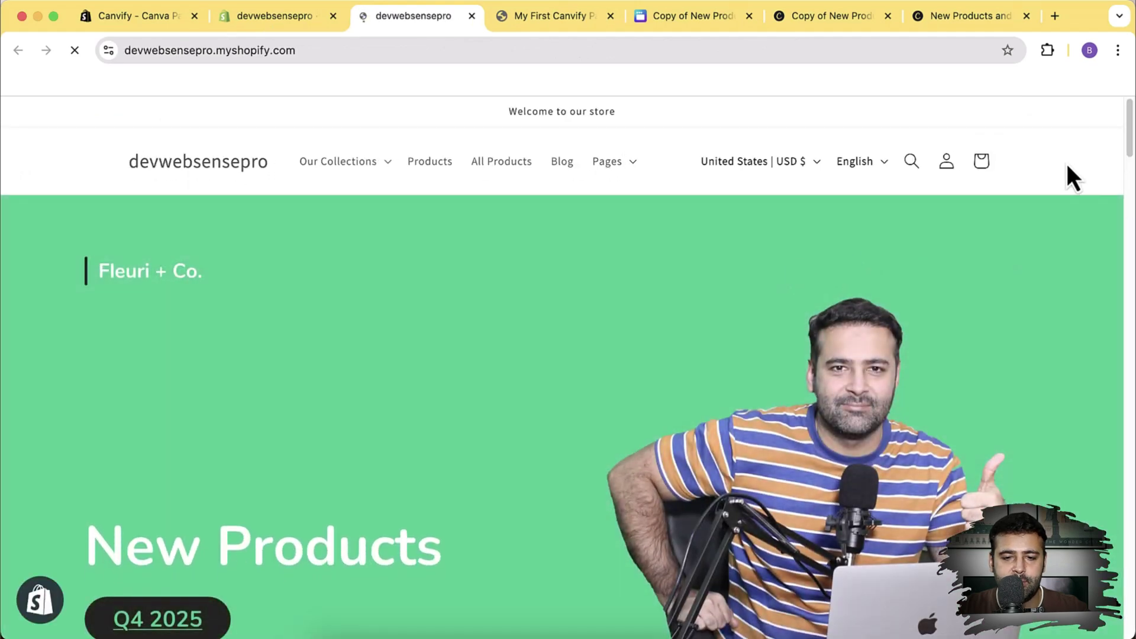
scroll(1067, 164, "down", 10)
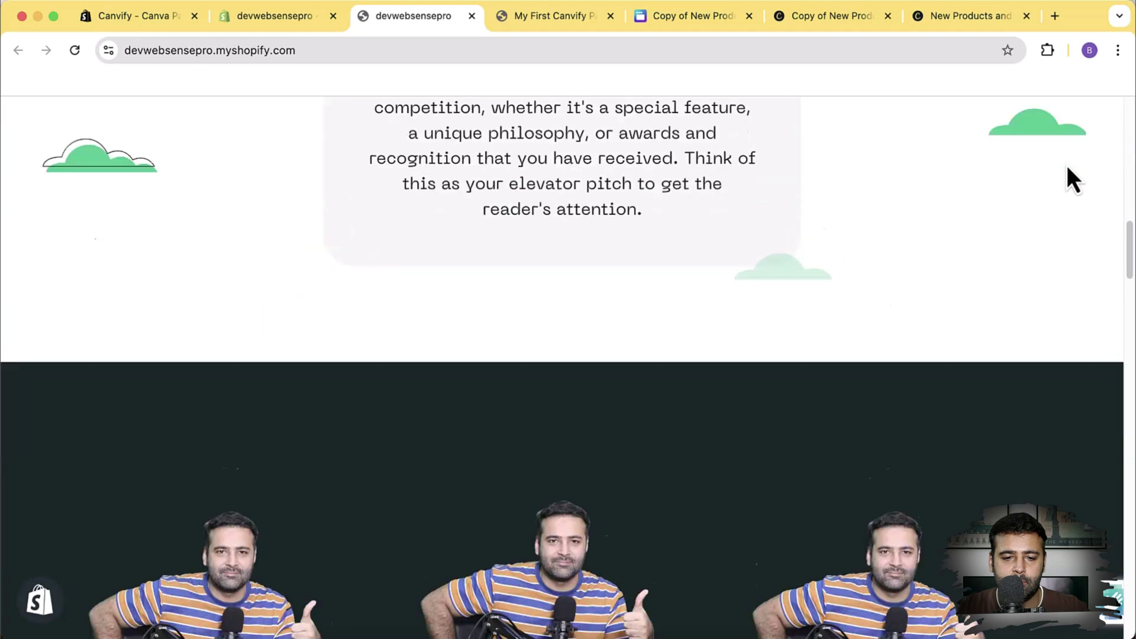
scroll(1072, 179, "down", 15)
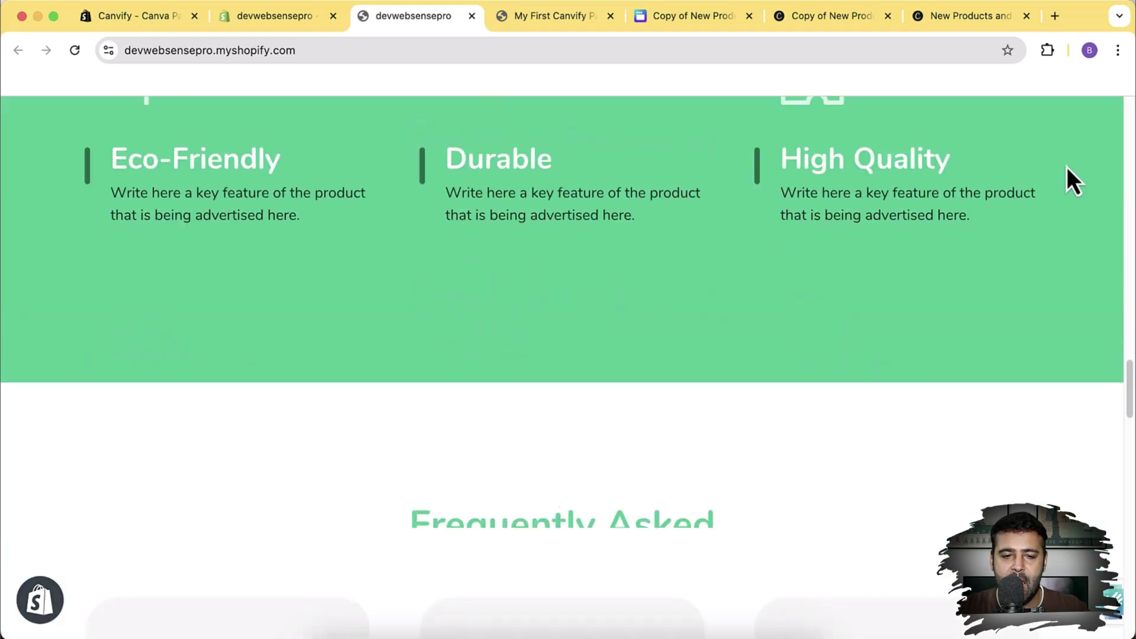
scroll(1072, 179, "down", 15)
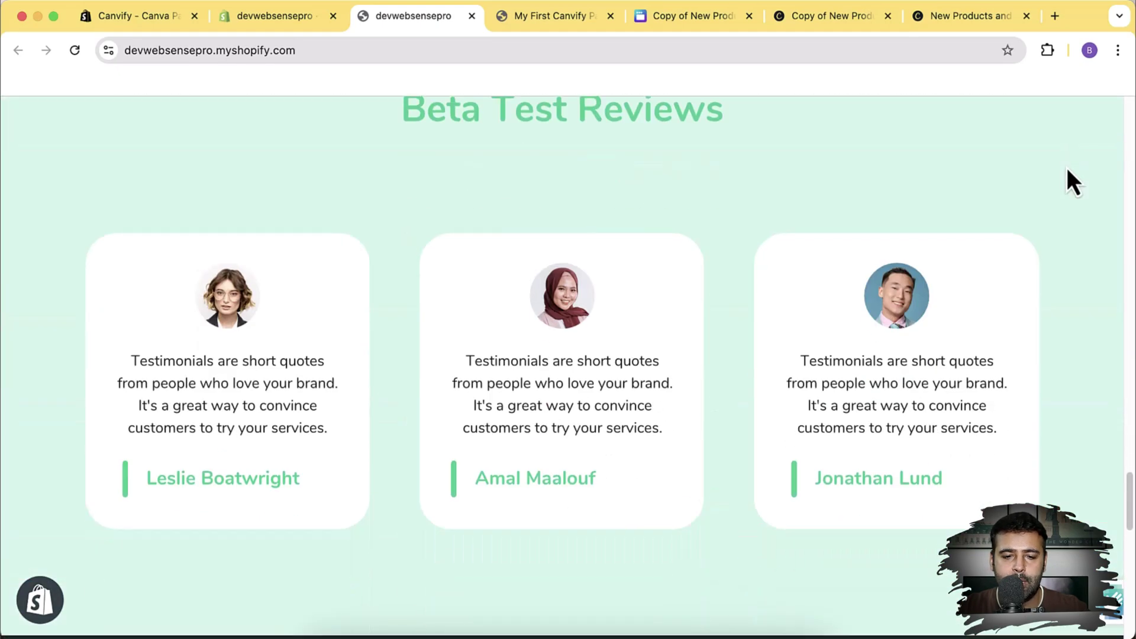
scroll(1067, 172, "down", 15)
scroll(1061, 215, "up", 8)
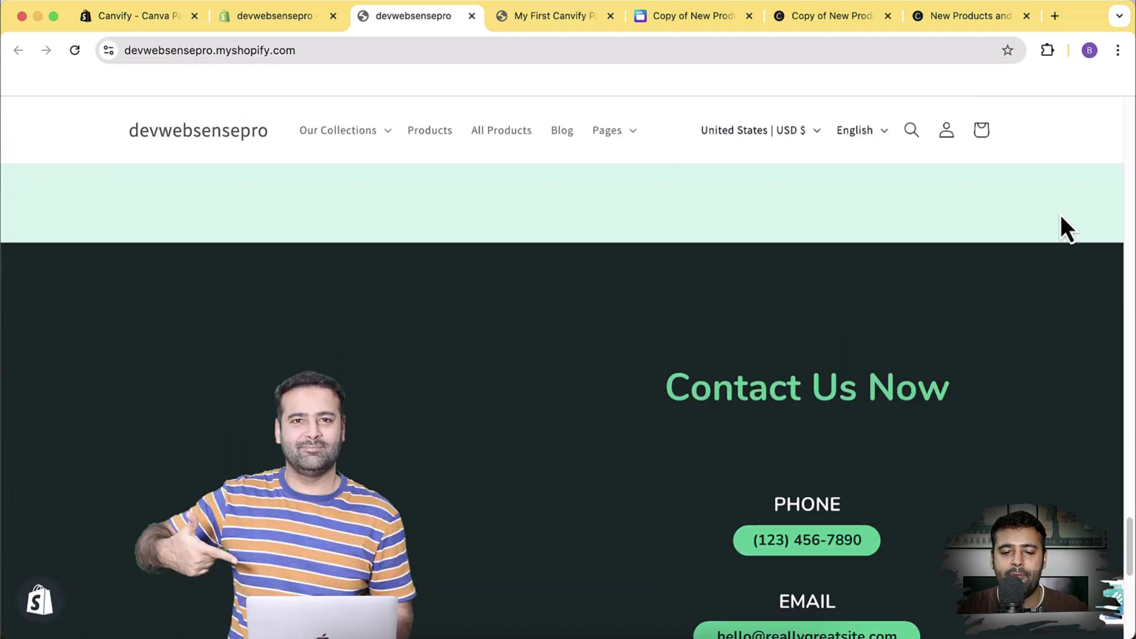
scroll(1060, 216, "up", 5)
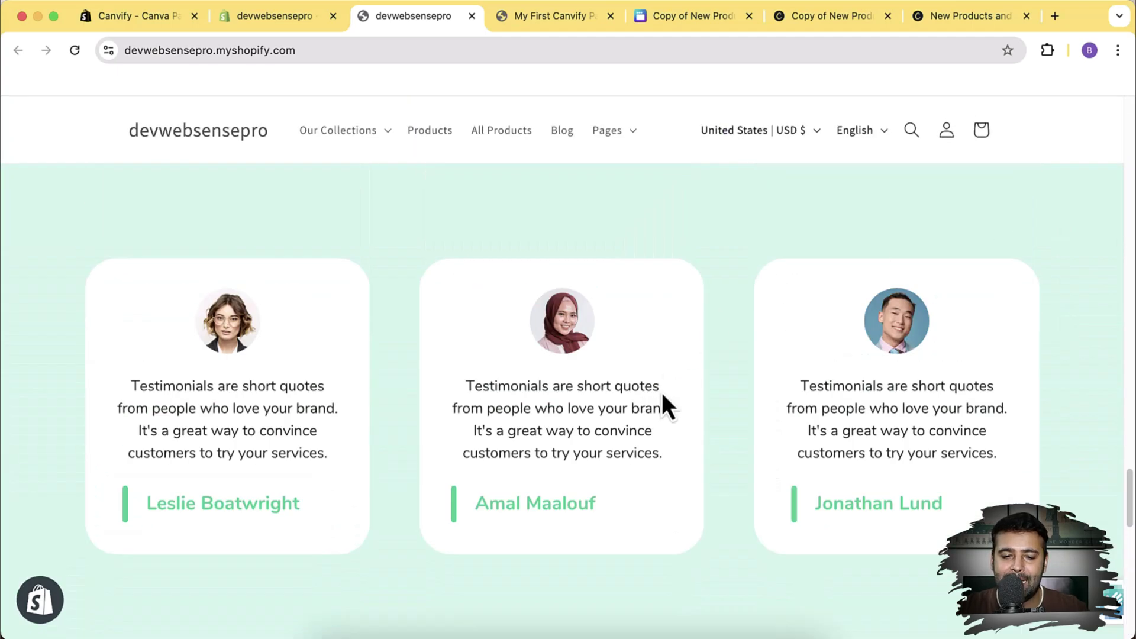
scroll(699, 365, "up", 15)
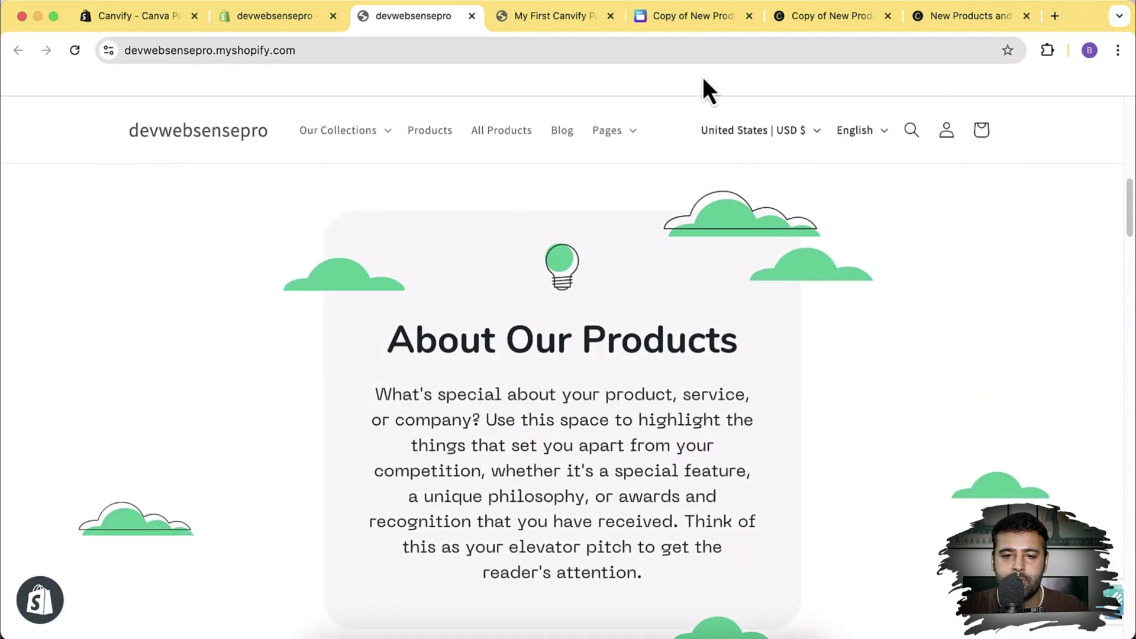
- In the Canva design, unlock editing, replace the "New Products" heading with "Something Else", and republish the website
left_click(676, 24)
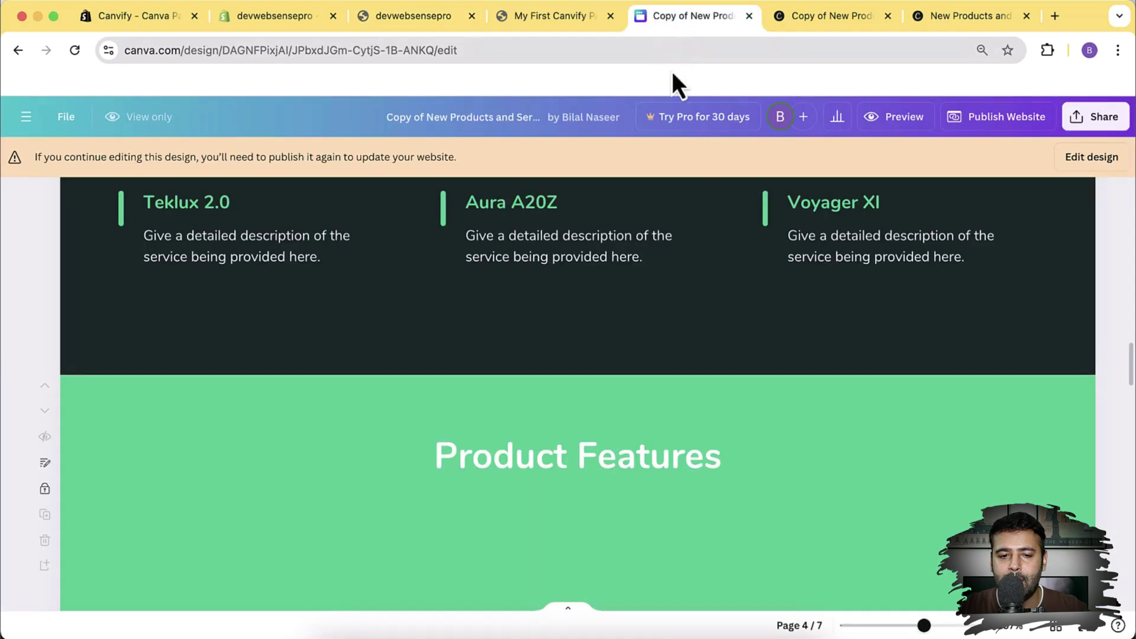
scroll(871, 336, "up", 10)
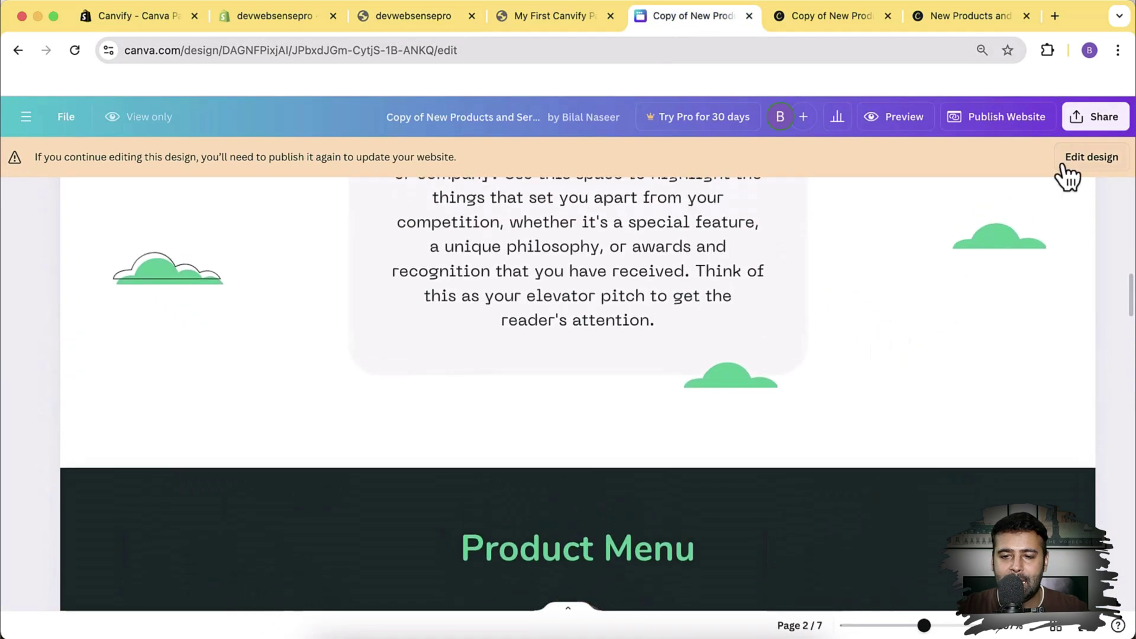
left_click(1077, 167)
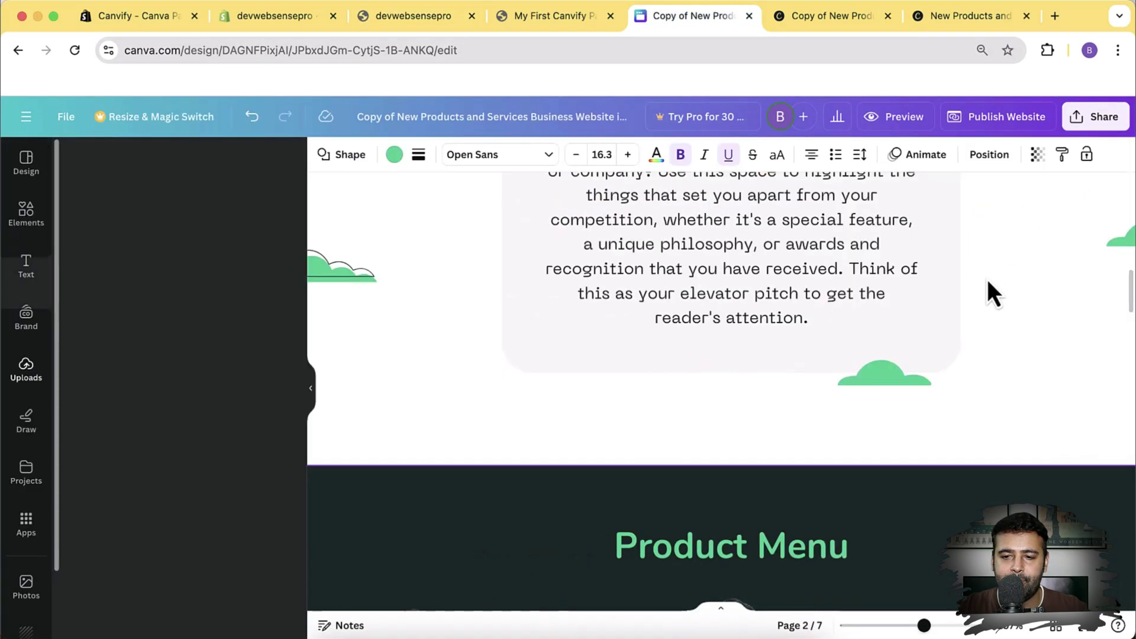
scroll(944, 289, "up", 10)
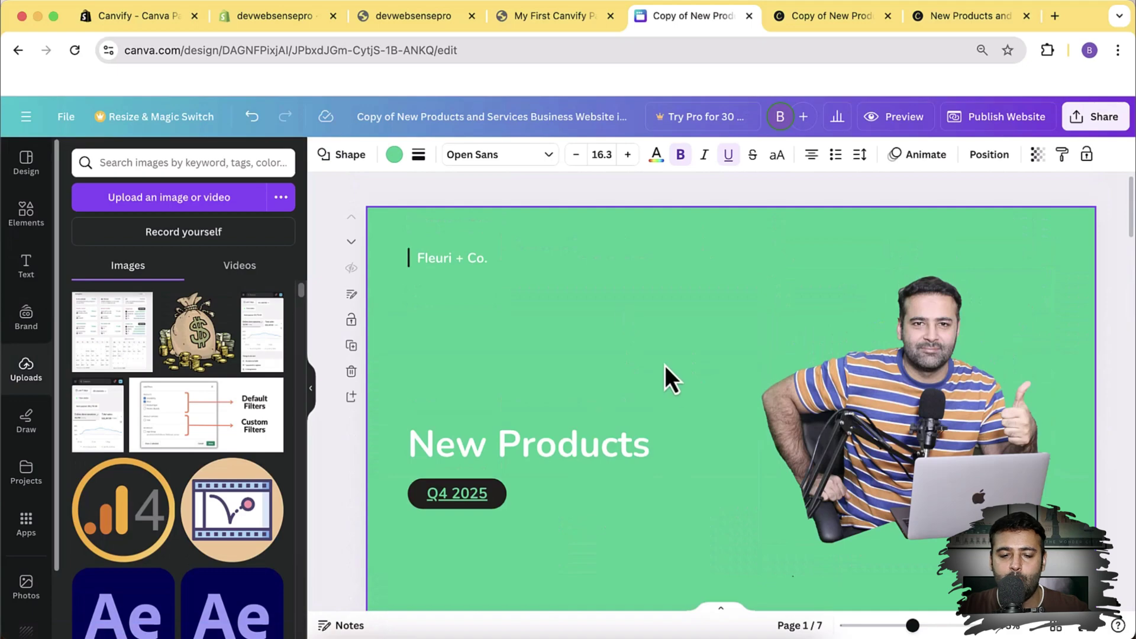
double_click(562, 450)
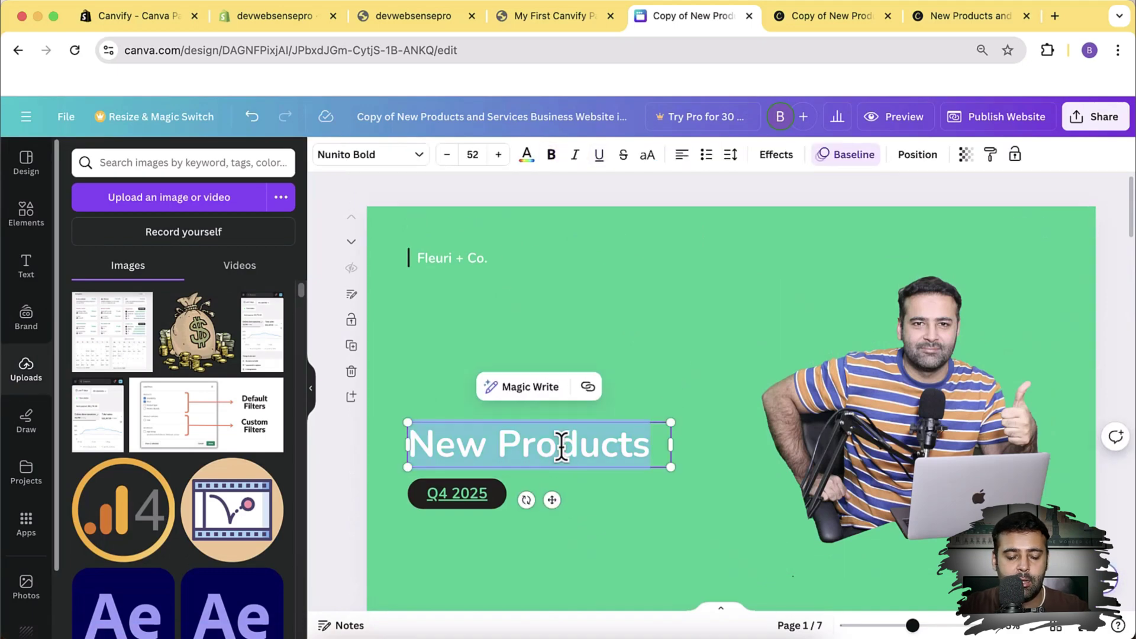
type("Somethin")
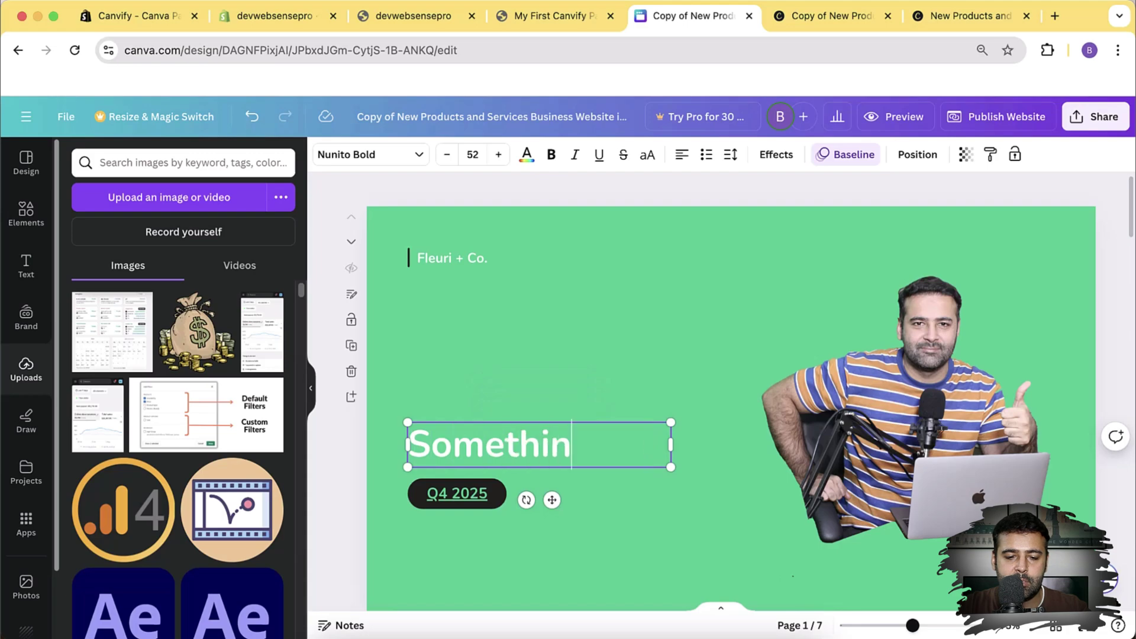
type("g Else")
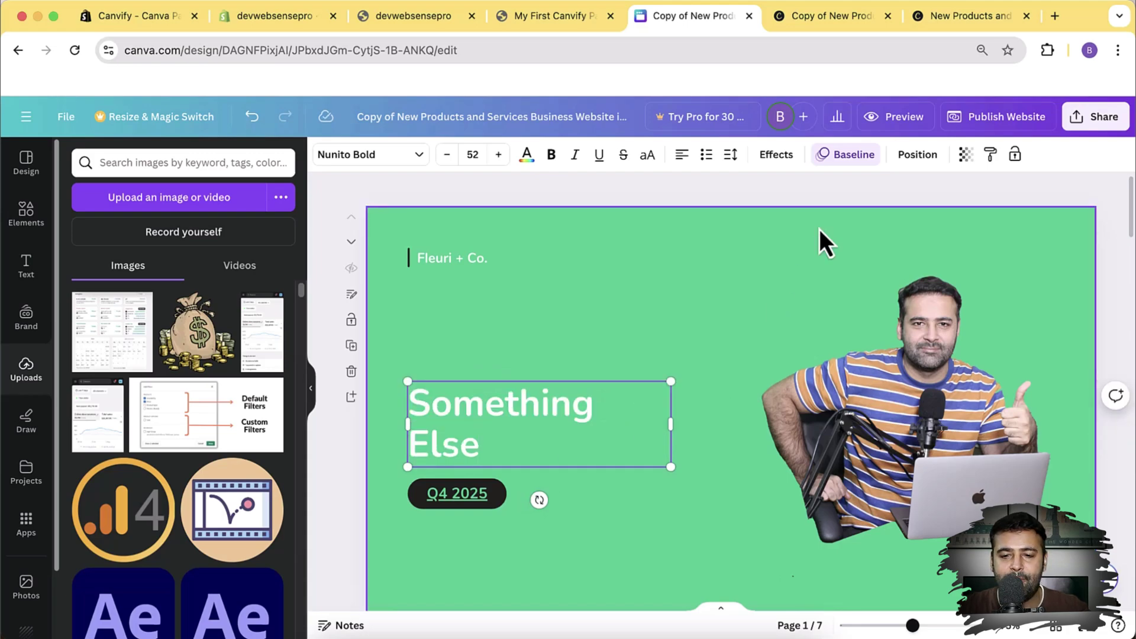
left_click(1009, 119)
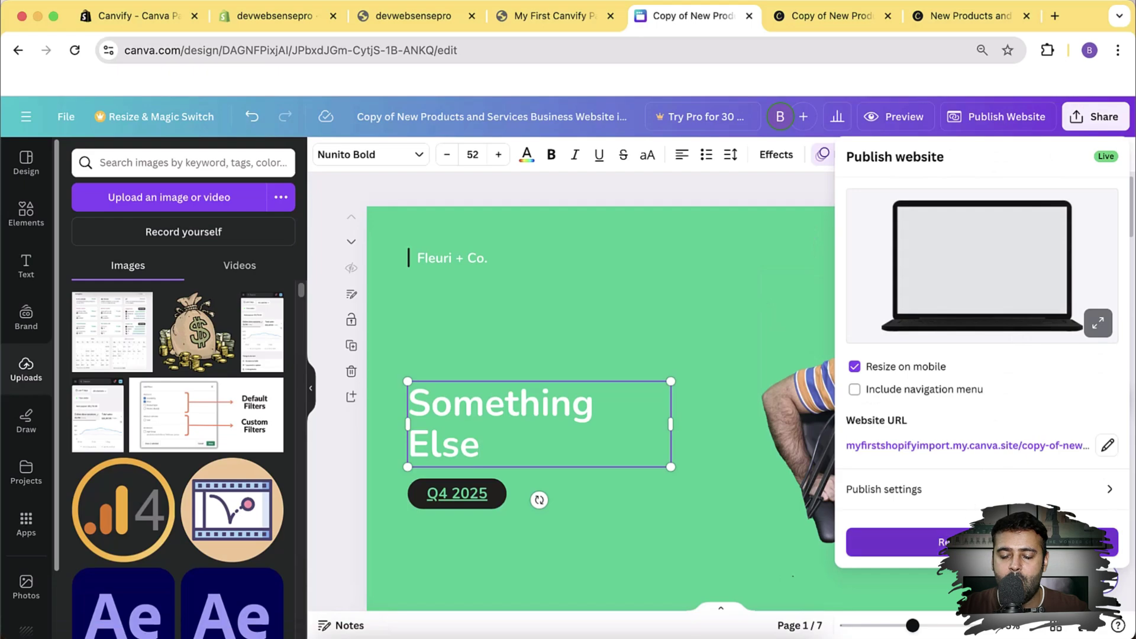
left_click(982, 543)
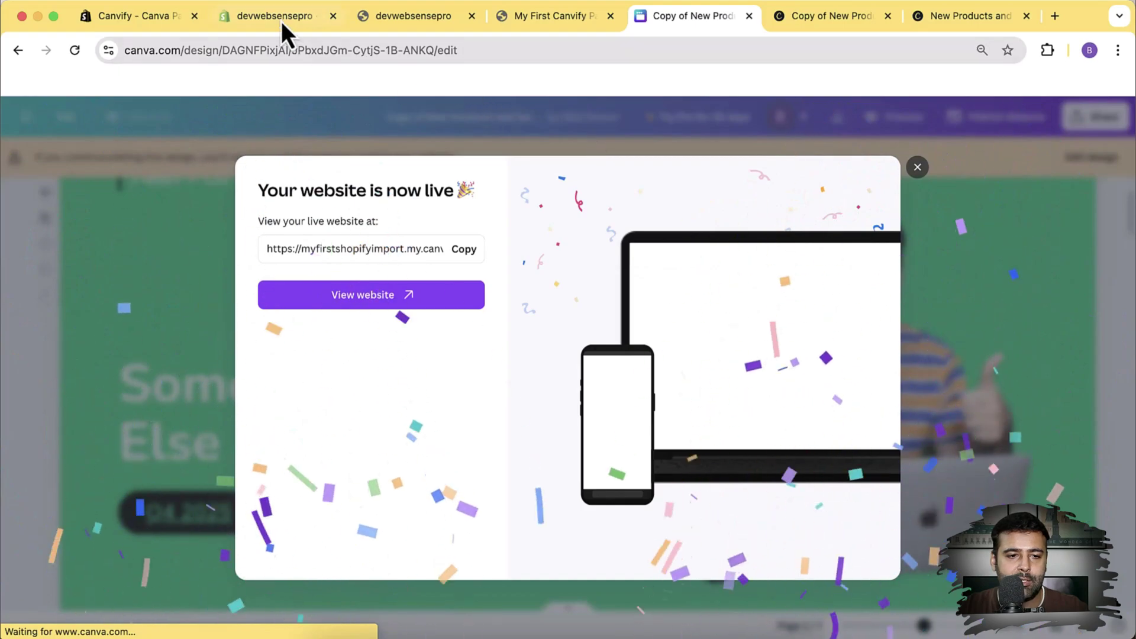
- Return to the Shopify admin, open the Canvify app's pages, and update My First Canvify Page from its Canva site
left_click(282, 19)
left_click(225, 117)
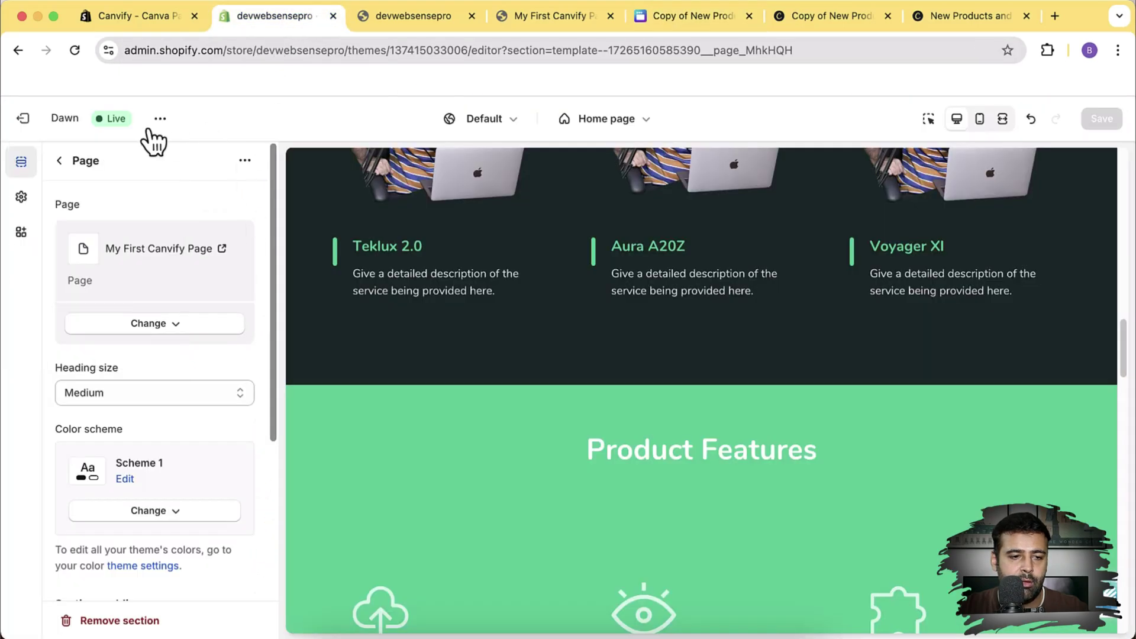
left_click(24, 122)
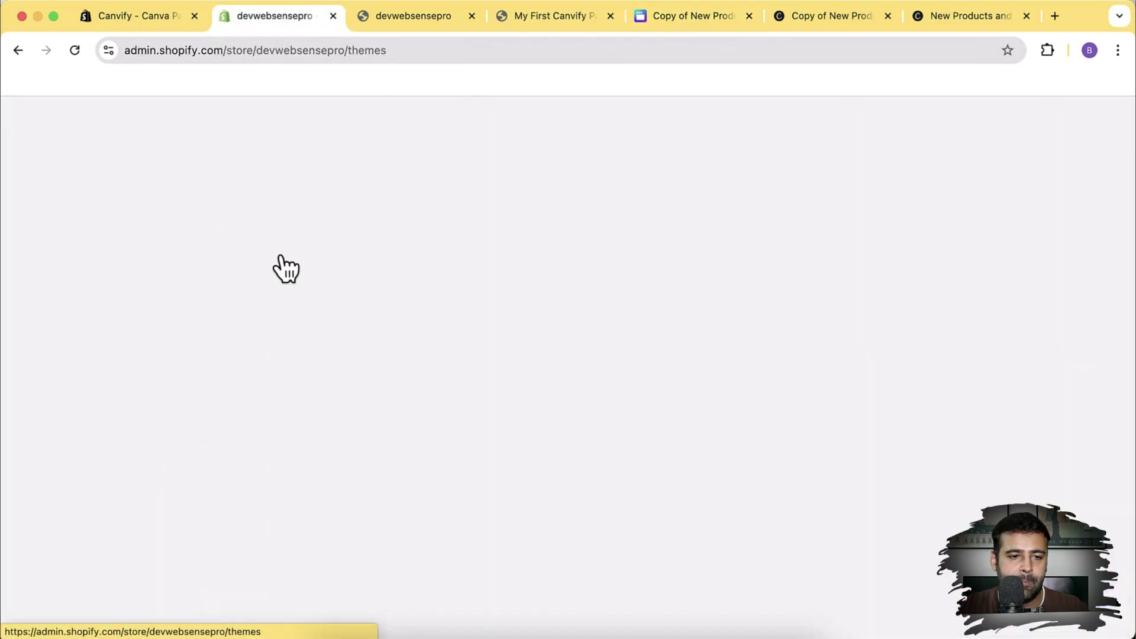
scroll(274, 237, "down", 3)
scroll(107, 370, "down", 2)
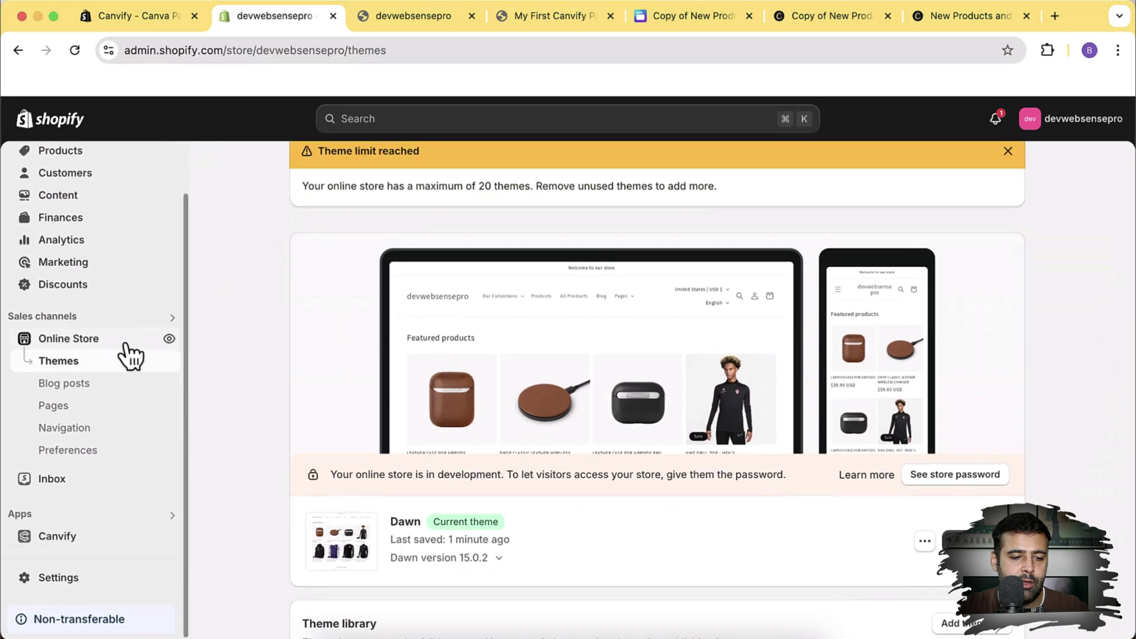
left_click(113, 542)
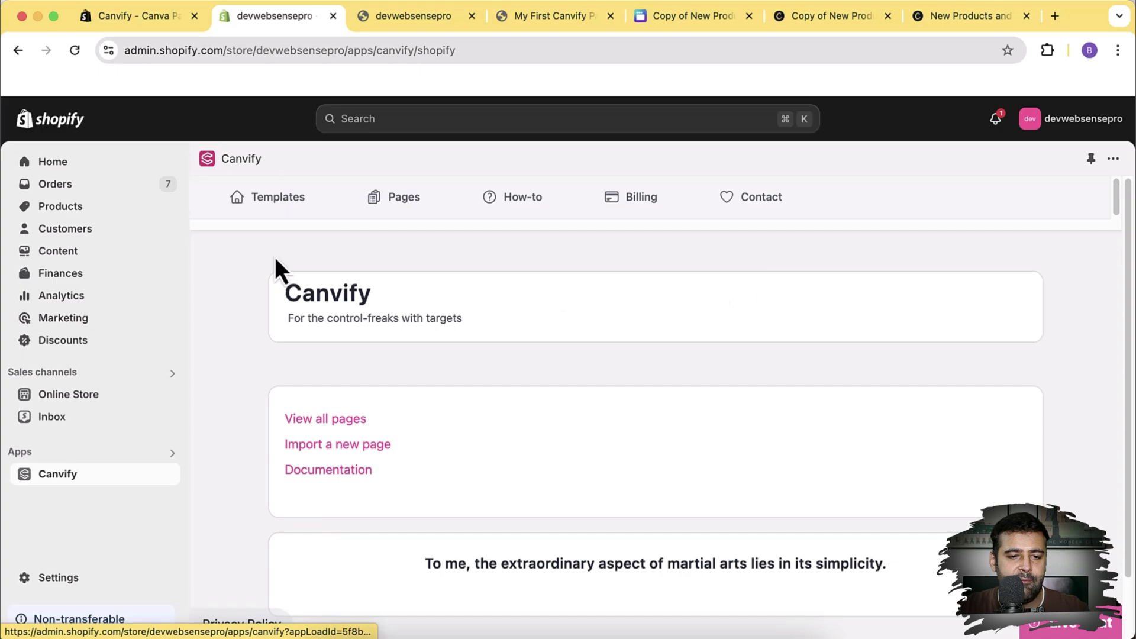
left_click(390, 207)
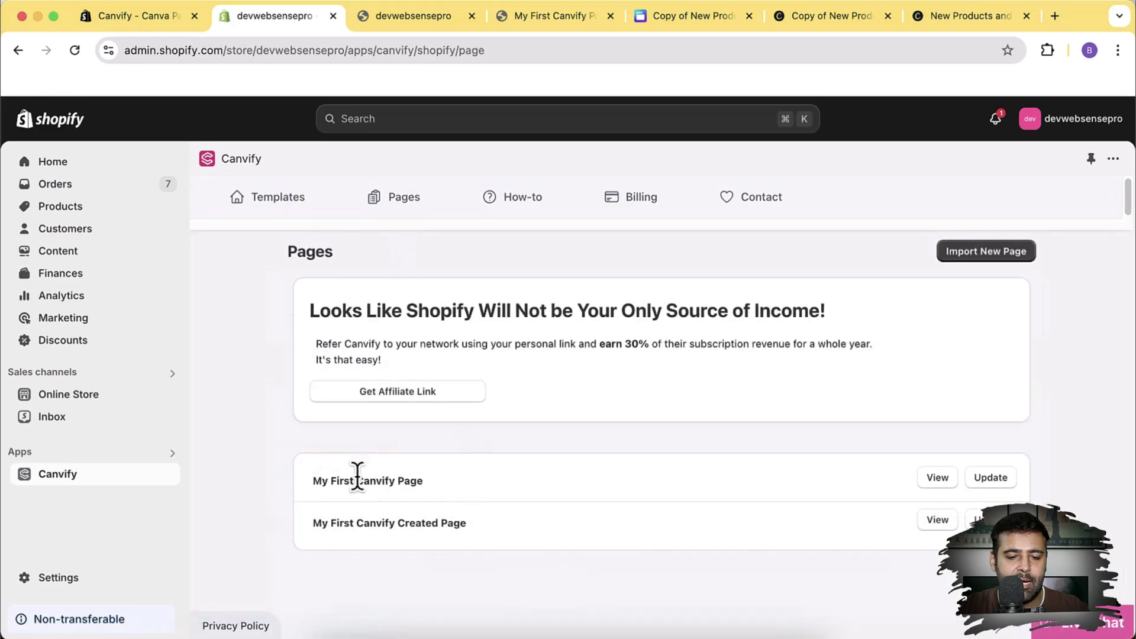
left_click(978, 479)
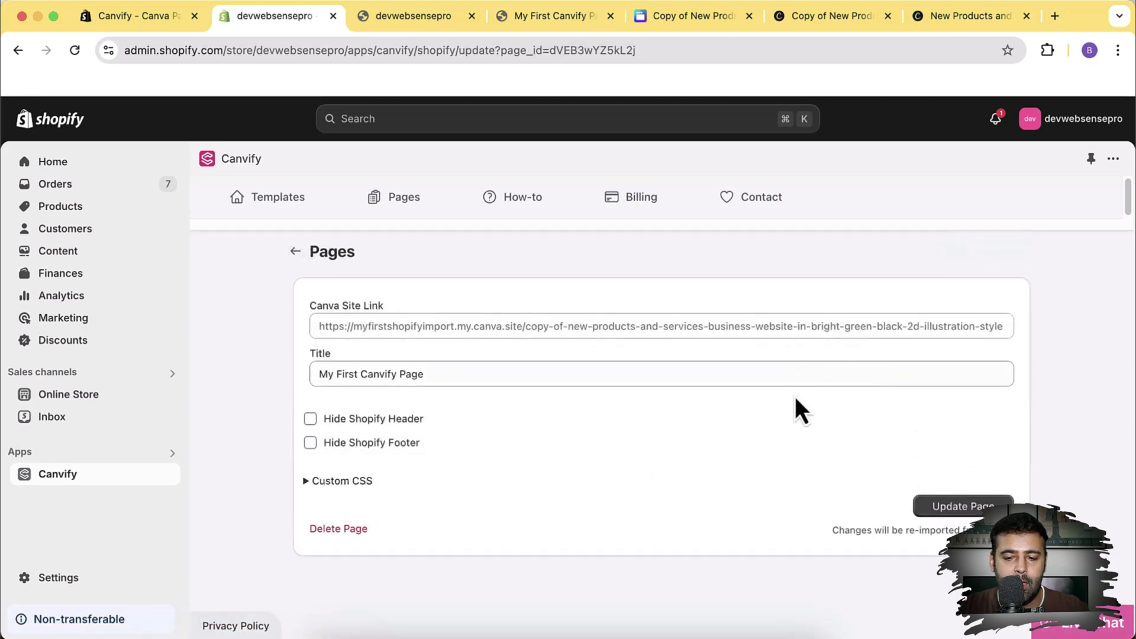
left_click(954, 511)
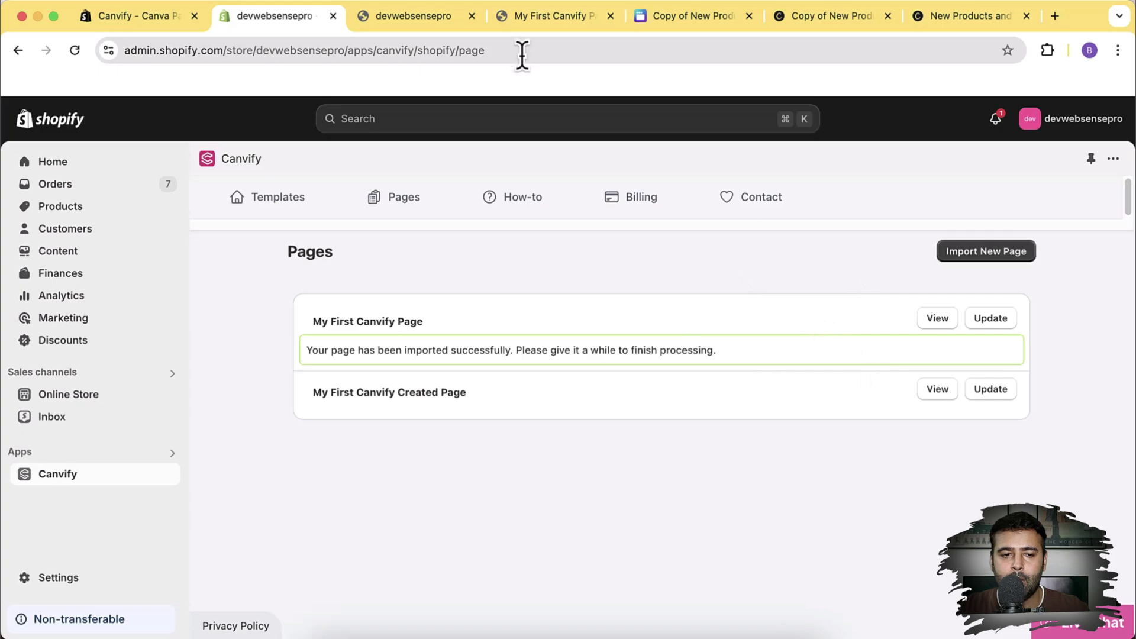
- Reload the live storefront home page and check the hero heading for the updated text
left_click(405, 26)
scroll(518, 261, "up", 10)
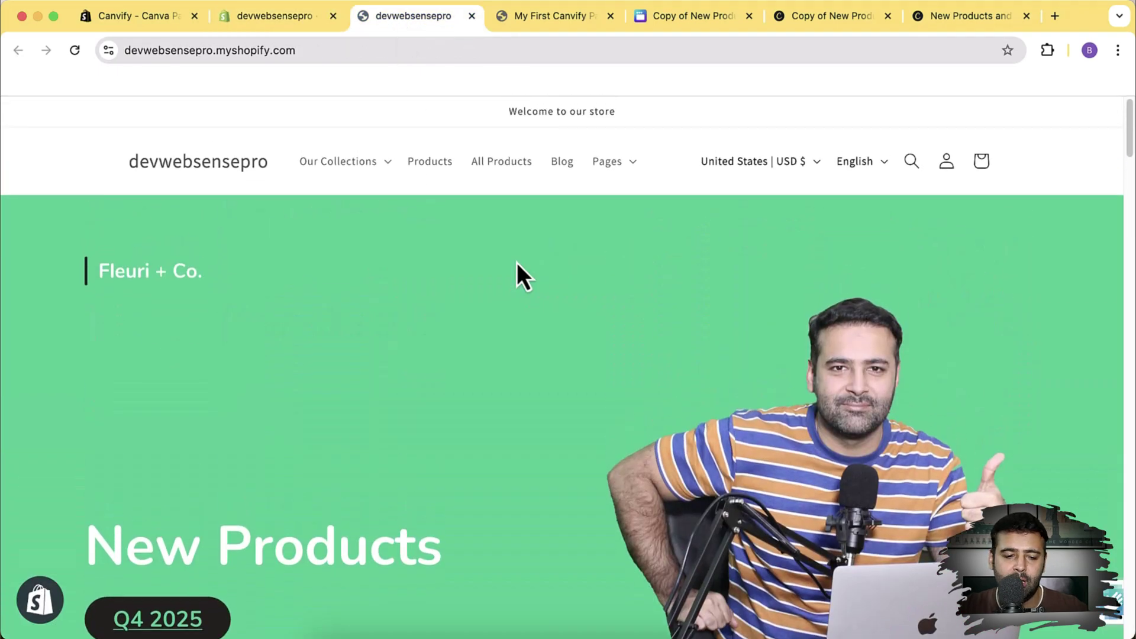
scroll(562, 326, "down", 2)
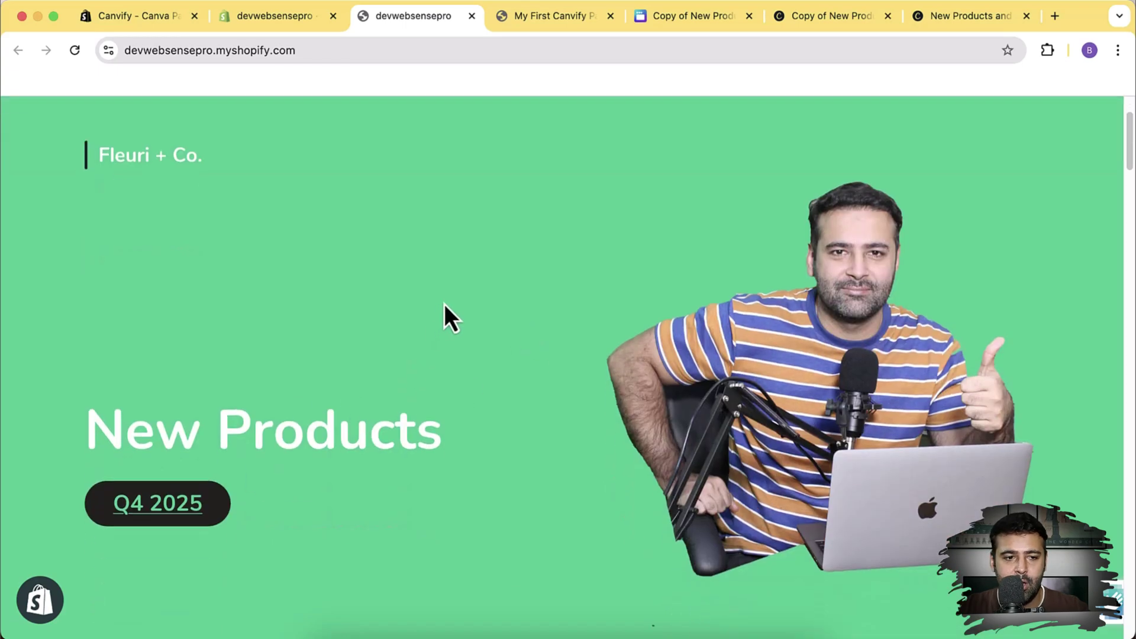
scroll(445, 304, "up", 2)
scroll(444, 304, "down", 3)
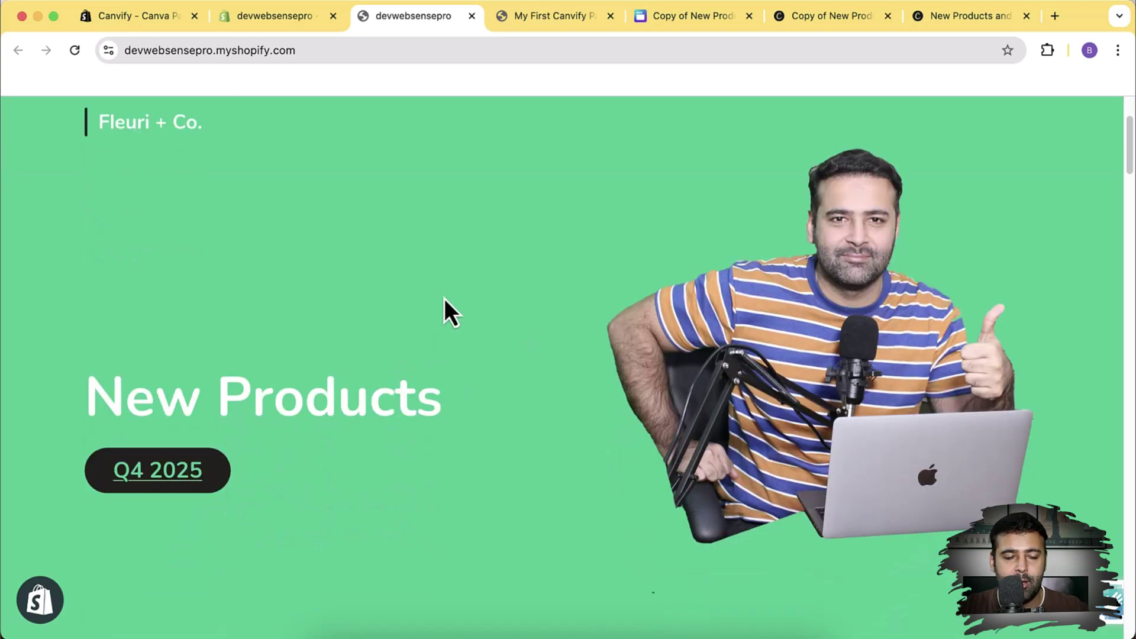
key("super+r")
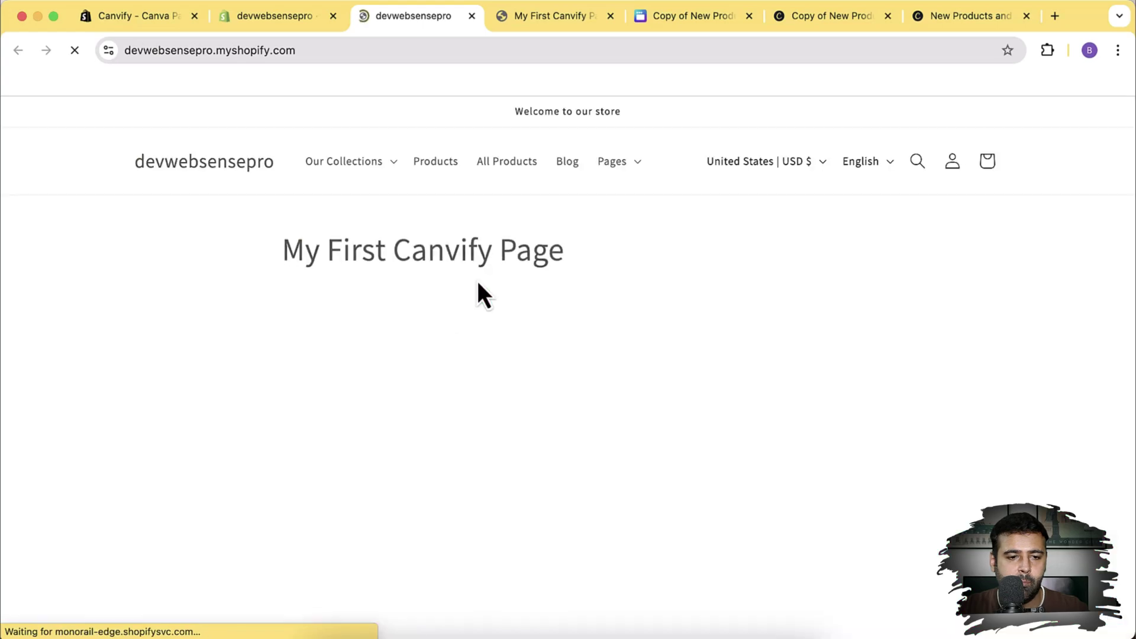
scroll(474, 284, "up", 10)
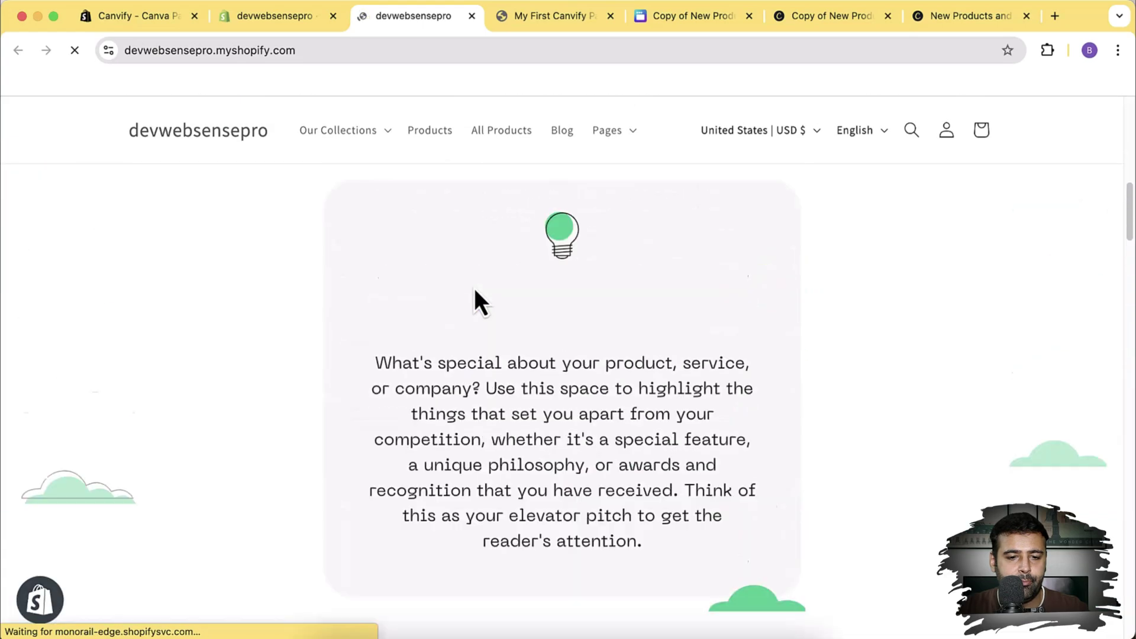
scroll(474, 289, "up", 1)
scroll(474, 289, "down", 5)
scroll(300, 386, "up", 5)
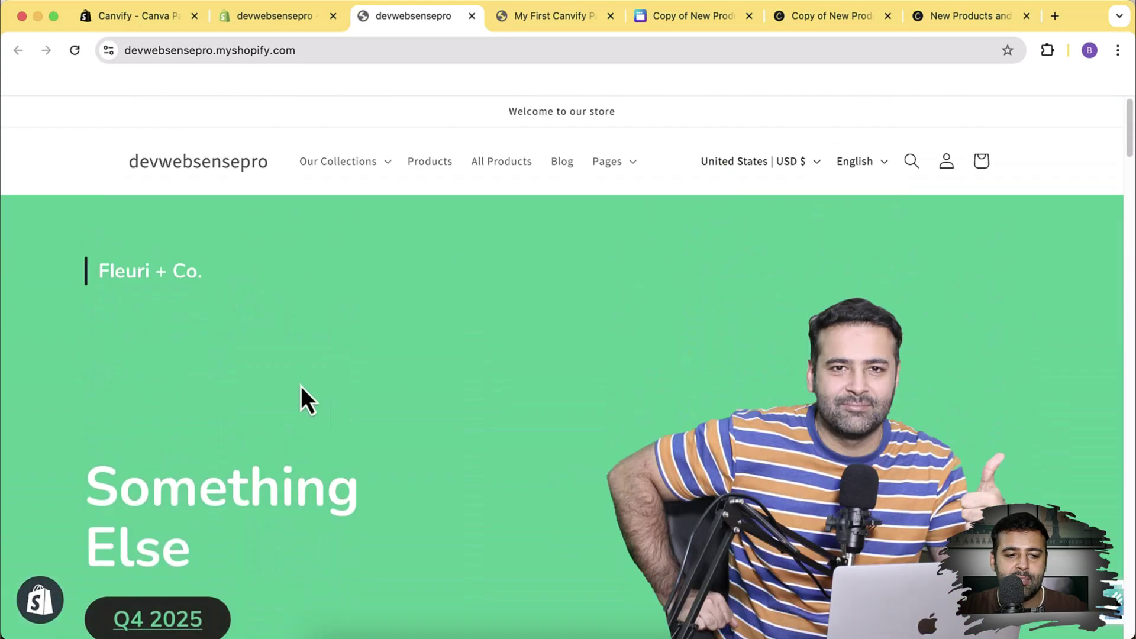
left_click_drag(195, 544, 91, 482)
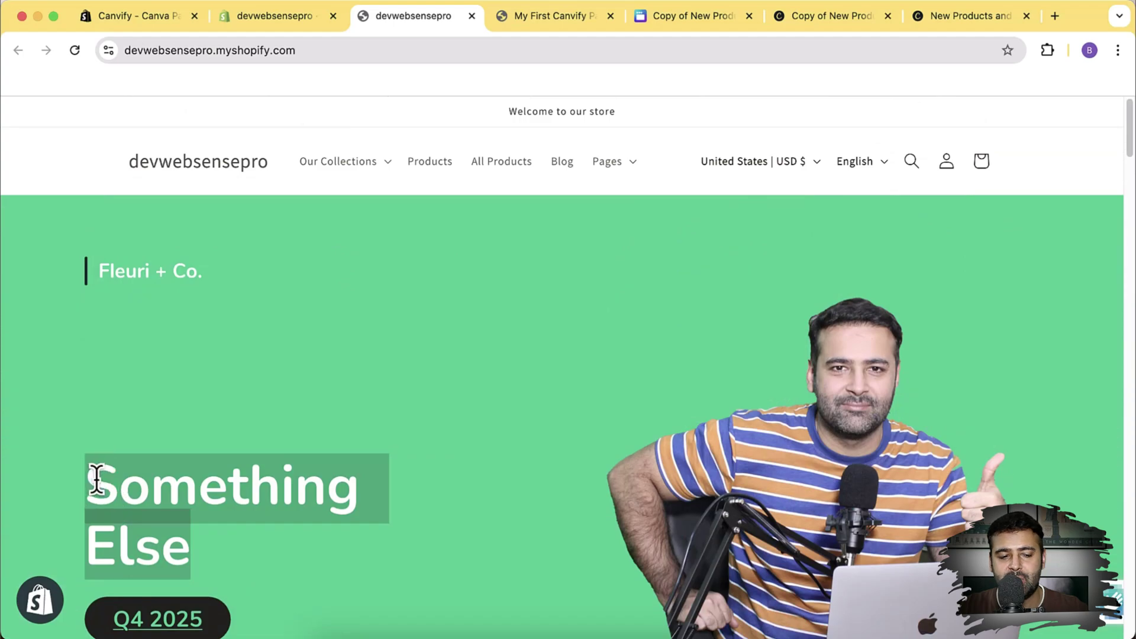
left_click(319, 458)
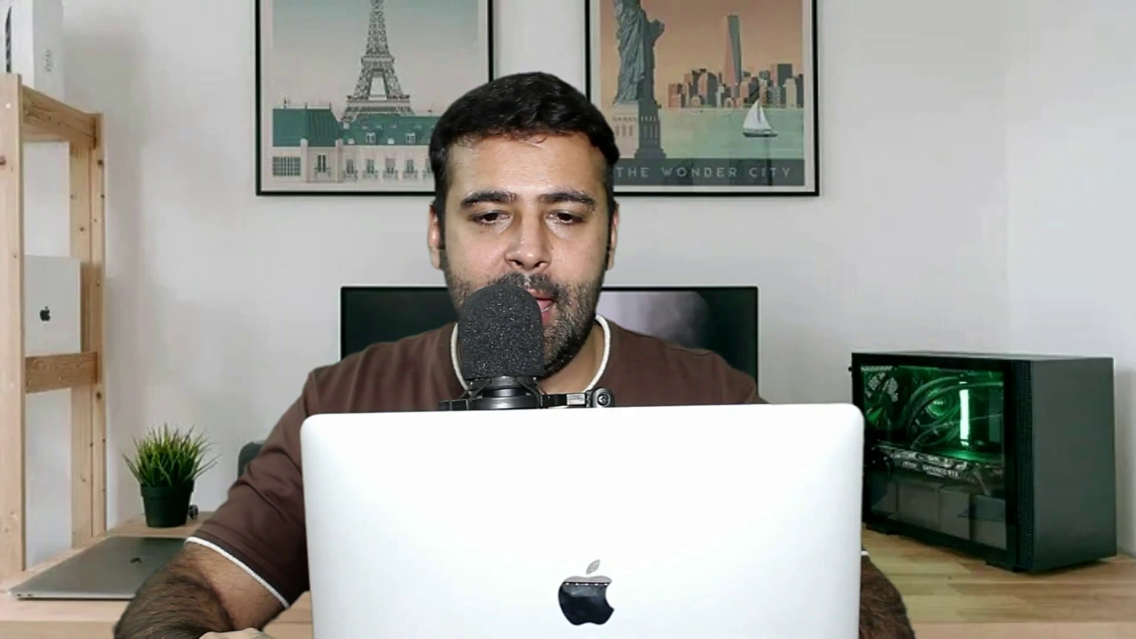